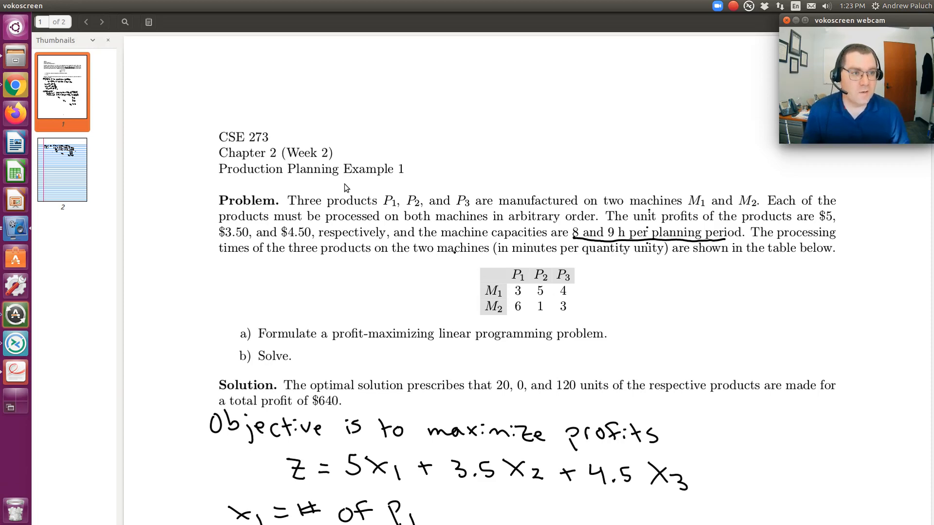
- Switch from the PDF to the blank Excel workbook and show the Data ribbon, checking the What-If Analysis menu
{"action": "key", "text": "alt+Tab"}
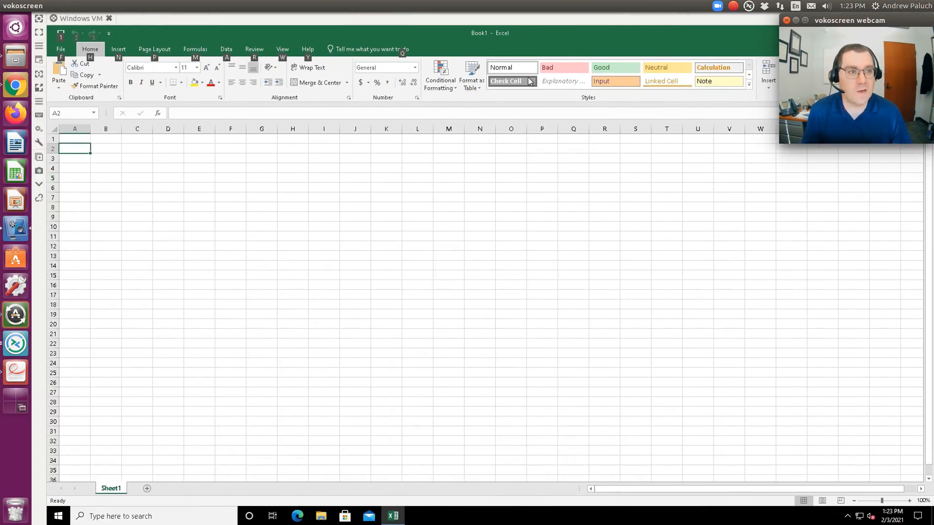
{"action": "left_click_drag", "start_coordinate": [807, 20], "coordinate": [813, 169]}
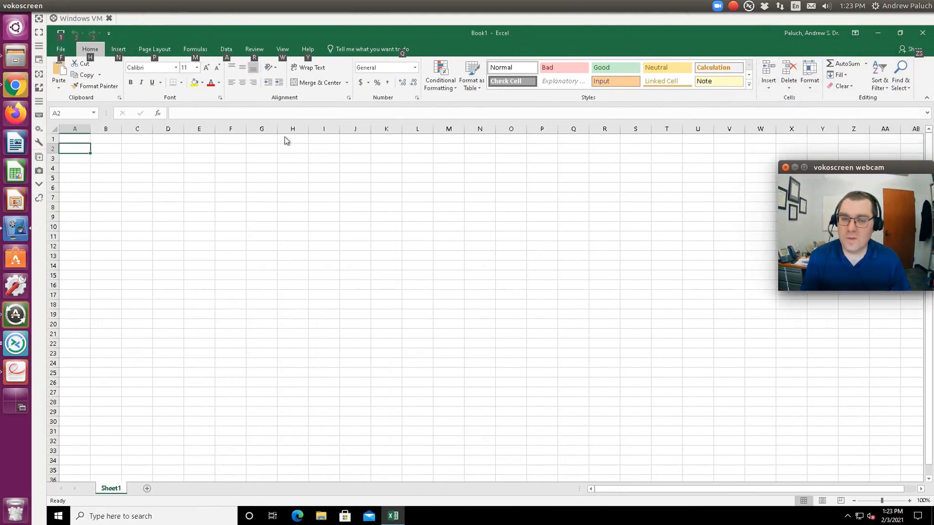
{"action": "left_click", "coordinate": [226, 50]}
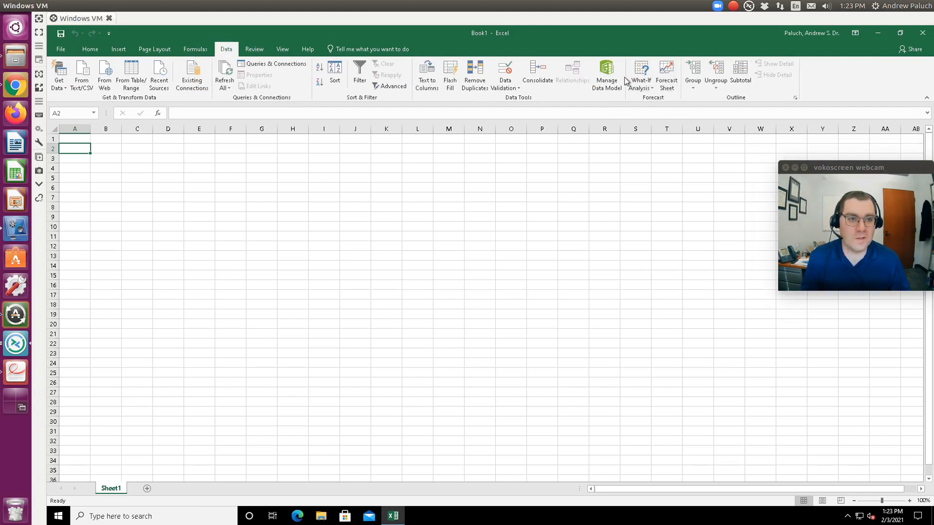
{"action": "left_click", "coordinate": [653, 91]}
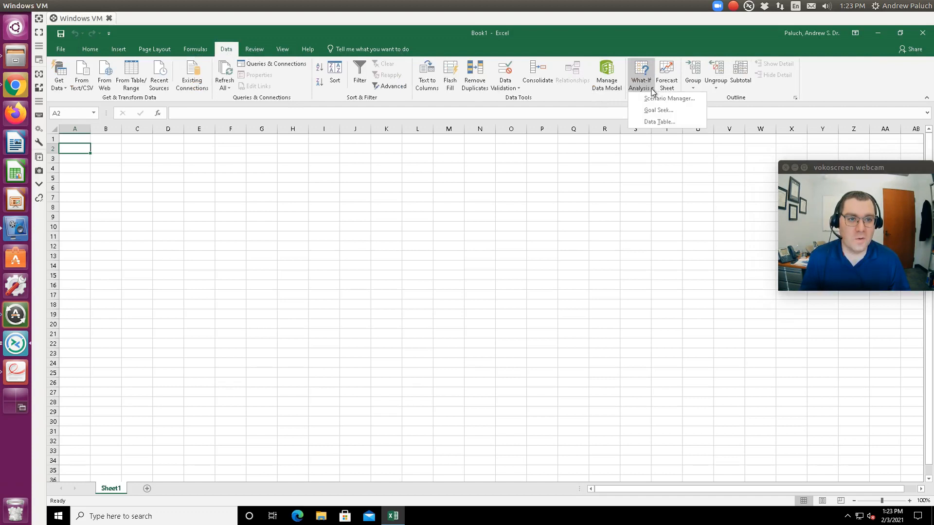
{"action": "left_click", "coordinate": [622, 42]}
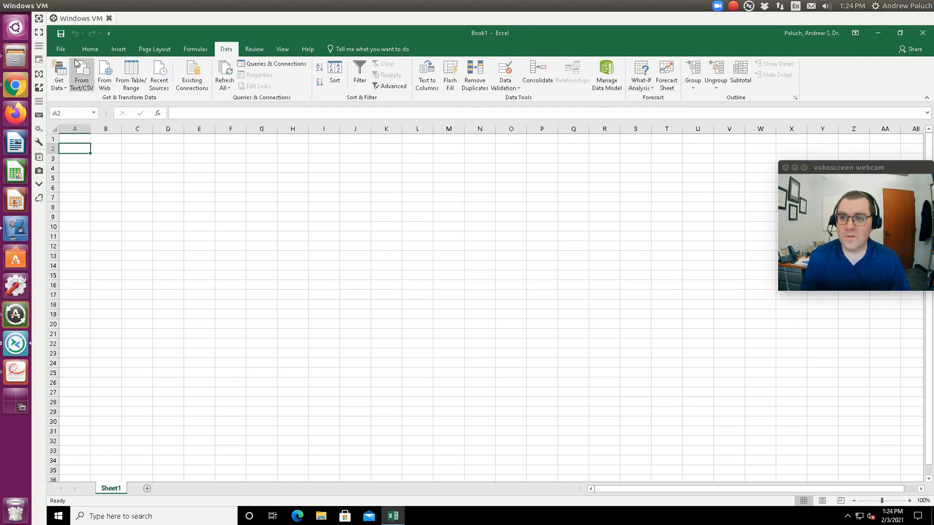
- Go into Excel Options' Add-ins page via File and select Solver Add-in, then leave the settings
{"action": "left_click", "coordinate": [61, 49]}
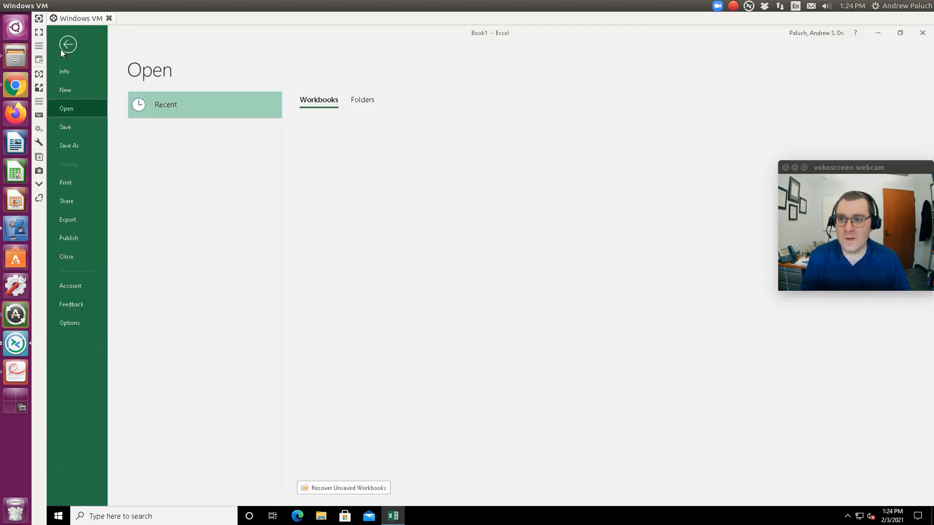
{"action": "left_click", "coordinate": [68, 45]}
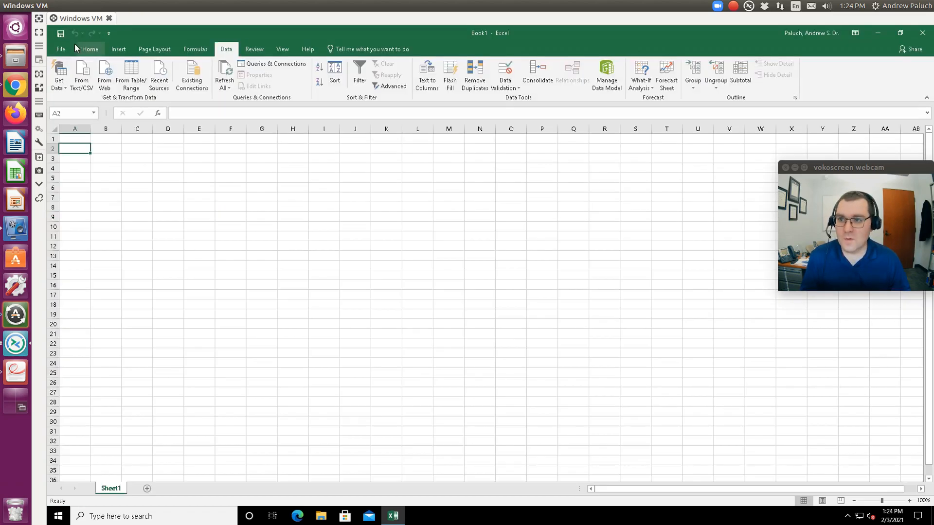
{"action": "left_click", "coordinate": [62, 49]}
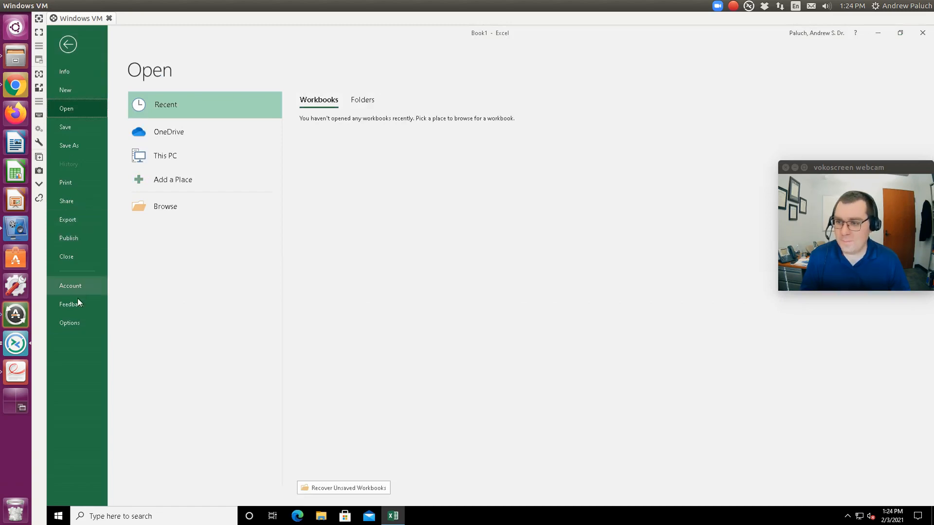
{"action": "left_click", "coordinate": [72, 325]}
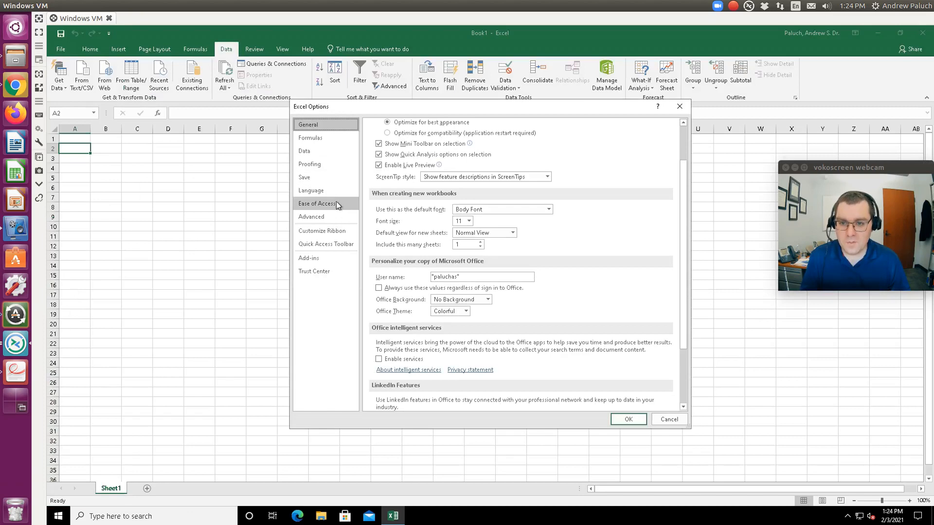
{"action": "left_click", "coordinate": [312, 261]}
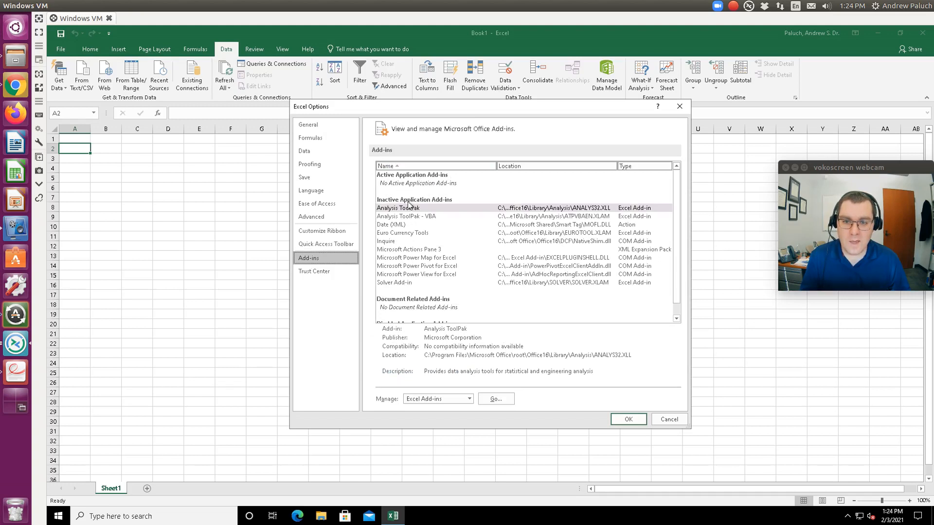
{"action": "left_click", "coordinate": [398, 283]}
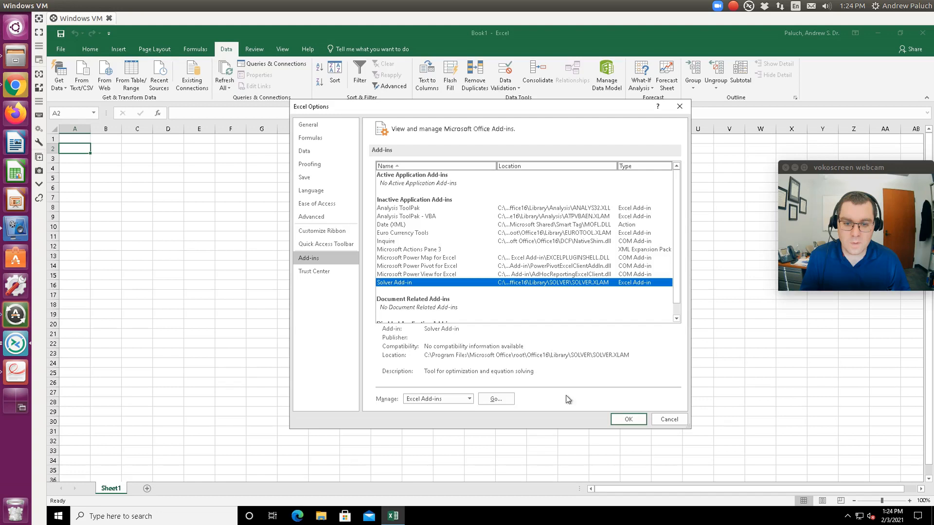
{"action": "left_click", "coordinate": [620, 422]}
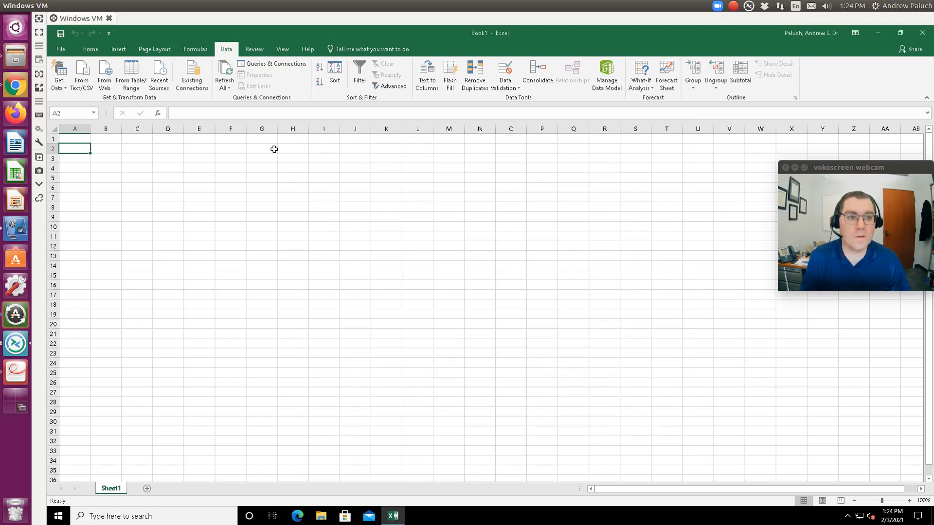
- Return to the Add-ins settings, select Solver Add-in and go to the Excel Add-ins manager
{"action": "left_click", "coordinate": [61, 49]}
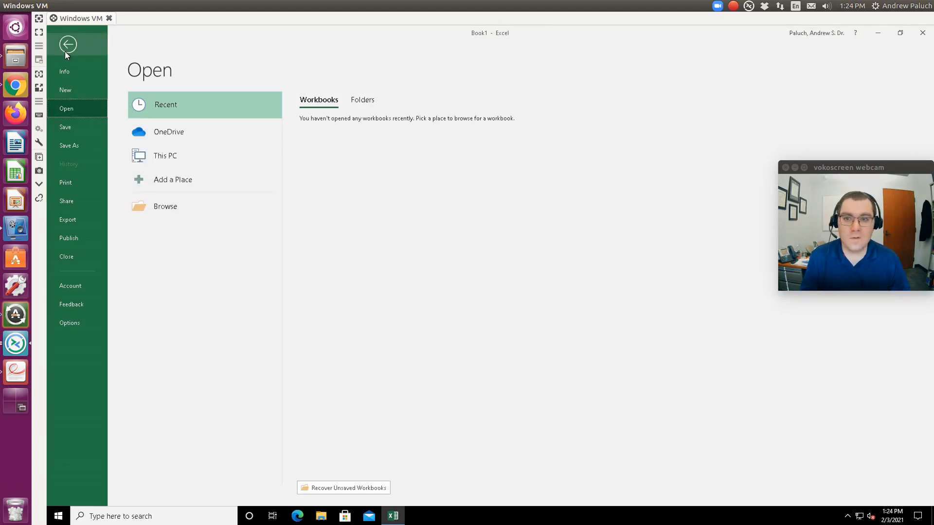
{"action": "left_click", "coordinate": [70, 324]}
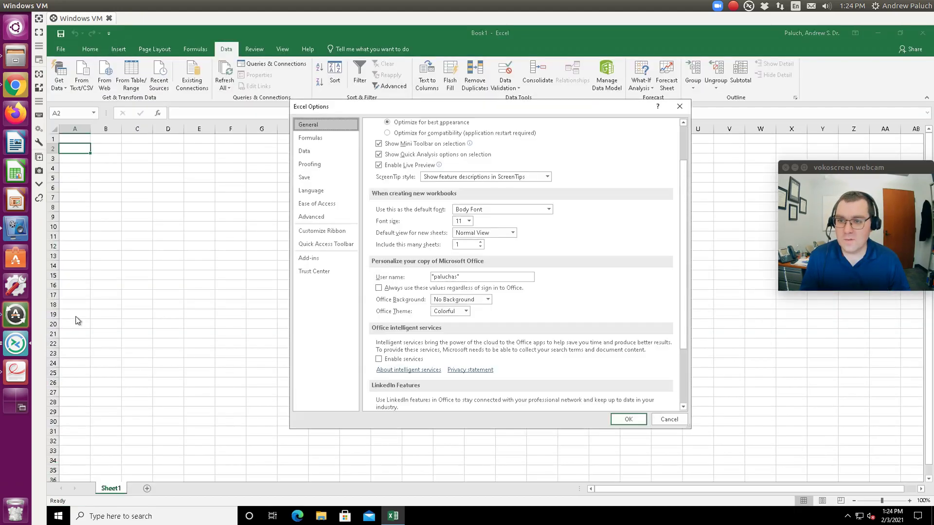
{"action": "left_click", "coordinate": [322, 258]}
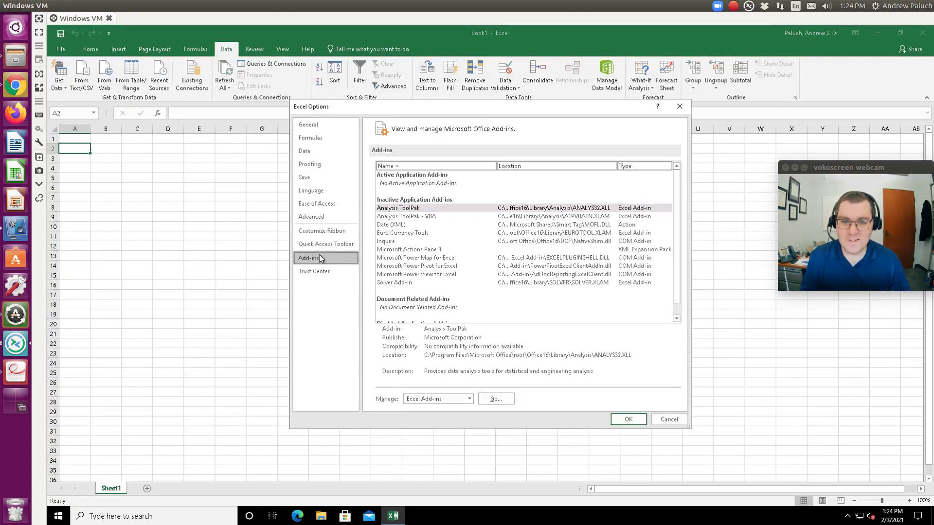
{"action": "left_click", "coordinate": [394, 284]}
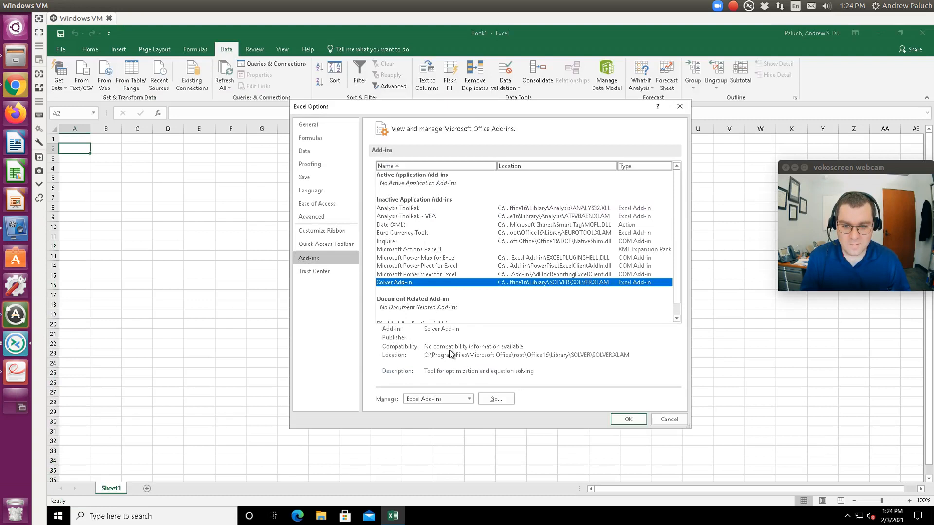
{"action": "left_click", "coordinate": [495, 398]}
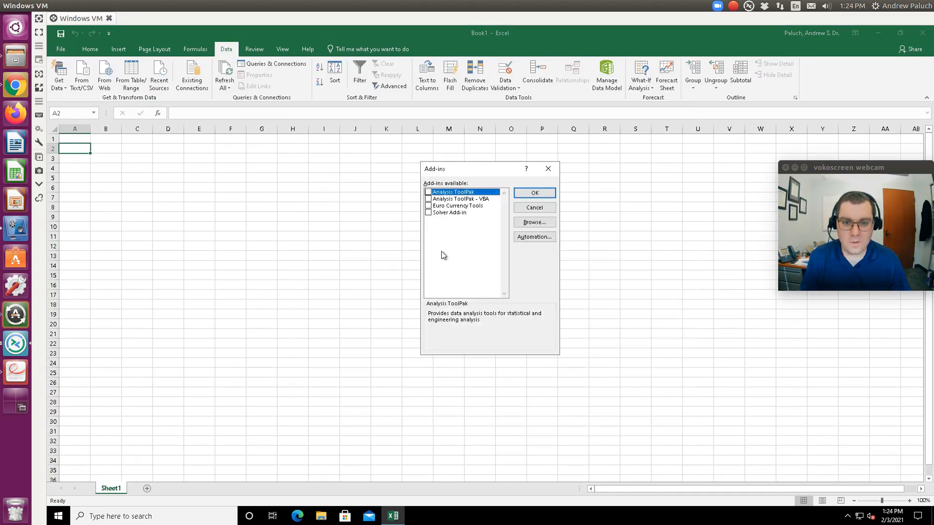
- Check Solver Add-in in the Add-ins dialog and confirm so Solver appears under Data
{"action": "left_click", "coordinate": [441, 212]}
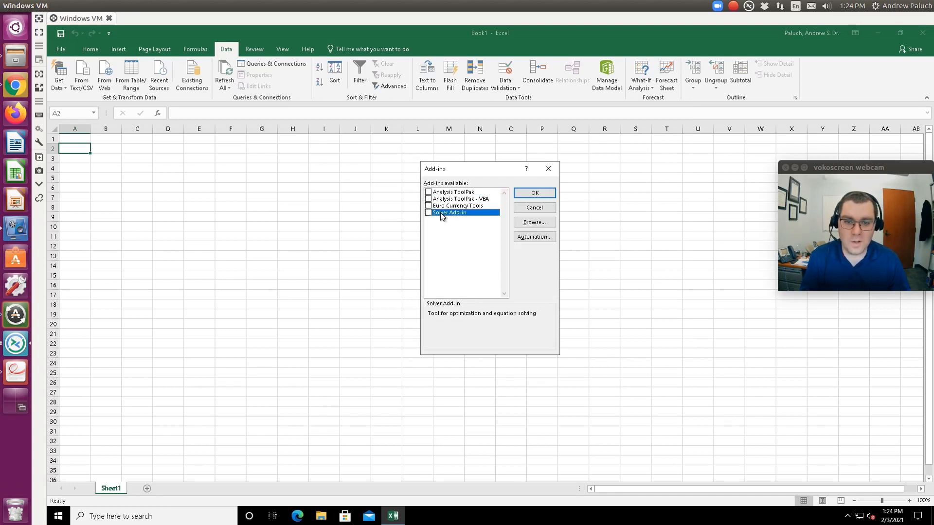
{"action": "left_click", "coordinate": [428, 212]}
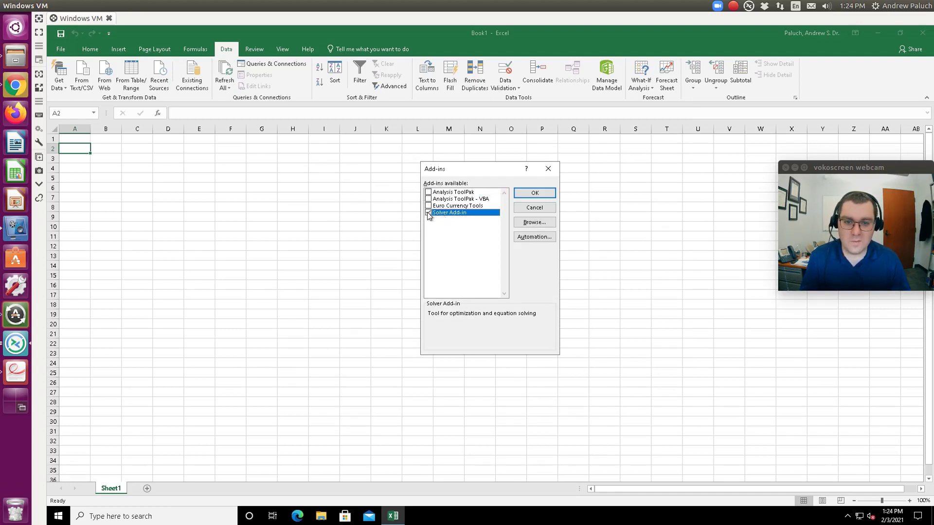
{"action": "left_click", "coordinate": [534, 193]}
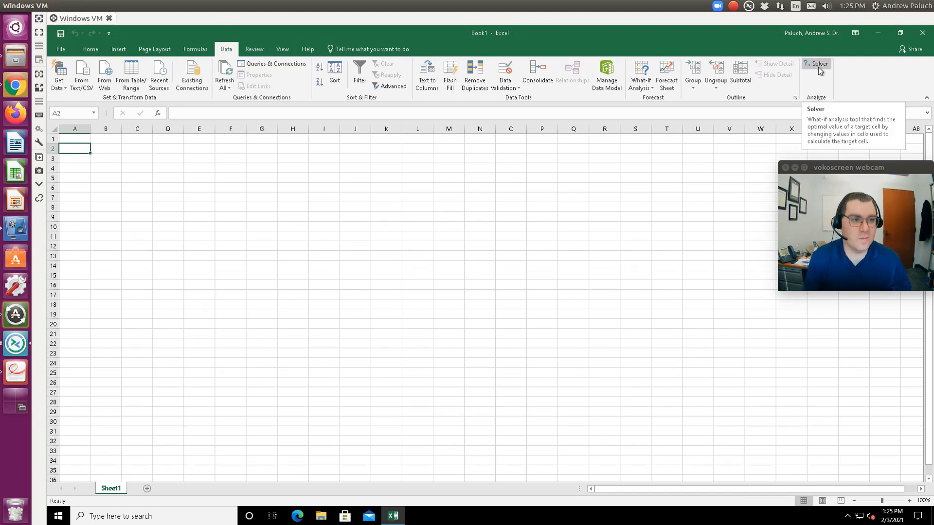
{"action": "left_click", "coordinate": [854, 170]}
{"action": "key", "text": "ctrl+alt+Left"}
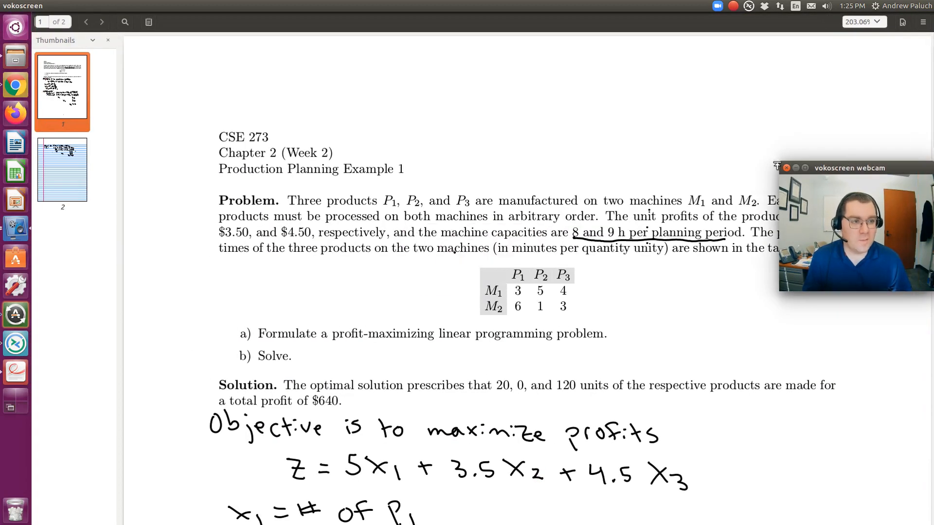
{"action": "left_click_drag", "start_coordinate": [856, 177], "coordinate": [853, 18]}
{"action": "scroll", "coordinate": [744, 280], "scroll_direction": "down", "scroll_amount": 2}
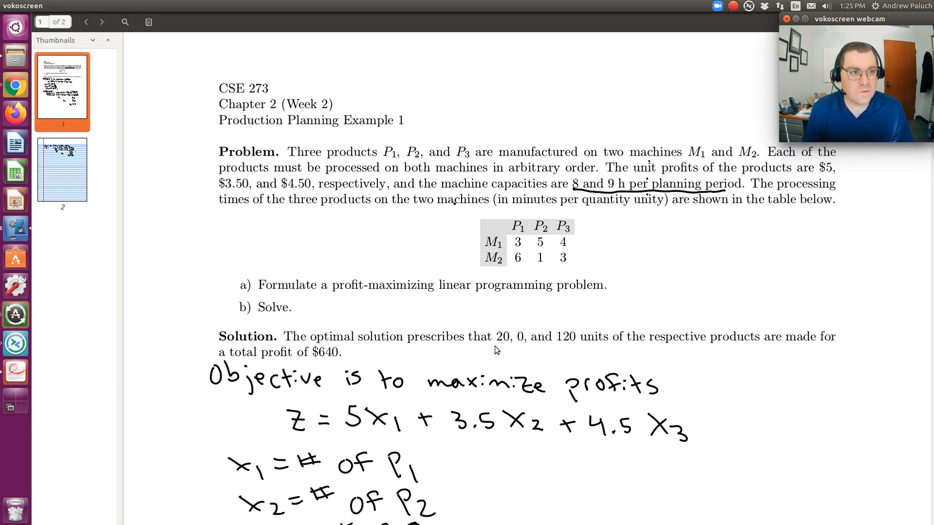
{"action": "scroll", "coordinate": [494, 350], "scroll_direction": "down", "scroll_amount": 3}
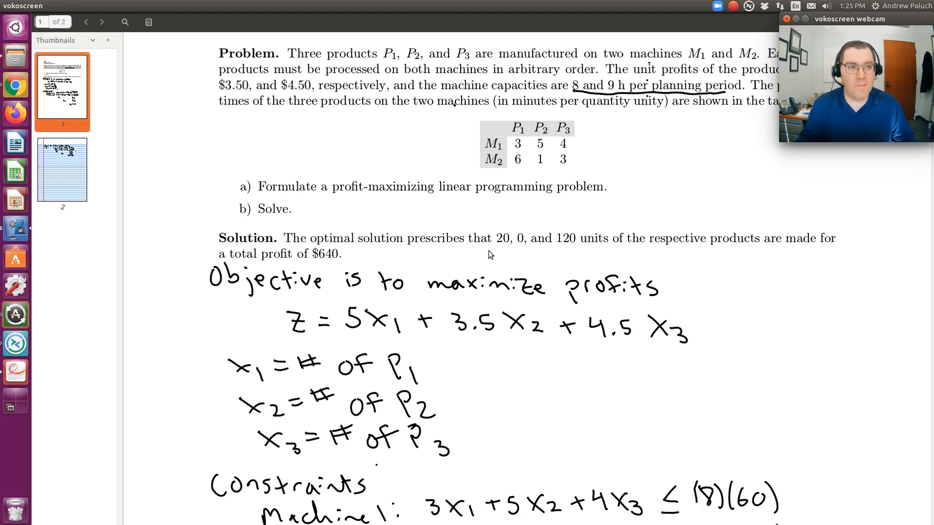
{"action": "scroll", "coordinate": [561, 315], "scroll_direction": "down", "scroll_amount": 10}
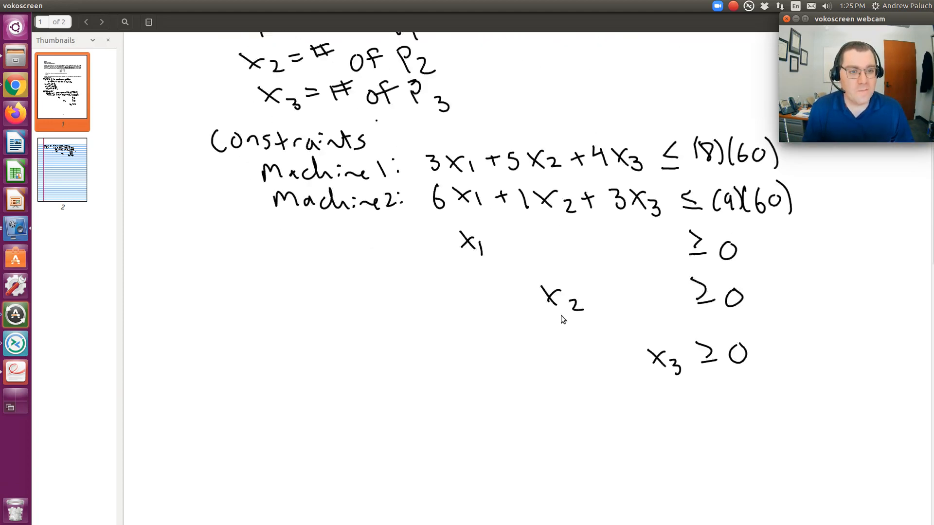
{"action": "scroll", "coordinate": [561, 315], "scroll_direction": "down", "scroll_amount": 8}
{"action": "scroll", "coordinate": [561, 316], "scroll_direction": "up", "scroll_amount": 1}
{"action": "scroll", "coordinate": [561, 312], "scroll_direction": "down", "scroll_amount": 7}
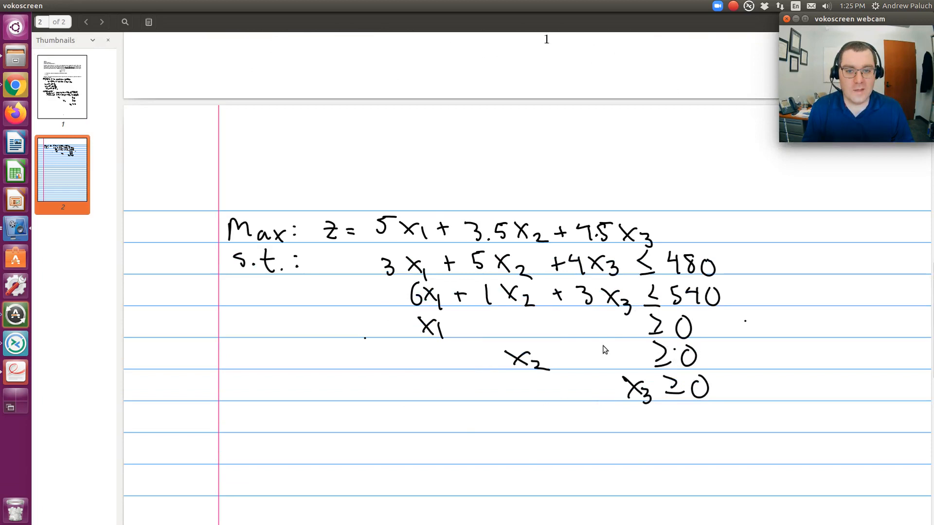
{"action": "scroll", "coordinate": [594, 352], "scroll_direction": "up", "scroll_amount": 1}
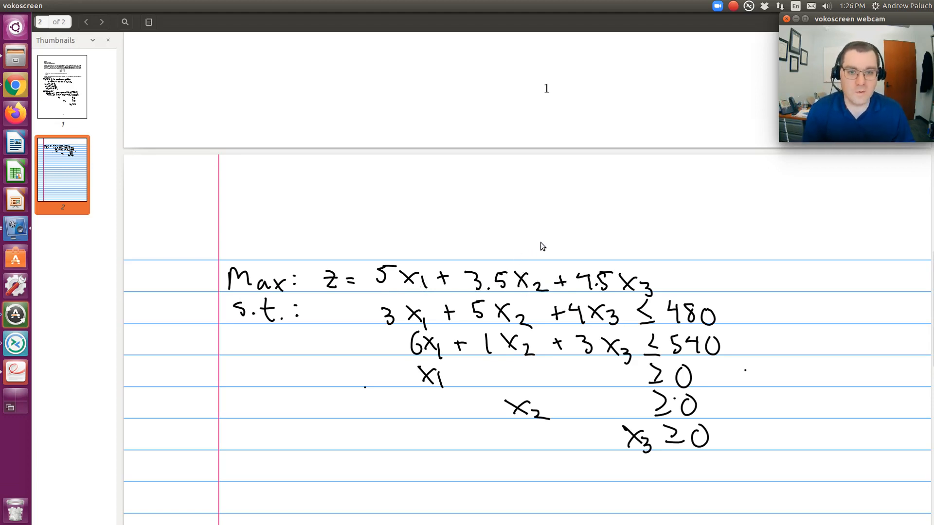
{"action": "scroll", "coordinate": [540, 253], "scroll_direction": "up", "scroll_amount": 1}
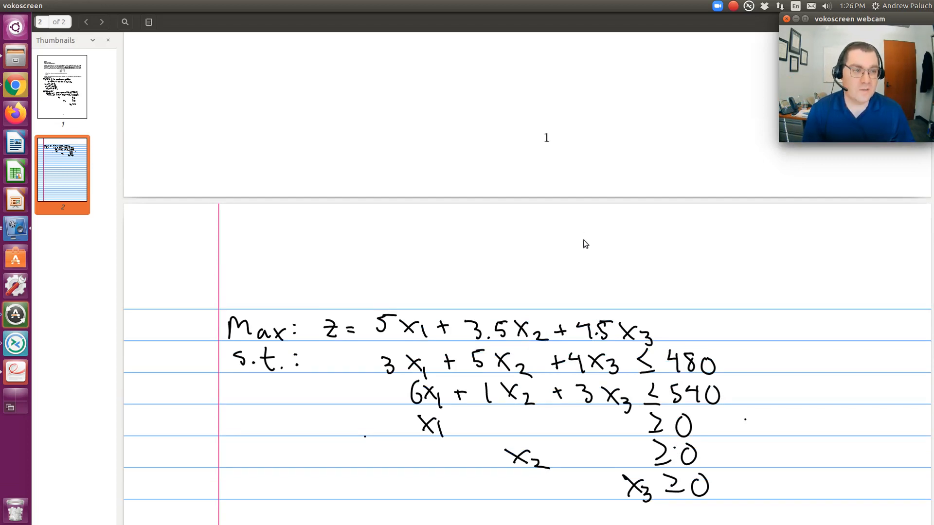
{"action": "scroll", "coordinate": [615, 217], "scroll_direction": "up", "scroll_amount": 2}
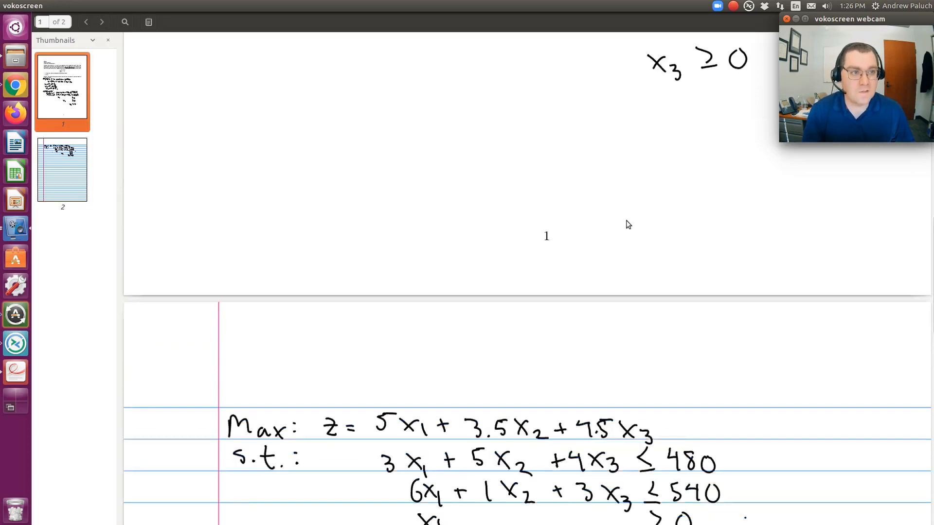
{"action": "scroll", "coordinate": [625, 224], "scroll_direction": "up", "scroll_amount": 4}
{"action": "scroll", "coordinate": [627, 226], "scroll_direction": "up", "scroll_amount": 3}
{"action": "scroll", "coordinate": [629, 225], "scroll_direction": "up", "scroll_amount": 2}
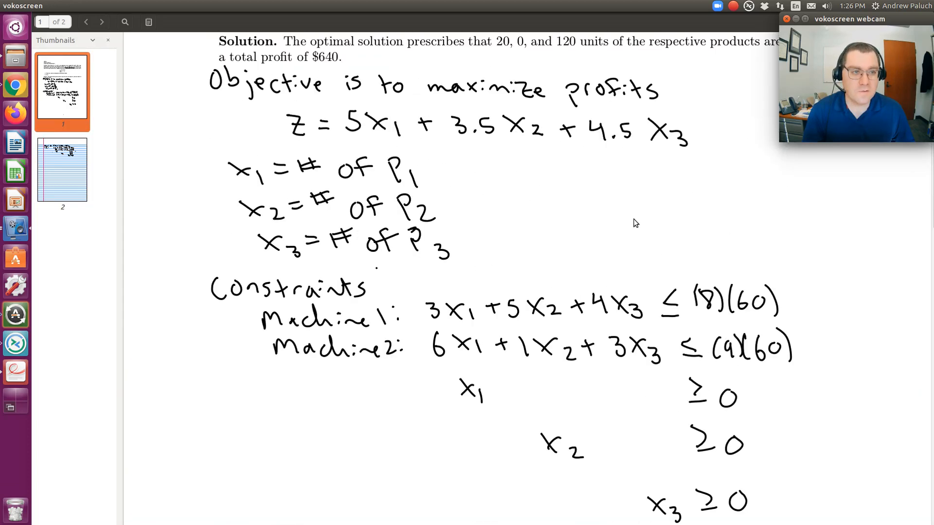
{"action": "scroll", "coordinate": [634, 223], "scroll_direction": "up", "scroll_amount": 1}
{"action": "scroll", "coordinate": [635, 228], "scroll_direction": "up", "scroll_amount": 1}
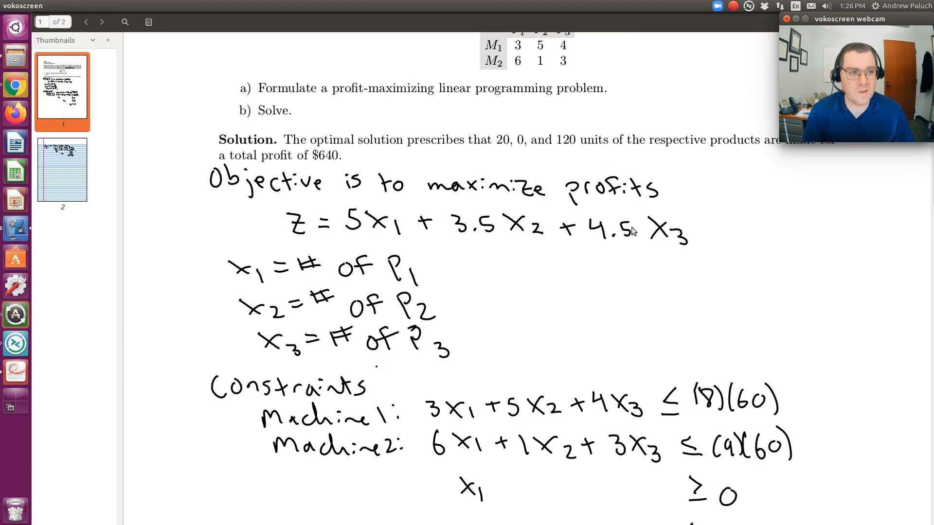
{"action": "scroll", "coordinate": [632, 234], "scroll_direction": "up", "scroll_amount": 1}
{"action": "scroll", "coordinate": [628, 238], "scroll_direction": "up", "scroll_amount": 1}
{"action": "scroll", "coordinate": [627, 240], "scroll_direction": "up", "scroll_amount": 2}
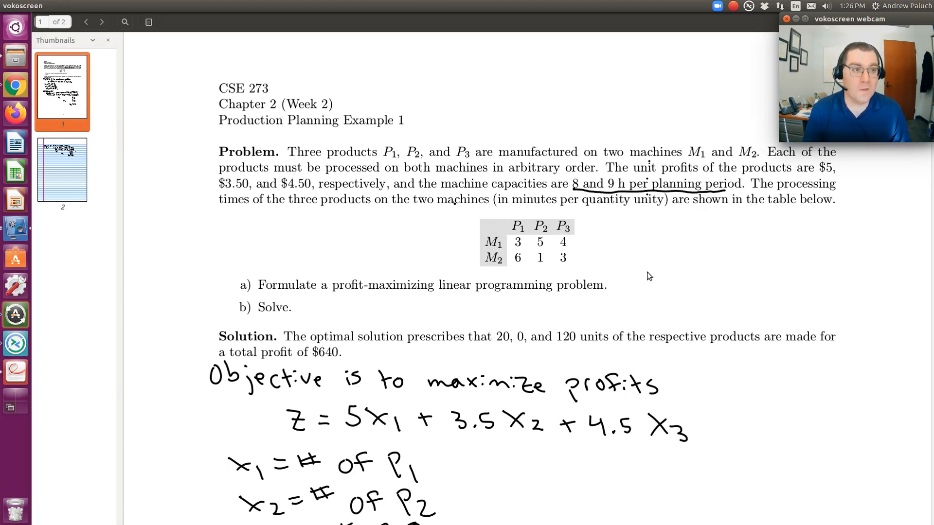
{"action": "key", "text": "alt+Tab"}
{"action": "key", "text": "alt+Tab"}
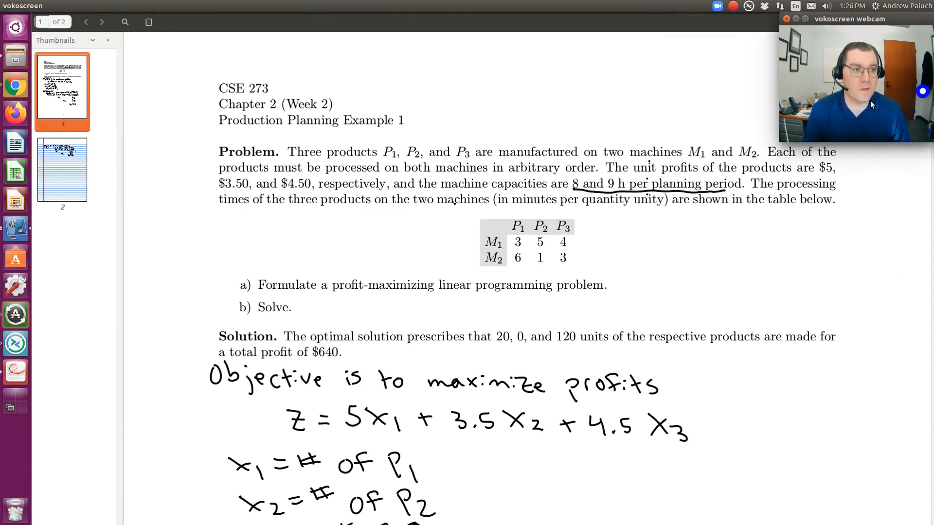
- Enter the Product header in A1 and products 1, 2, 3 below it
{"action": "key", "text": "alt+Tab"}
{"action": "key", "text": "Up"}
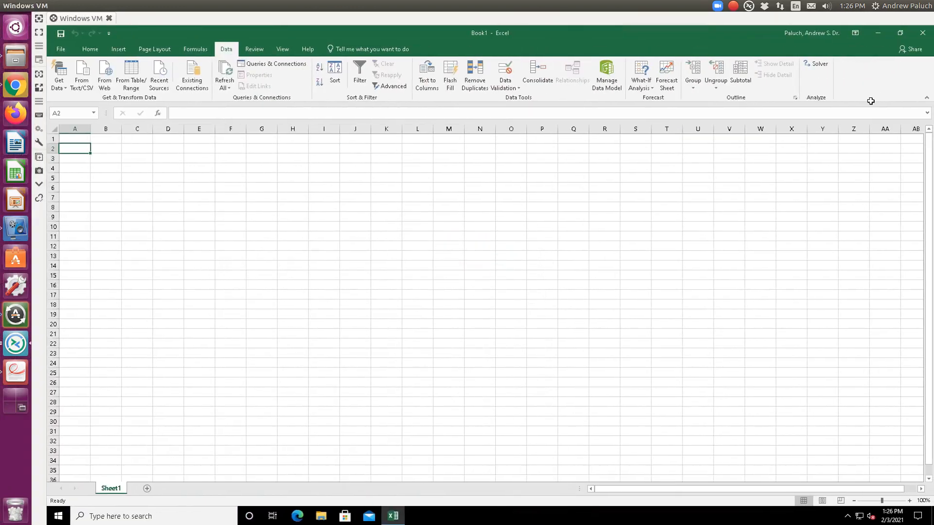
{"action": "key", "text": "Up"}
{"action": "key", "text": "Down"}
{"action": "key", "text": "Up"}
{"action": "type", "text": "Pro"}
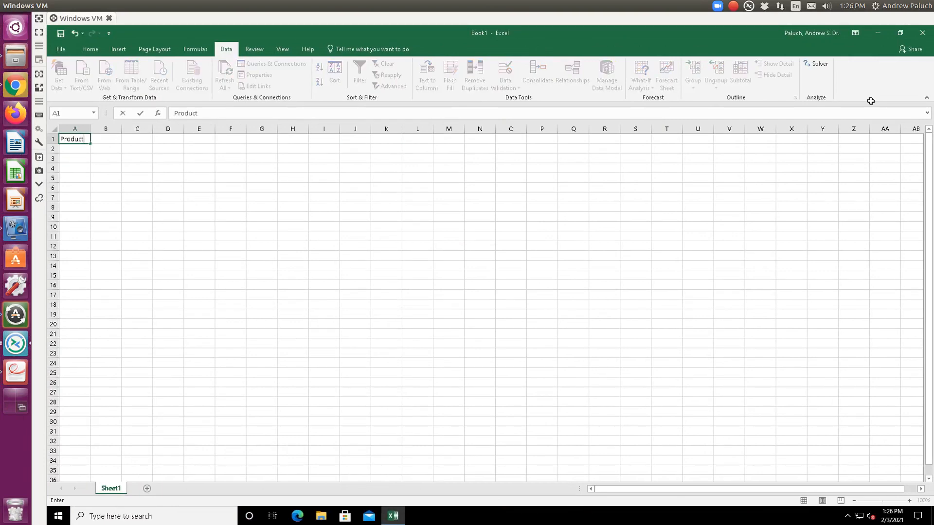
{"action": "key", "text": "Return"}
{"action": "type", "text": "1"}
{"action": "key", "text": "Return"}
{"action": "type", "text": "2"}
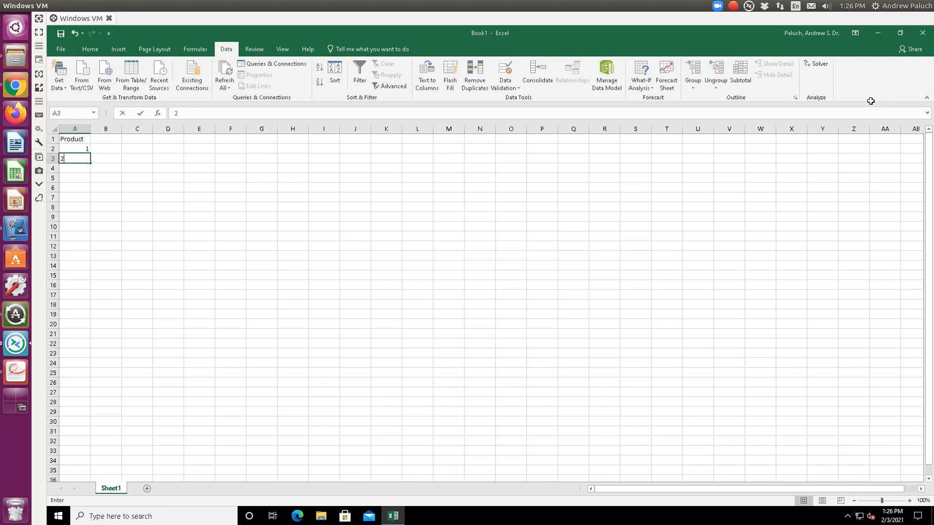
{"action": "key", "text": "Return"}
{"action": "type", "text": "3"}
{"action": "key", "text": "Tab"}
- Add headers Profit per product ($) and Number of units in B1:C1 and widen columns B and C
{"action": "key", "text": "Up"}
{"action": "key", "text": "Up"}
{"action": "key", "text": "Up"}
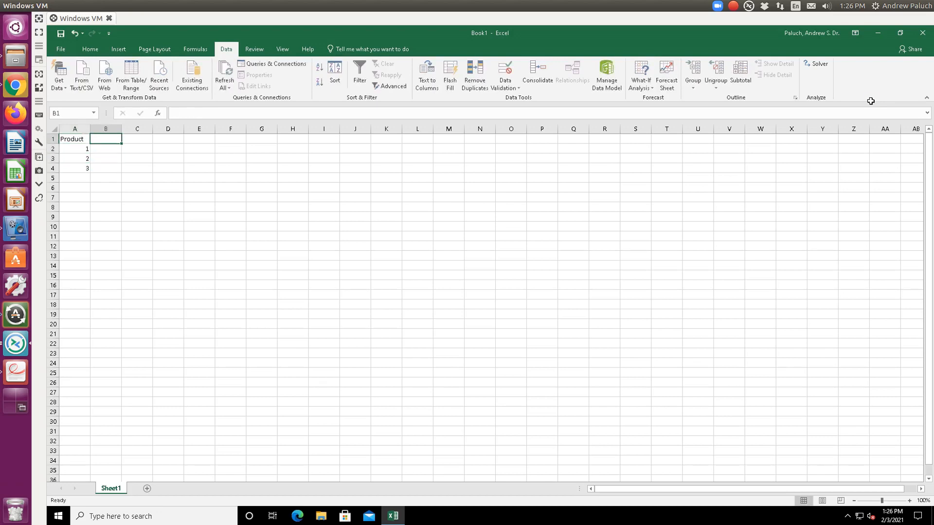
{"action": "type", "text": "Profit per"}
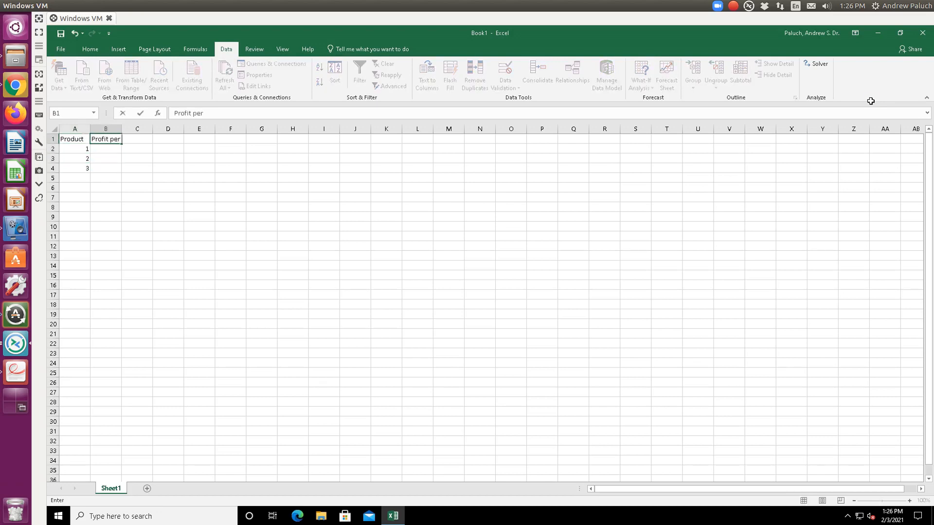
{"action": "type", "text": " product ($"}
{"action": "type", "text": ")"}
{"action": "key", "text": "Return"}
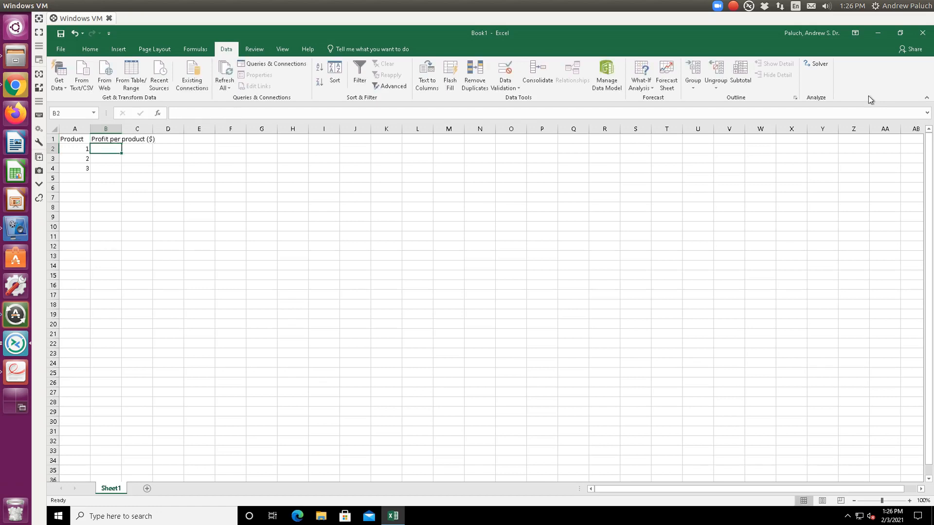
{"action": "left_click_drag", "start_coordinate": [122, 135], "coordinate": [160, 134]}
{"action": "left_click", "coordinate": [168, 139]}
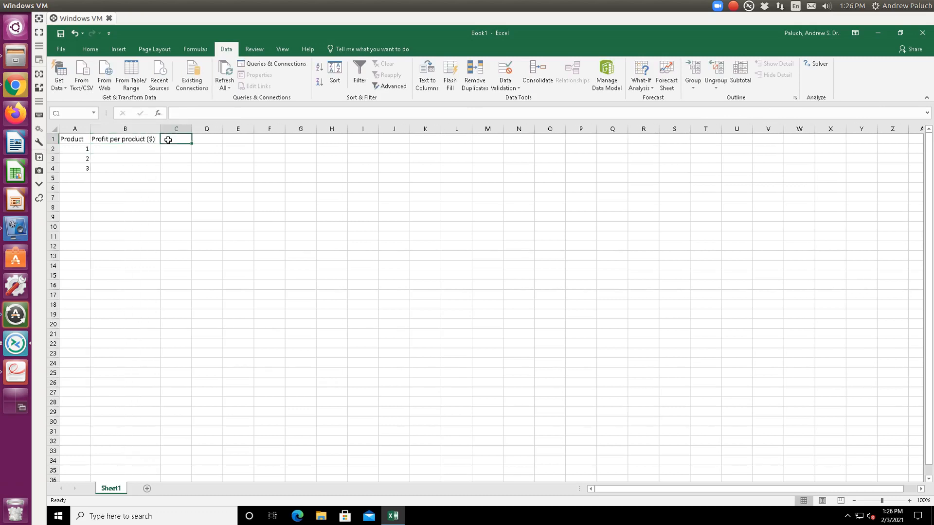
{"action": "type", "text": "Nu"}
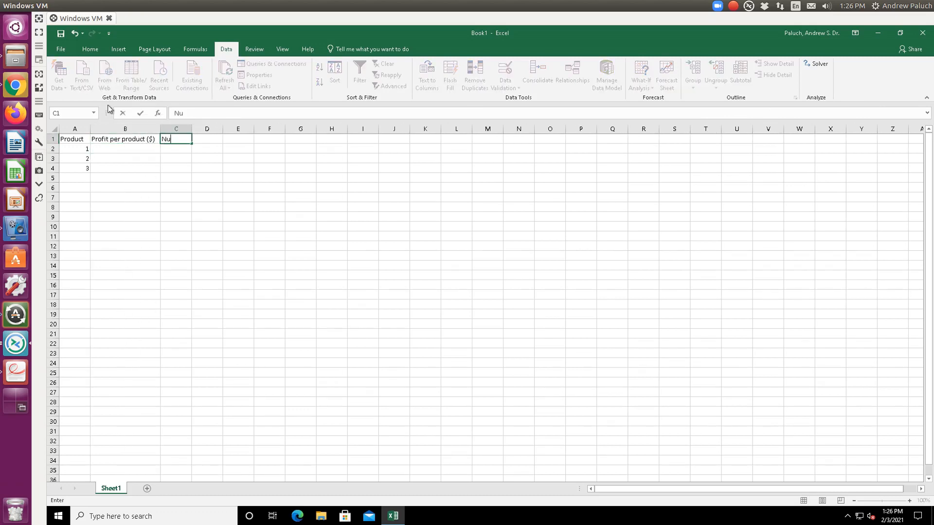
{"action": "type", "text": "mber of units"}
{"action": "key", "text": "Return"}
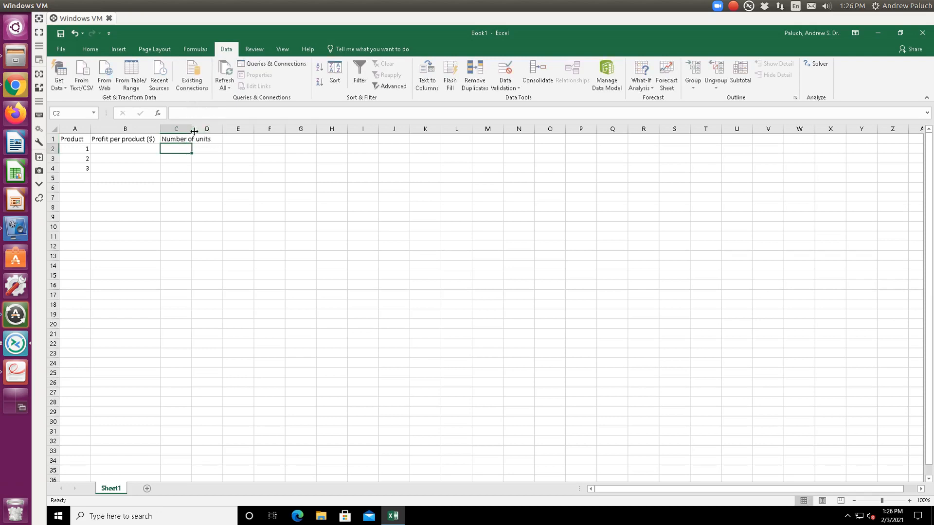
{"action": "left_click_drag", "start_coordinate": [193, 130], "coordinate": [226, 130]}
{"action": "left_click", "coordinate": [150, 152]}
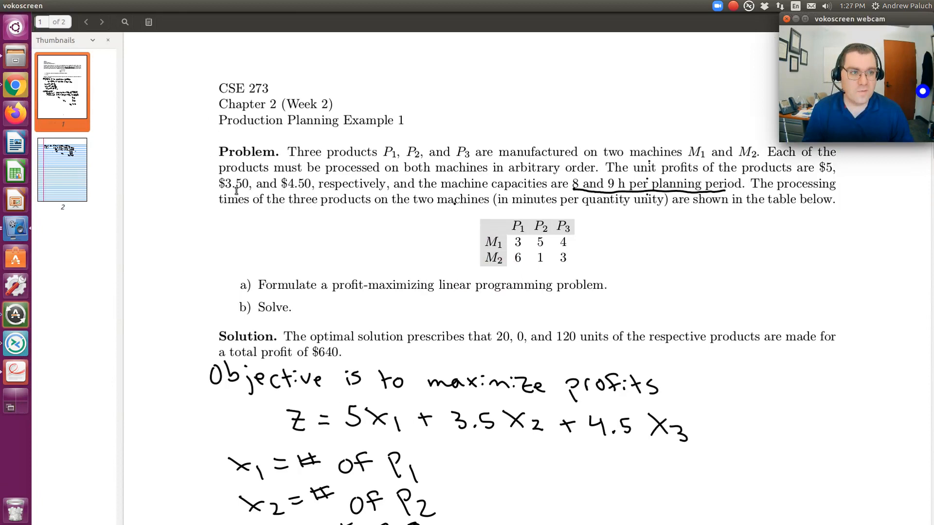
- Enter unit profits 5, 3.5 and 4.5 in B2:B4, checking against the problem PDF
{"action": "key", "text": "alt+Tab"}
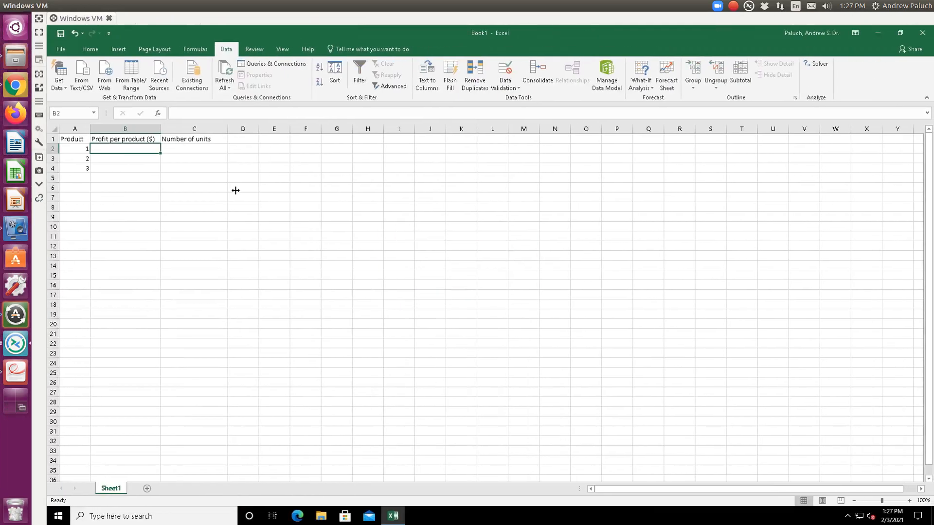
{"action": "type", "text": "5"}
{"action": "key", "text": "Return"}
{"action": "type", "text": "3."}
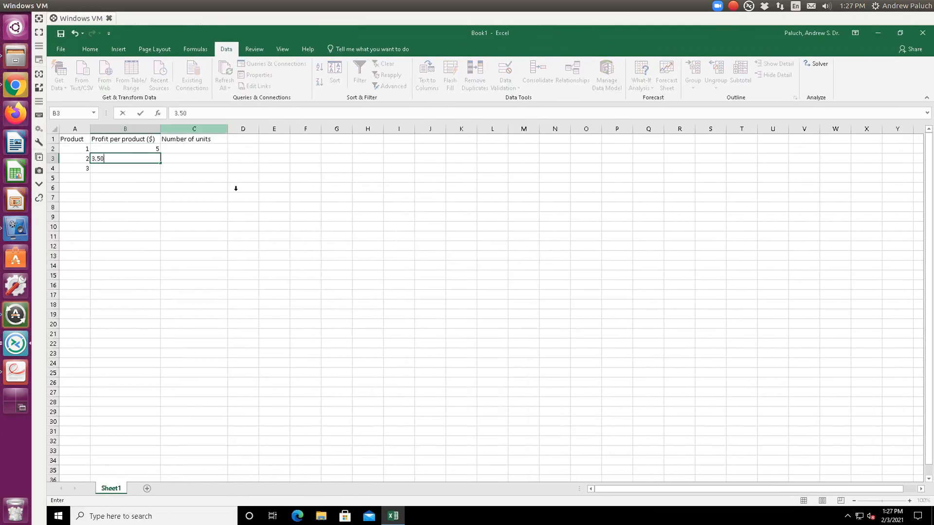
{"action": "key", "text": "Return"}
{"action": "type", "text": "4.5"}
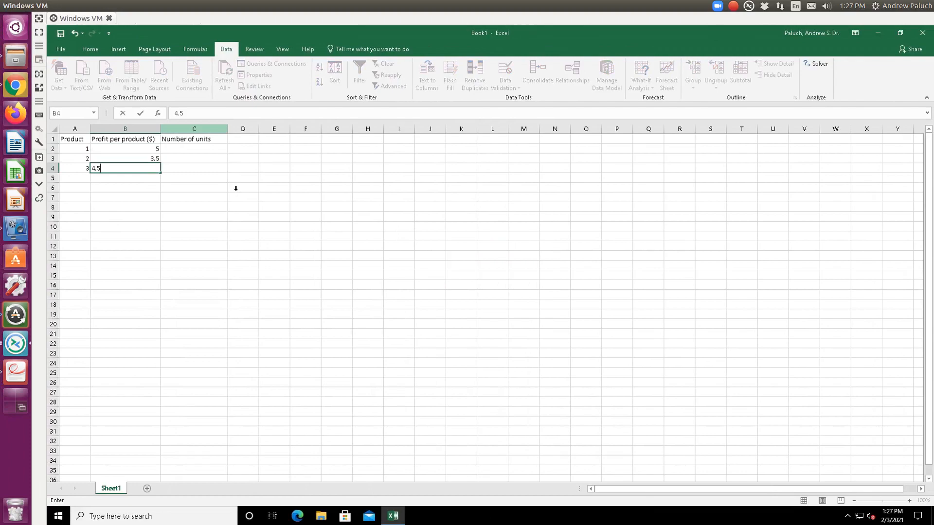
{"action": "key", "text": "Tab"}
{"action": "key", "text": "Up"}
{"action": "key", "text": "Up"}
{"action": "key", "text": "alt+Tab"}
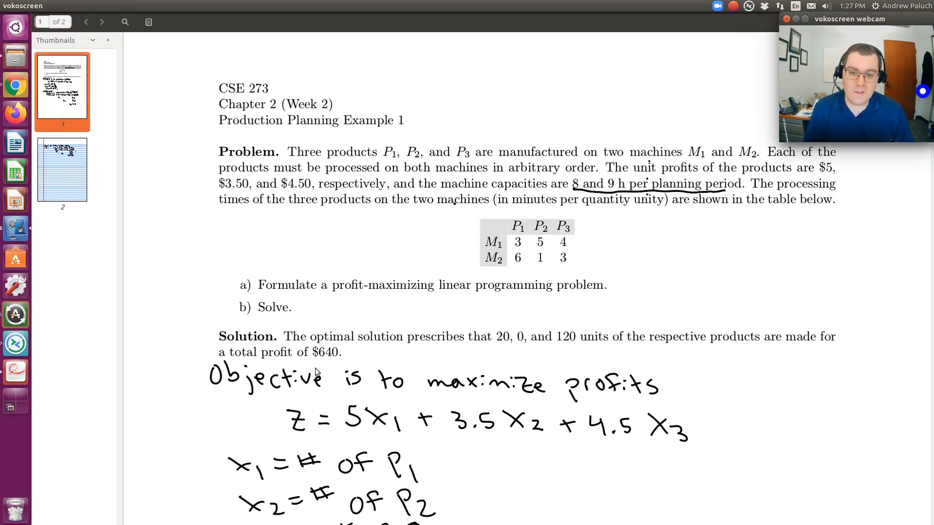
{"action": "scroll", "coordinate": [313, 430], "scroll_direction": "down", "scroll_amount": 1}
{"action": "scroll", "coordinate": [281, 438], "scroll_direction": "down", "scroll_amount": 1}
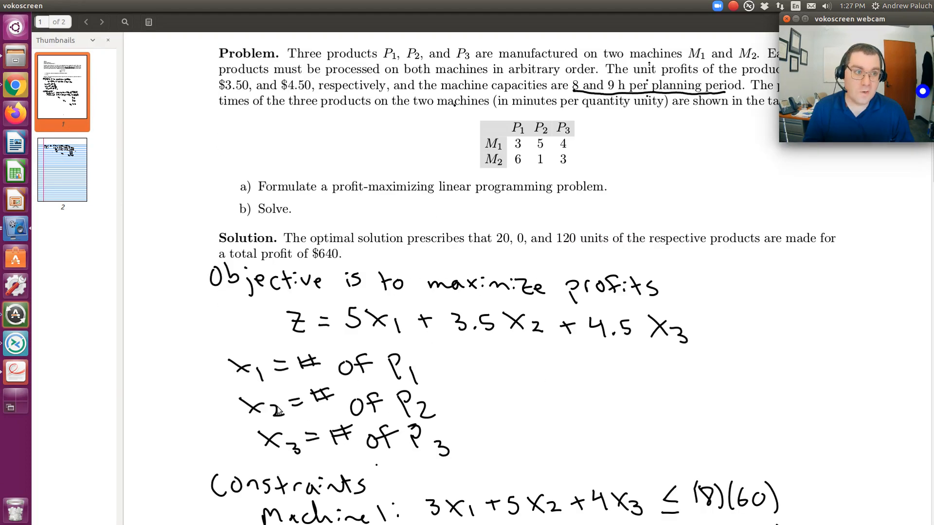
{"action": "scroll", "coordinate": [277, 410], "scroll_direction": "up", "scroll_amount": 1}
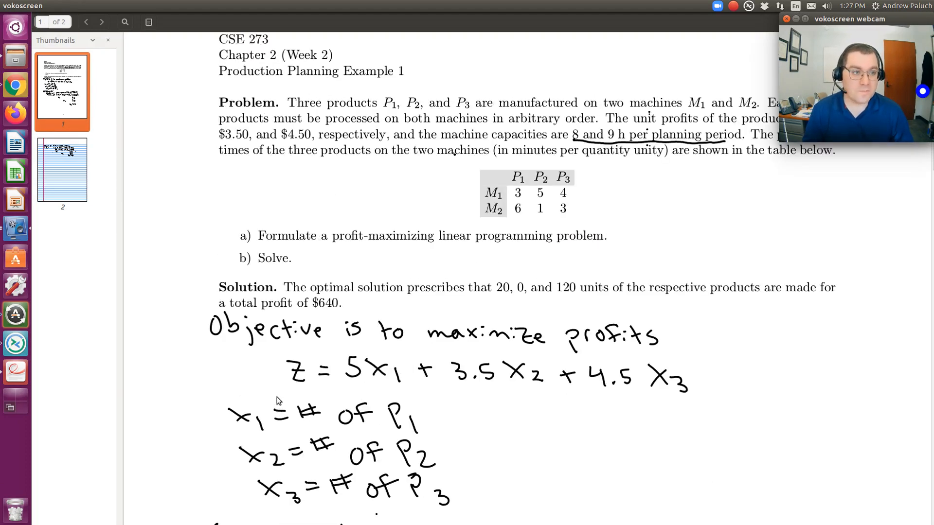
{"action": "key", "text": "alt+Tab"}
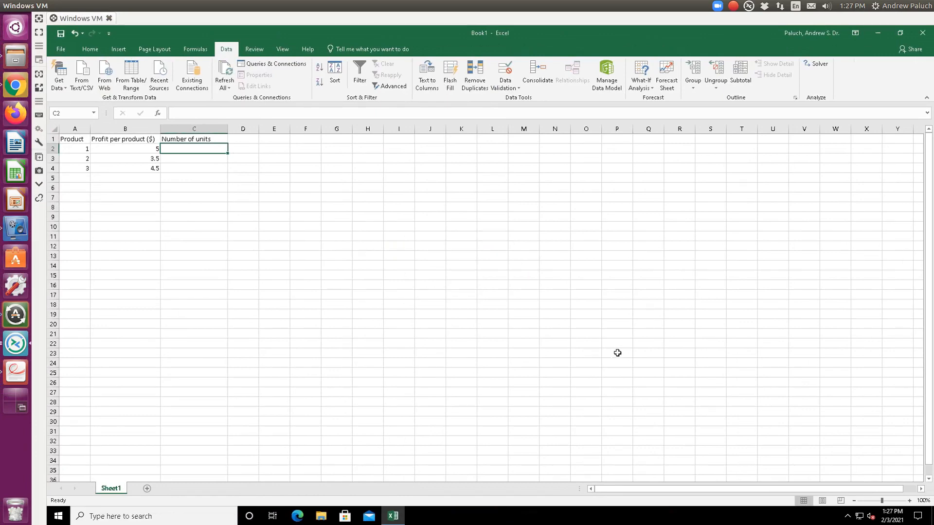
{"action": "type", "text": "2"}
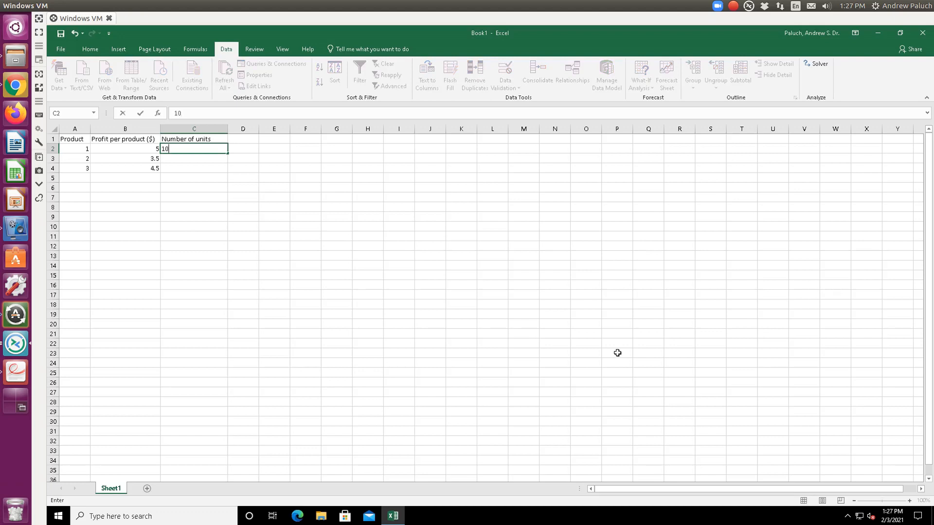
- Enter trial unit counts 1, 2 and 3 in C2:C4
{"action": "key", "text": "Return"}
{"action": "type", "text": "2"}
{"action": "key", "text": "Return"}
{"action": "type", "text": "3"}
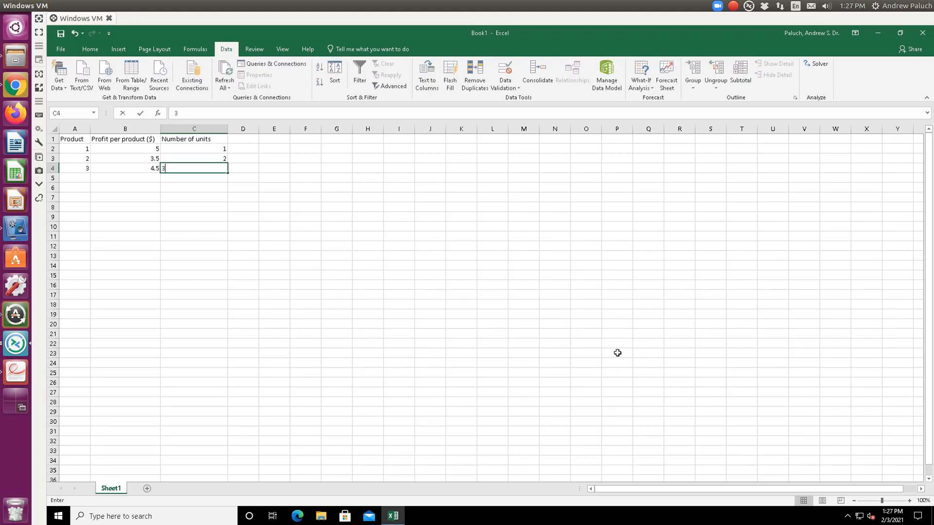
{"action": "key", "text": "Return"}
{"action": "key", "text": "Right"}
{"action": "key", "text": "Right"}
{"action": "key", "text": "Left"}
{"action": "key", "text": "Up"}
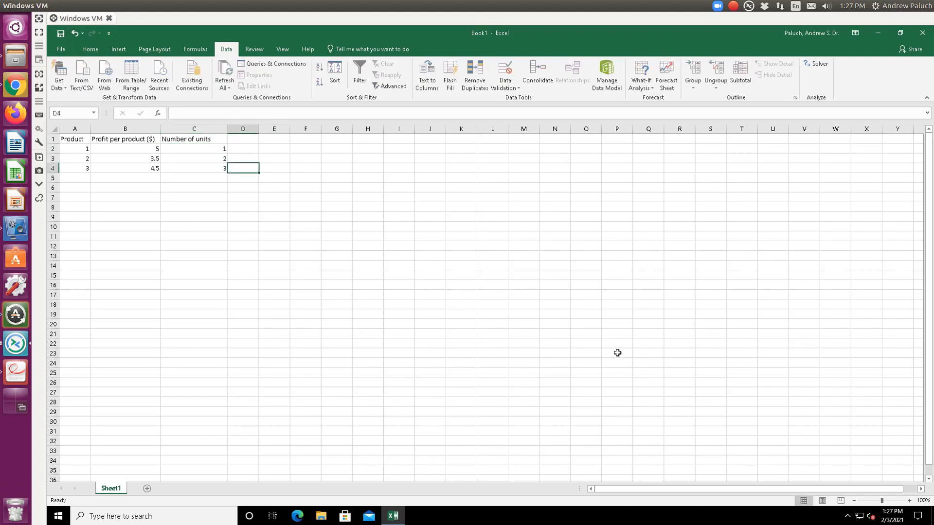
{"action": "key", "text": "Up"}
{"action": "key", "text": "Up"}
{"action": "key", "text": "Down"}
{"action": "key", "text": "Left"}
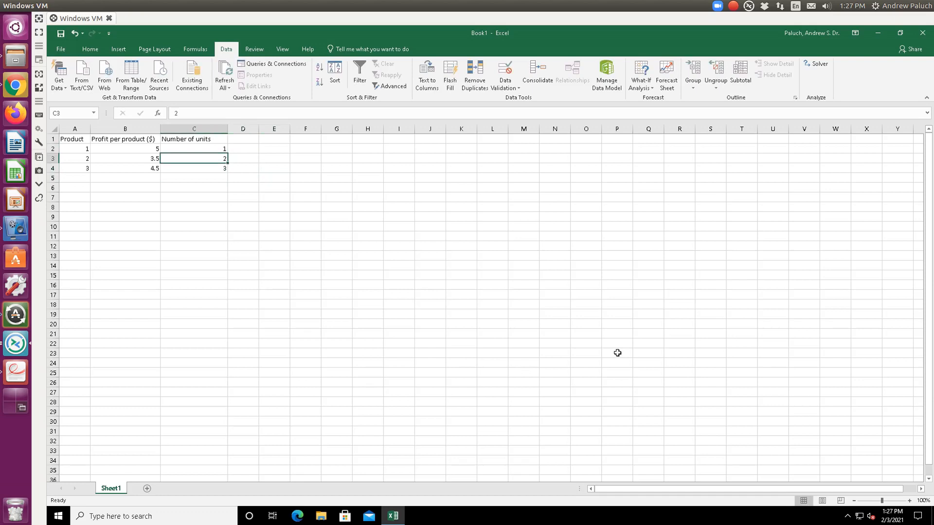
{"action": "key", "text": "Down"}
{"action": "key", "text": "Down"}
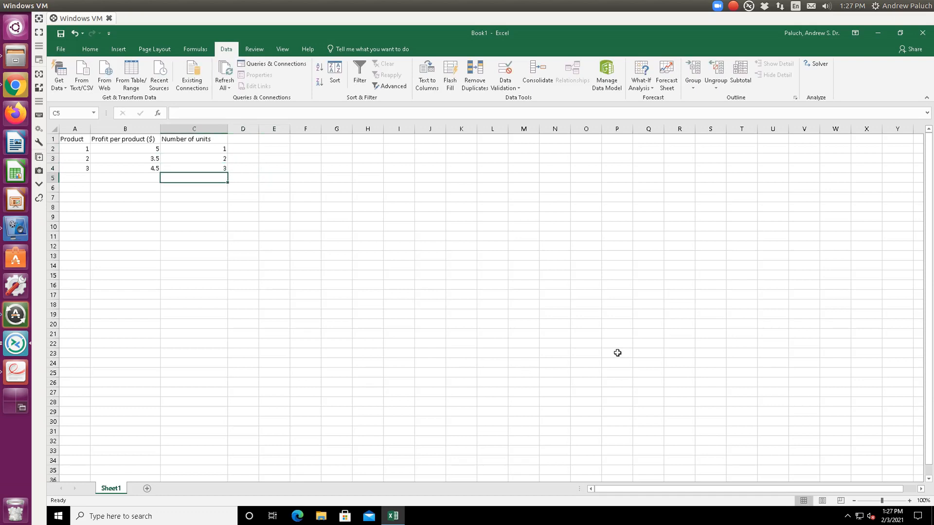
{"action": "key", "text": "Right"}
{"action": "key", "text": "Right"}
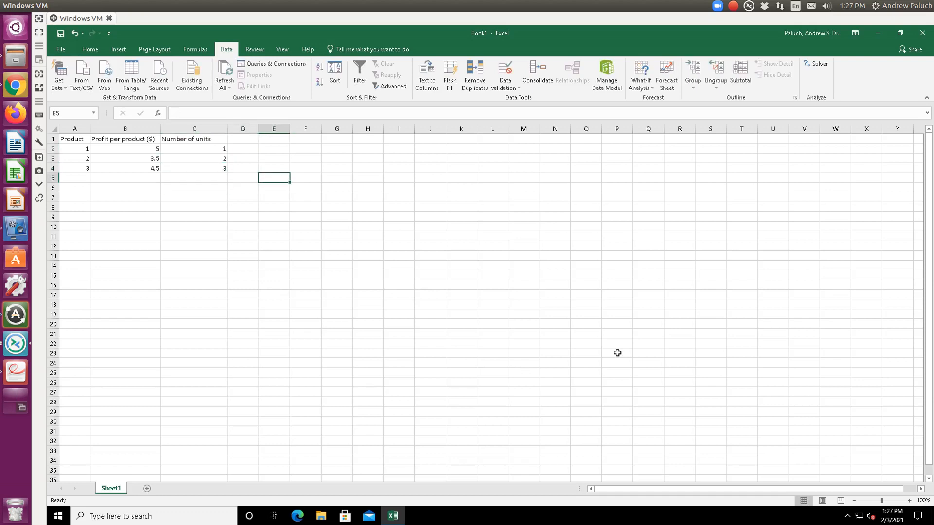
- Label A6 'objective (total profit)' and widen column A so it fits
{"action": "key", "text": "Down"}
{"action": "key", "text": "Left"}
{"action": "key", "text": "Left"}
{"action": "key", "text": "Left"}
{"action": "key", "text": "Left"}
{"action": "type", "text": "ob"}
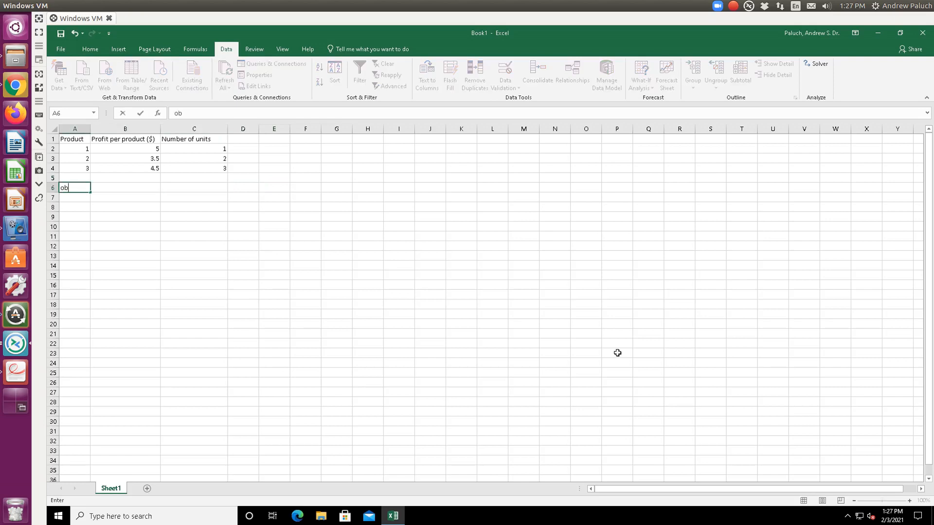
{"action": "type", "text": "ve"}
{"action": "key", "text": "BackSpace"}
{"action": "type", "text": "total profit"}
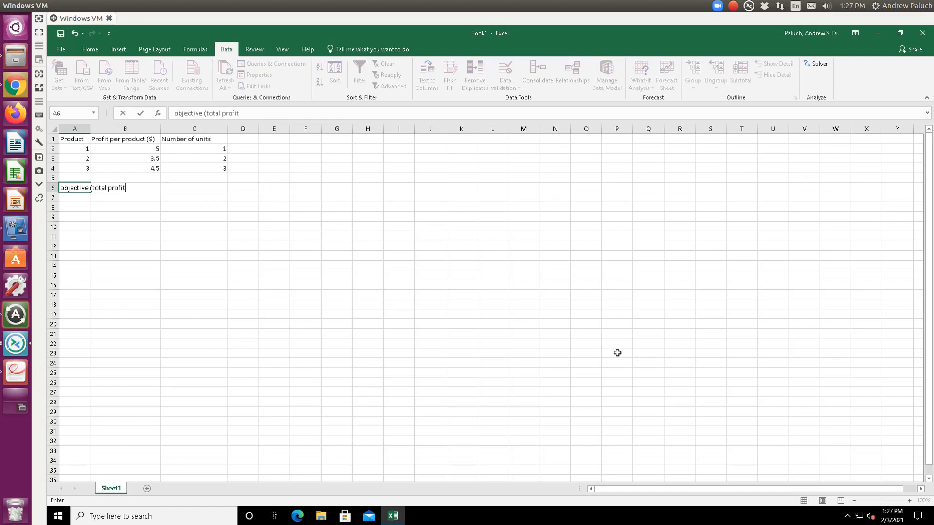
{"action": "type", "text": ")"}
{"action": "key", "text": "Return"}
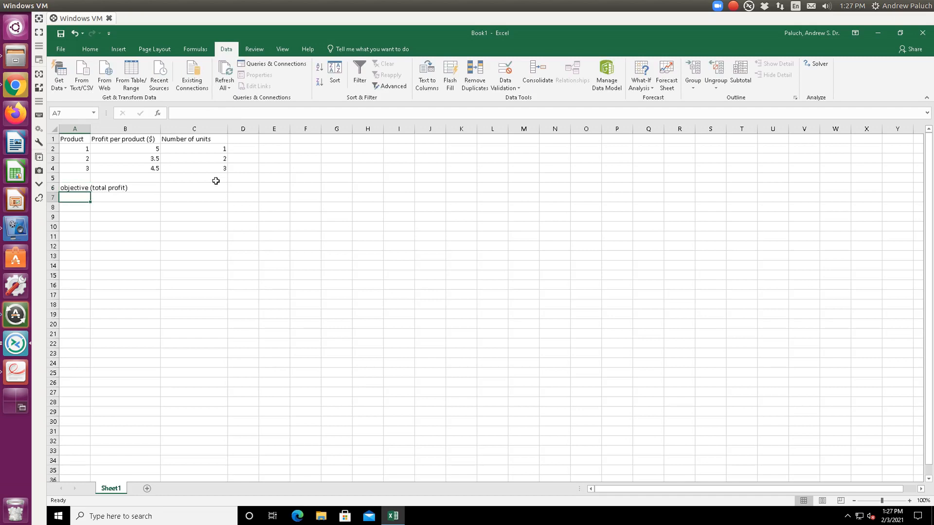
{"action": "left_click", "coordinate": [133, 186]}
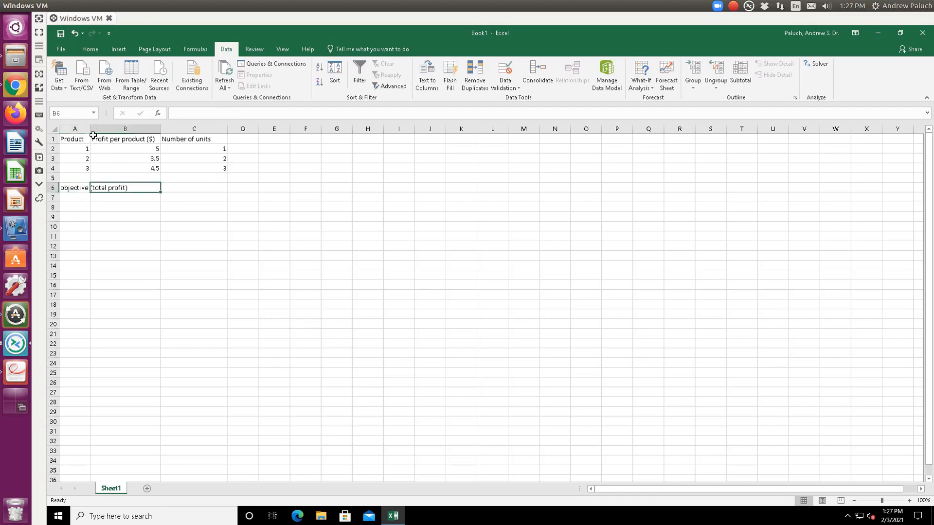
{"action": "left_click_drag", "start_coordinate": [88, 130], "coordinate": [134, 129]}
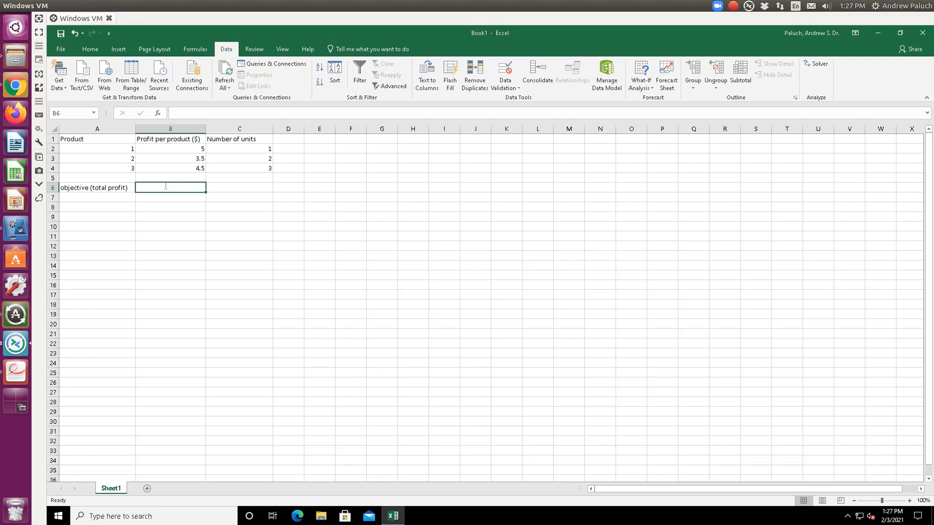
{"action": "type", "text": "="}
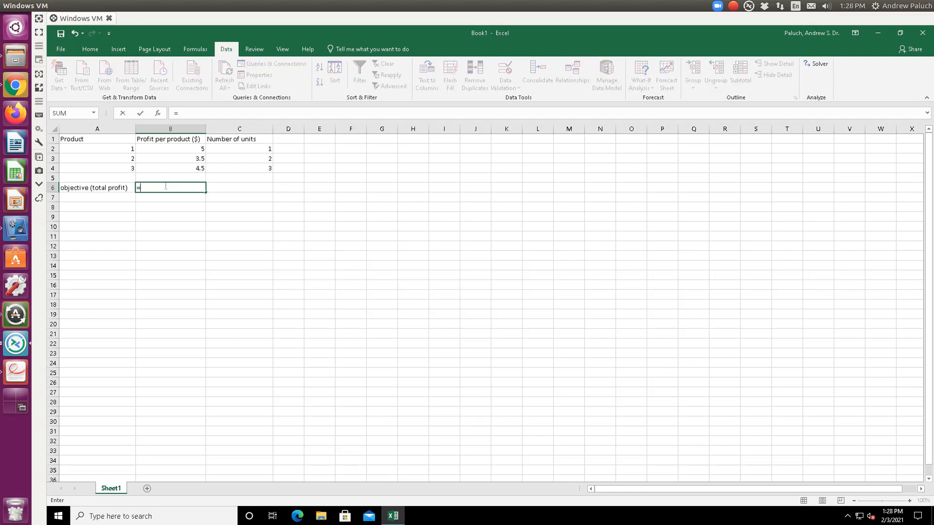
- Enter =B2*C2+B3*C3+B4*C4 in B6, giving a total profit of 25.5
{"action": "left_click", "coordinate": [199, 150]}
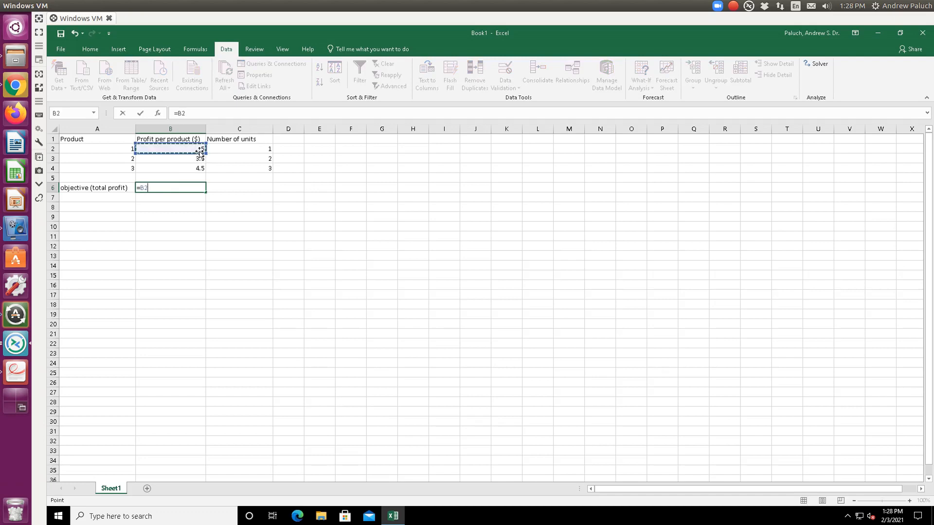
{"action": "type", "text": "*"}
{"action": "left_click", "coordinate": [215, 151]}
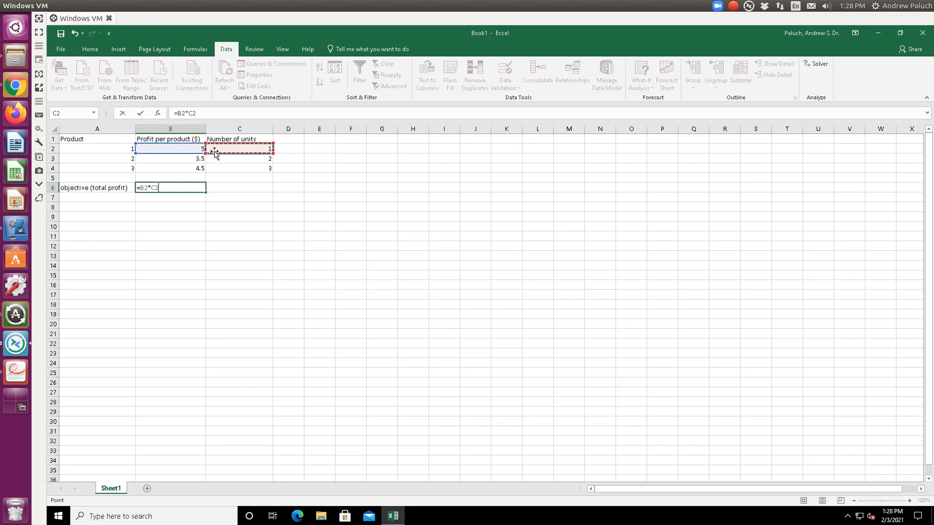
{"action": "type", "text": "+"}
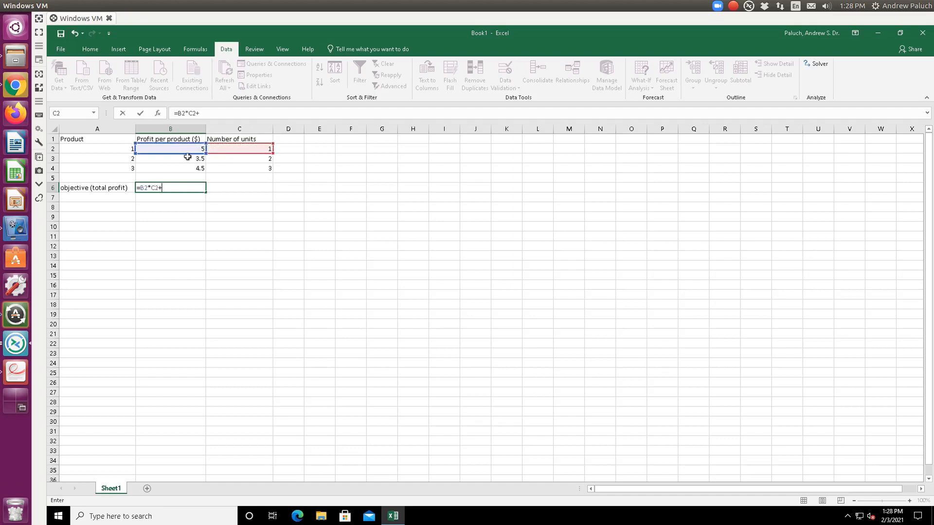
{"action": "left_click", "coordinate": [193, 161]}
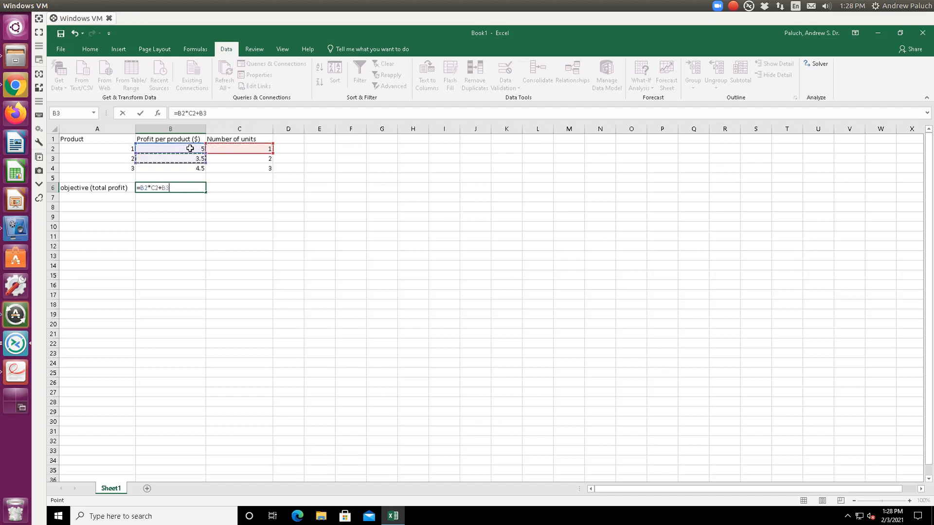
{"action": "type", "text": "*"}
{"action": "left_click", "coordinate": [237, 161]}
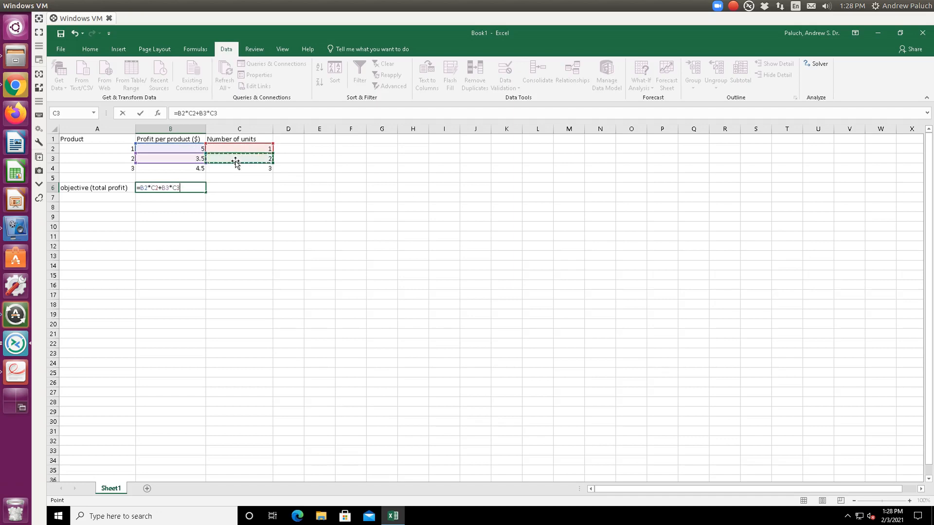
{"action": "type", "text": "+"}
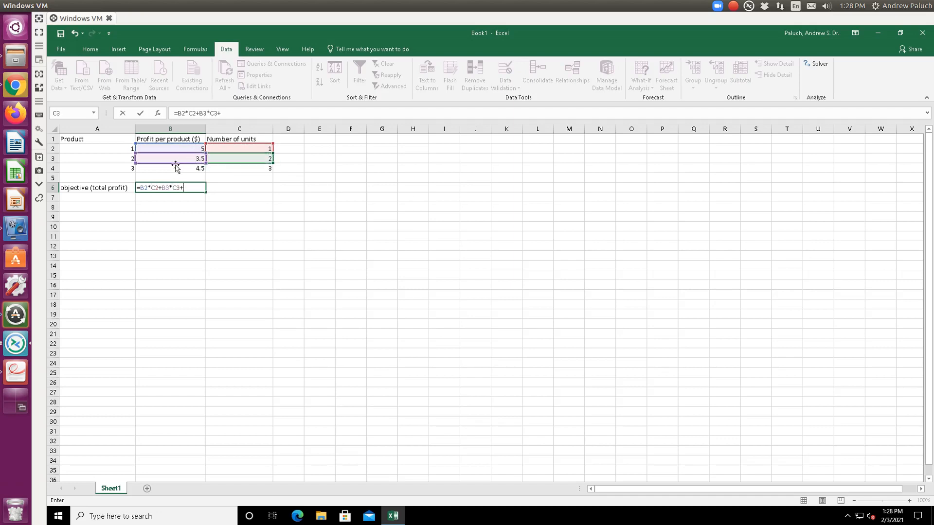
{"action": "left_click", "coordinate": [183, 170]}
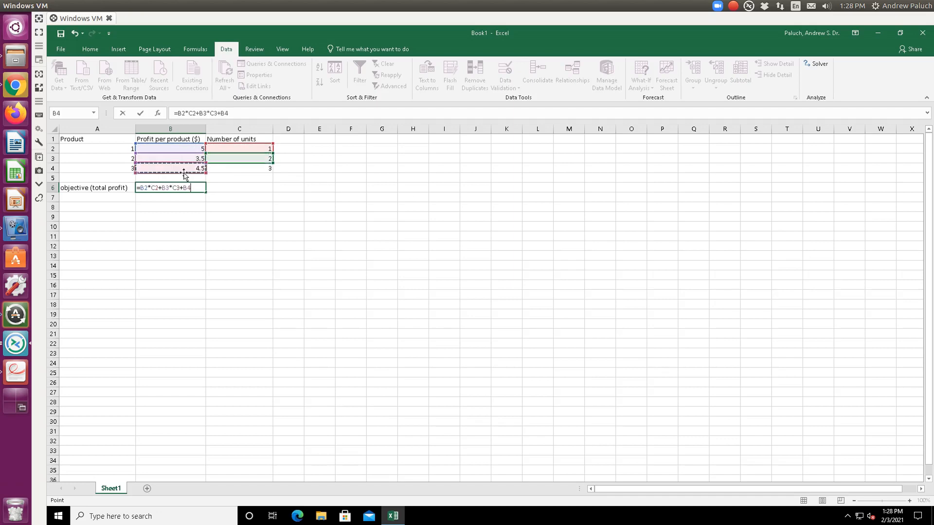
{"action": "type", "text": "*"}
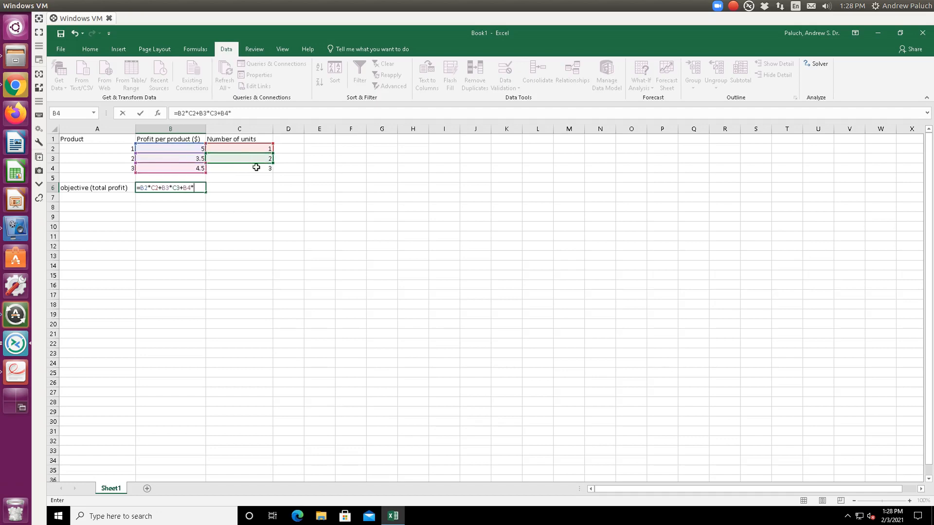
{"action": "left_click", "coordinate": [258, 168]}
{"action": "key", "text": "Return"}
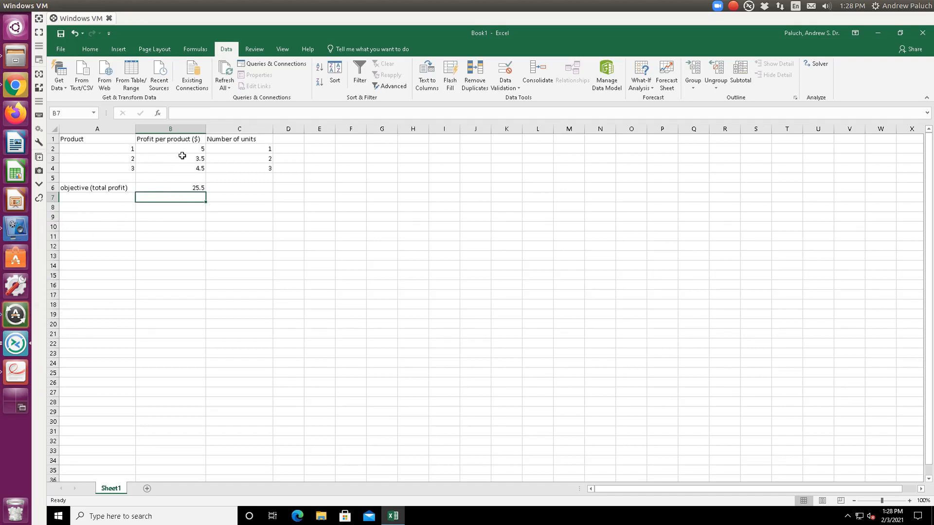
{"action": "left_click", "coordinate": [124, 207]}
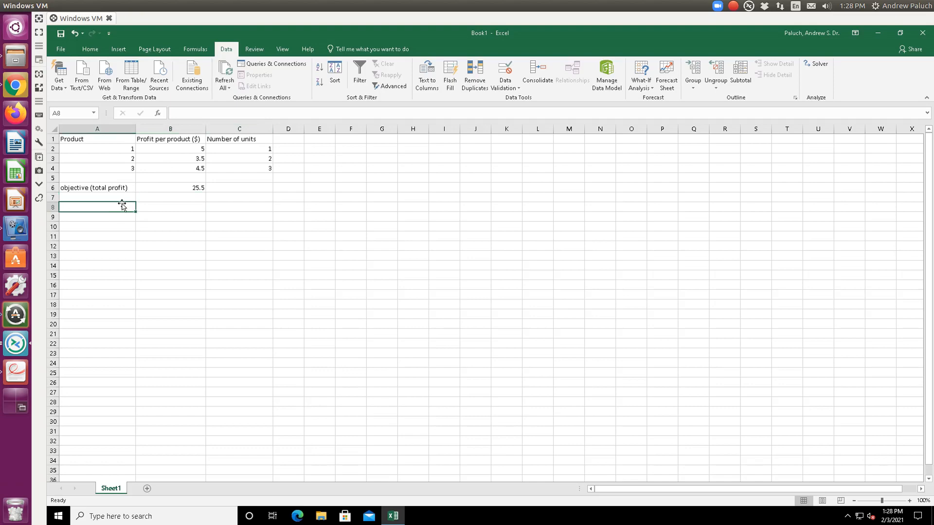
- Label rows A9 and A10 as machines M1 and M2 after checking the problem PDF
{"action": "key", "text": "alt+Tab"}
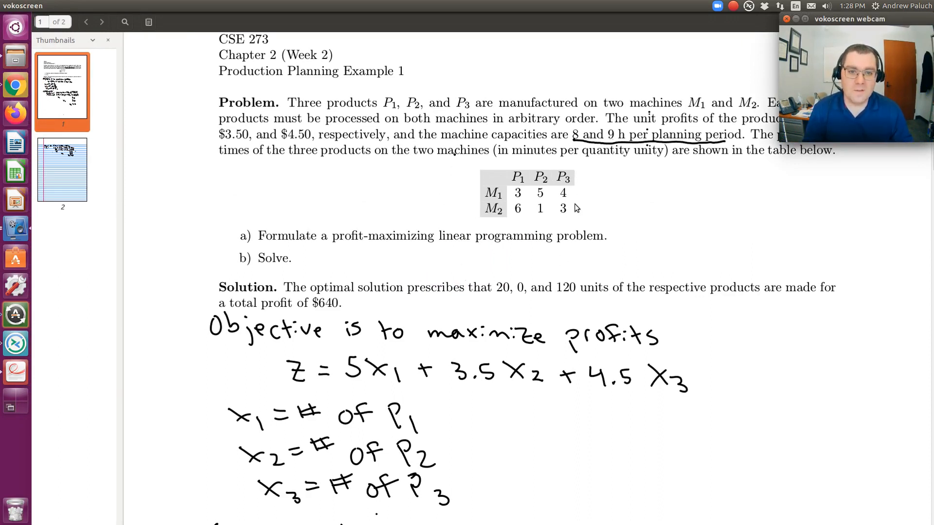
{"action": "key", "text": "alt+Tab"}
{"action": "key", "text": "Down"}
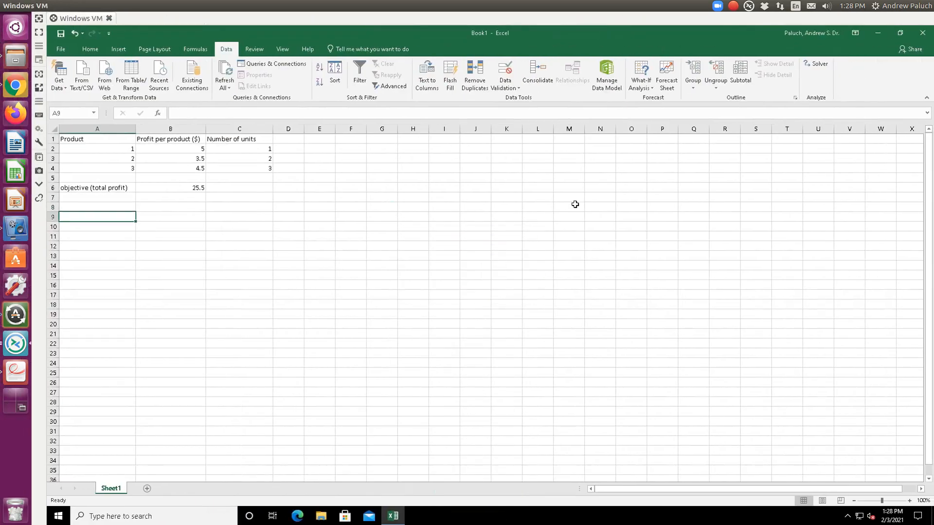
{"action": "type", "text": "M1"}
{"action": "key", "text": "Return"}
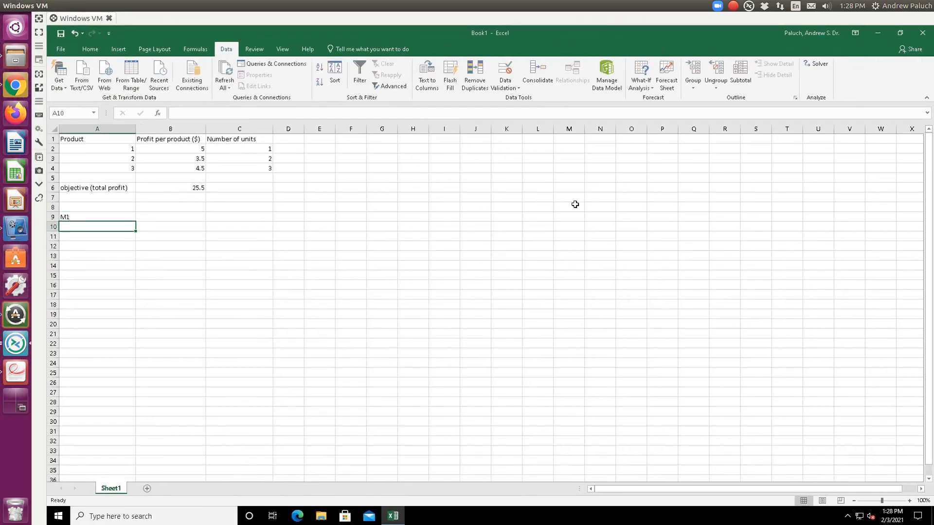
{"action": "type", "text": "M1"}
{"action": "key", "text": "Up"}
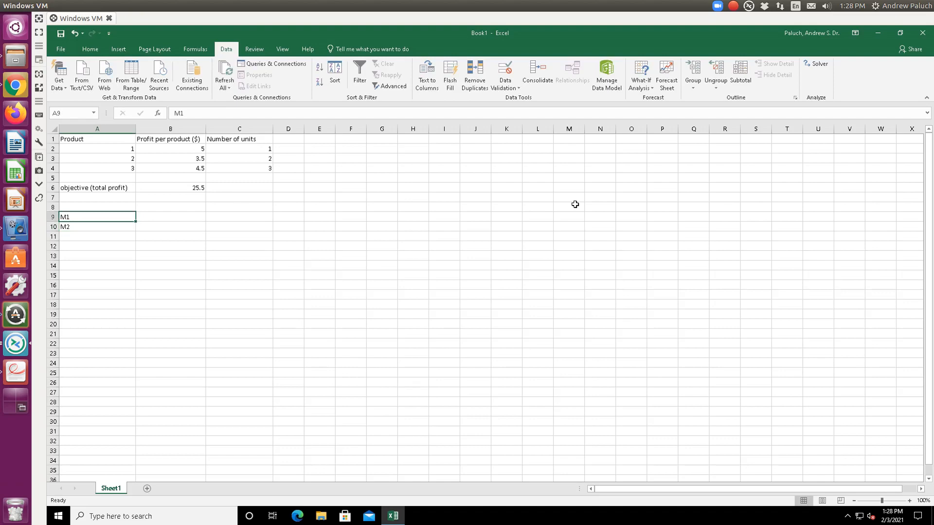
{"action": "key", "text": "Right"}
{"action": "key", "text": "Left"}
{"action": "key", "text": "Down"}
{"action": "key", "text": "Right"}
{"action": "key", "text": "Up"}
{"action": "key", "text": "Up"}
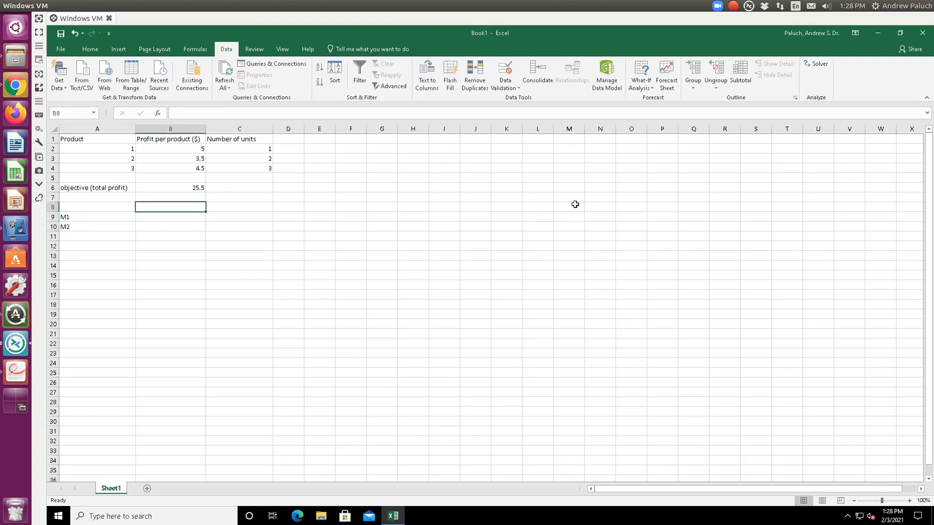
{"action": "type", "text": "P1 ("}
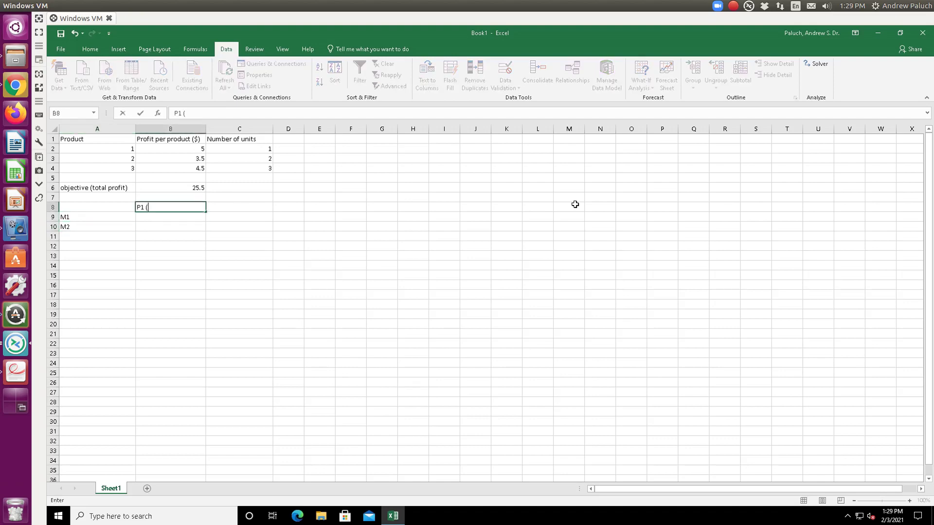
- Enter P1 (minutes per unit), P2 and P3 headers across B8:D8
{"action": "key", "text": "alt+Tab"}
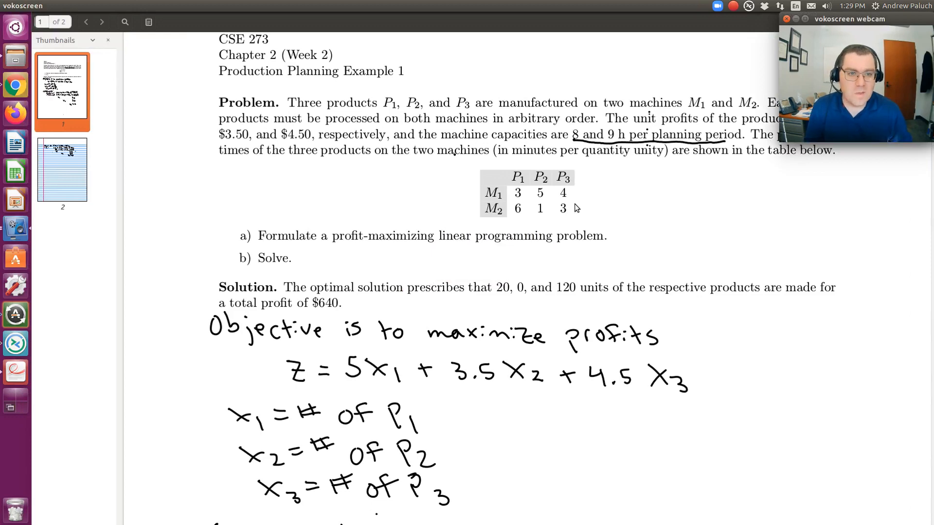
{"action": "key", "text": "alt+Tab"}
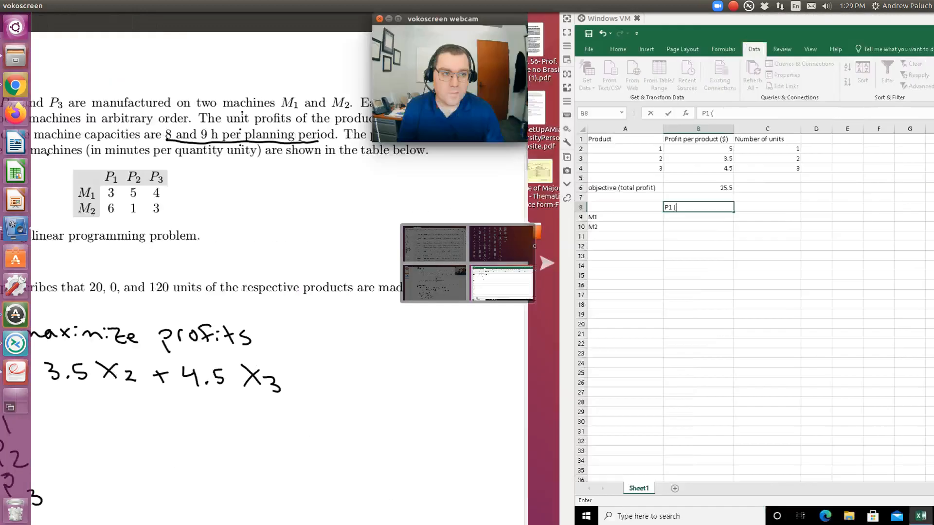
{"action": "type", "text": "minutes"}
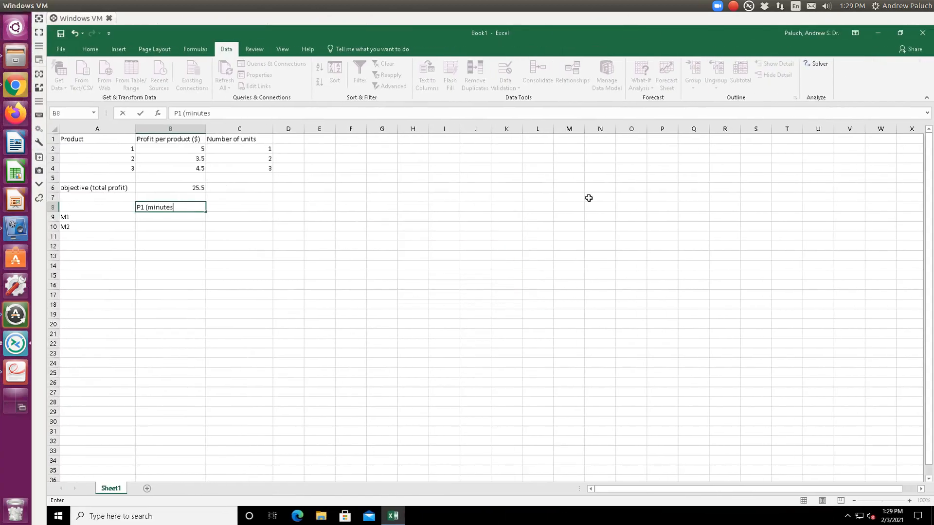
{"action": "type", "text": " per unit)"}
{"action": "key", "text": "Tab"}
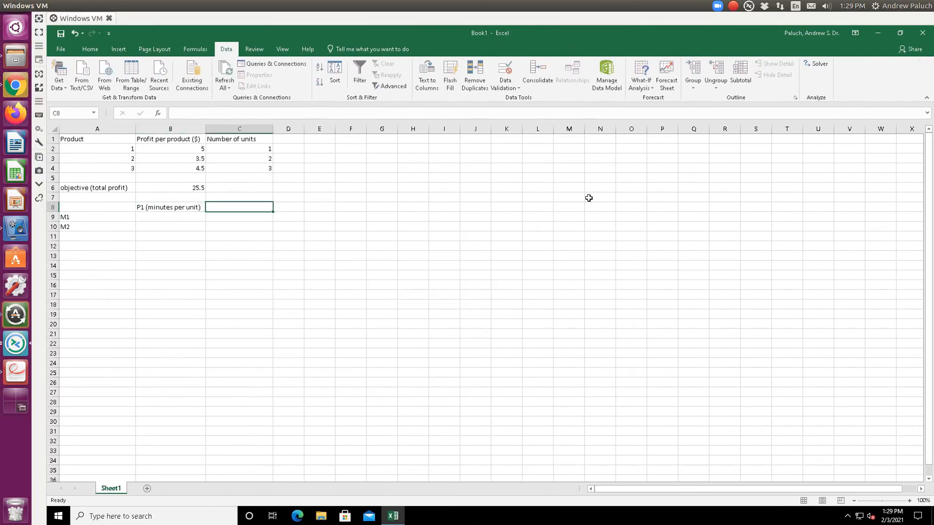
{"action": "type", "text": "P2"}
{"action": "key", "text": "Tab"}
{"action": "type", "text": "P"}
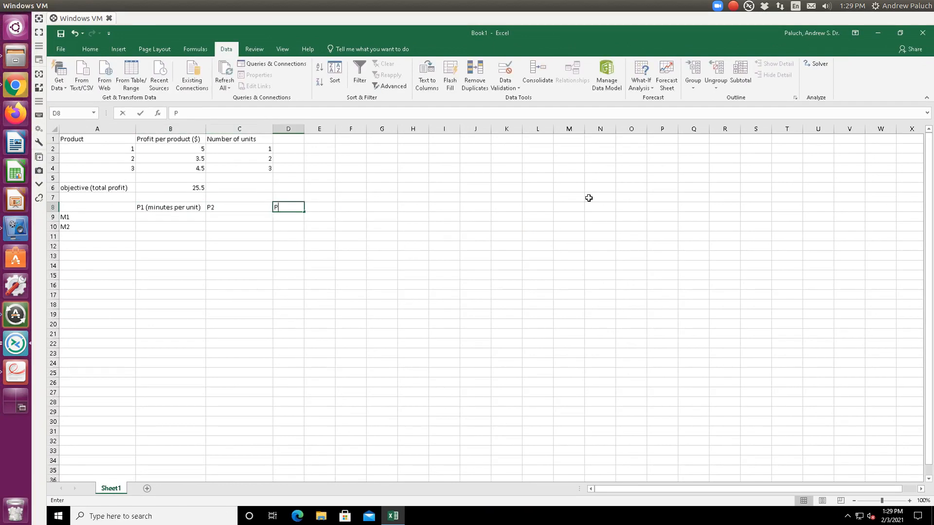
{"action": "key", "text": "Tab"}
{"action": "key", "text": "Left"}
{"action": "key", "text": "Left"}
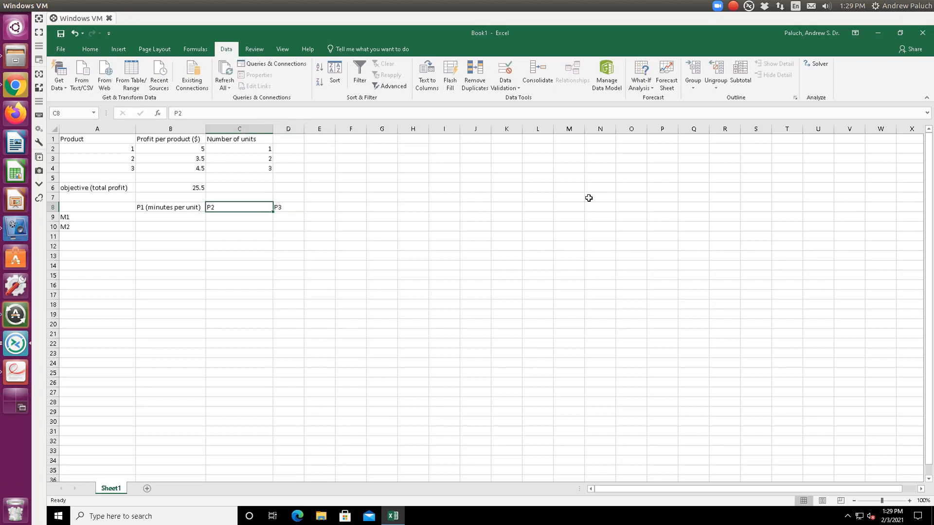
{"action": "key", "text": "Left"}
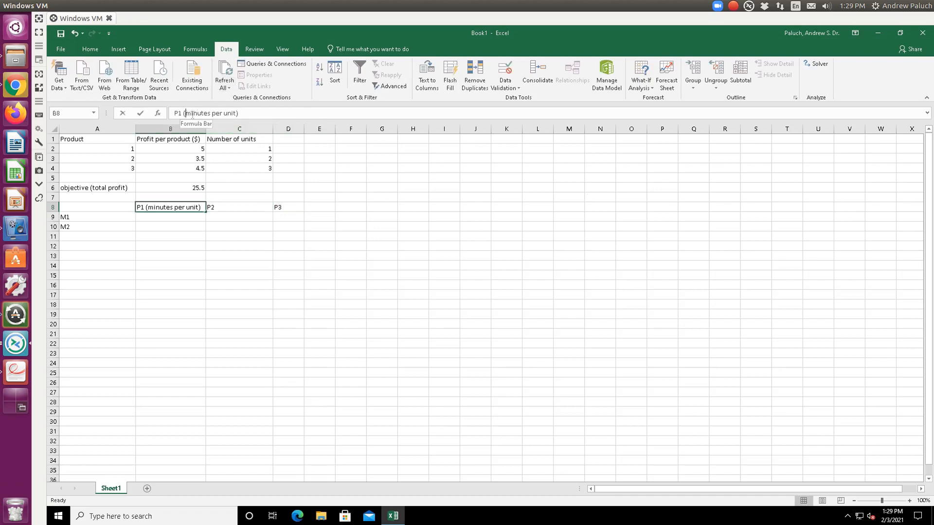
- Paste '(minutes per unit)' onto the P2 and P3 headers and autofit column D
{"action": "left_click_drag", "start_coordinate": [183, 113], "coordinate": [239, 113]}
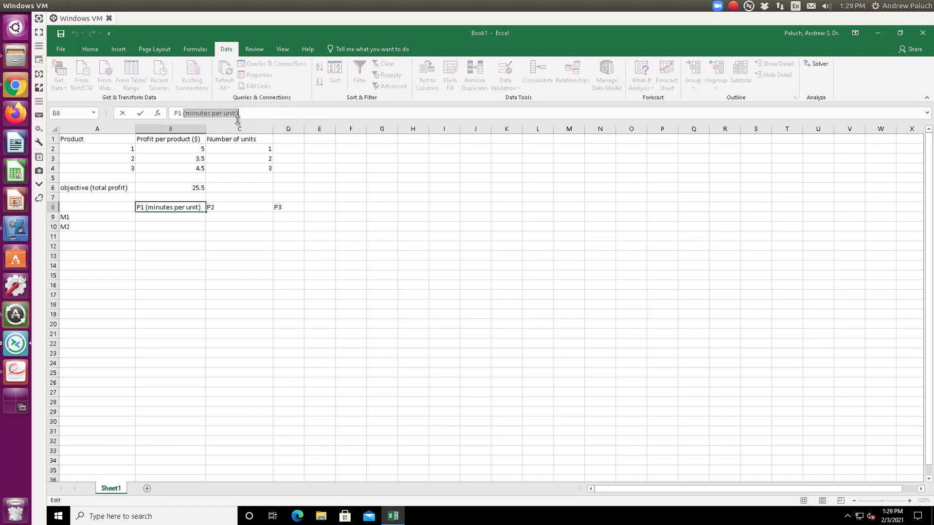
{"action": "left_click", "coordinate": [240, 207]}
{"action": "left_click", "coordinate": [214, 113]}
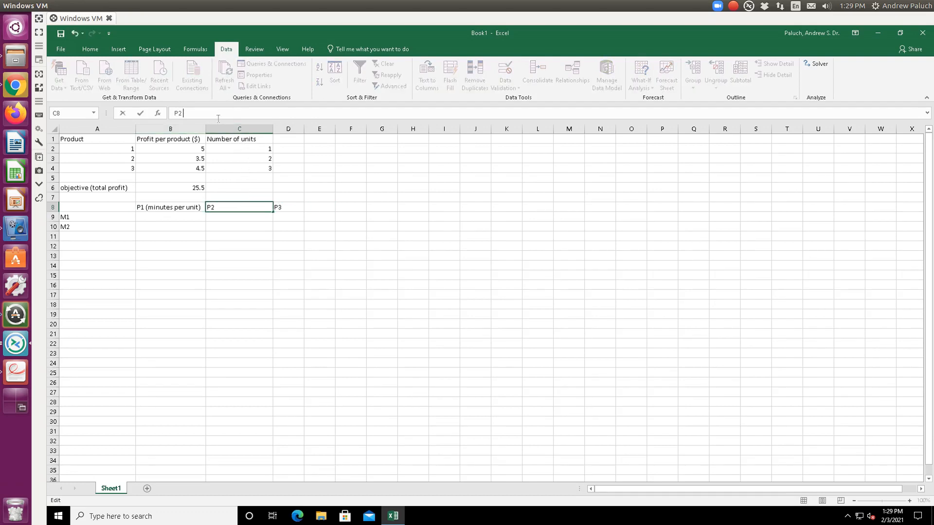
{"action": "key", "text": "ctrl+v"}
{"action": "key", "text": "Tab"}
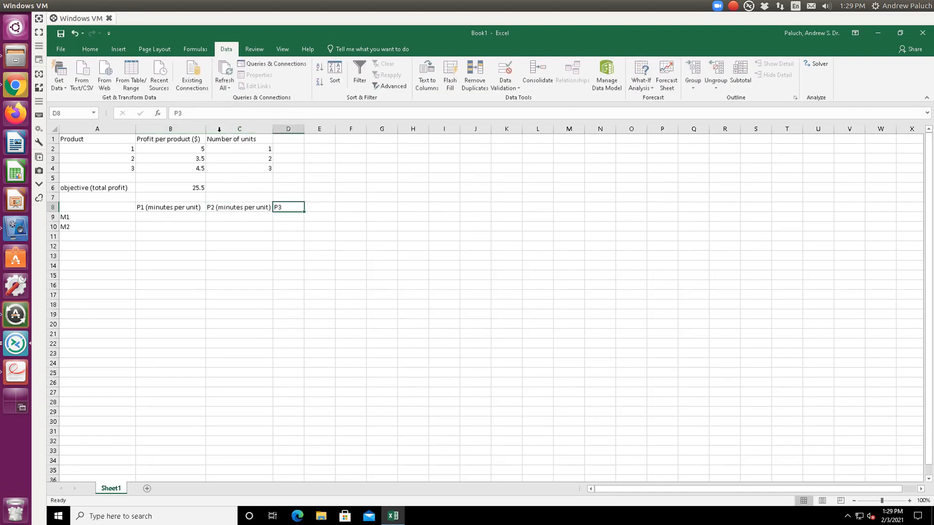
{"action": "key", "text": "ctrl+v"}
{"action": "key", "text": "Return"}
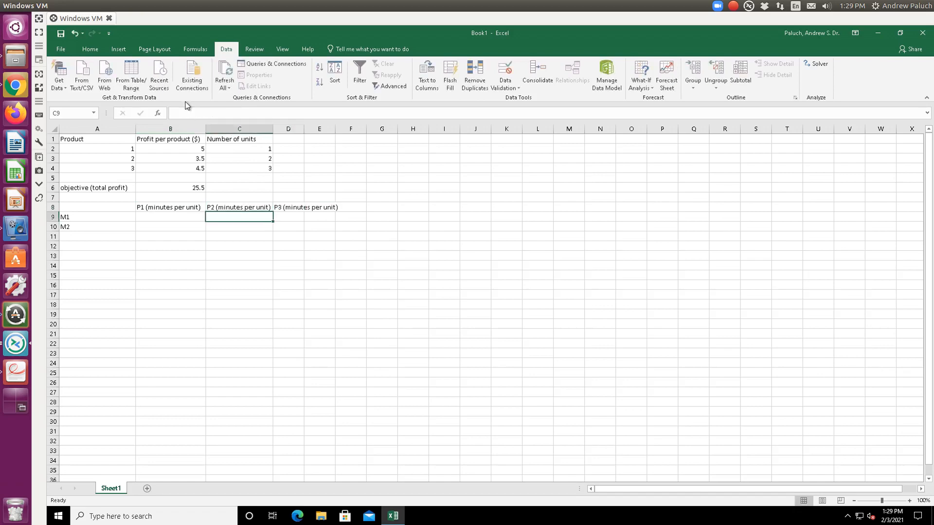
{"action": "double_click", "coordinate": [304, 129]}
{"action": "left_click", "coordinate": [179, 219]}
- Fill M1's machine times 3, 5 and 4 minutes for P1–P3 in row 9
{"action": "key", "text": "ctrl+alt+Left"}
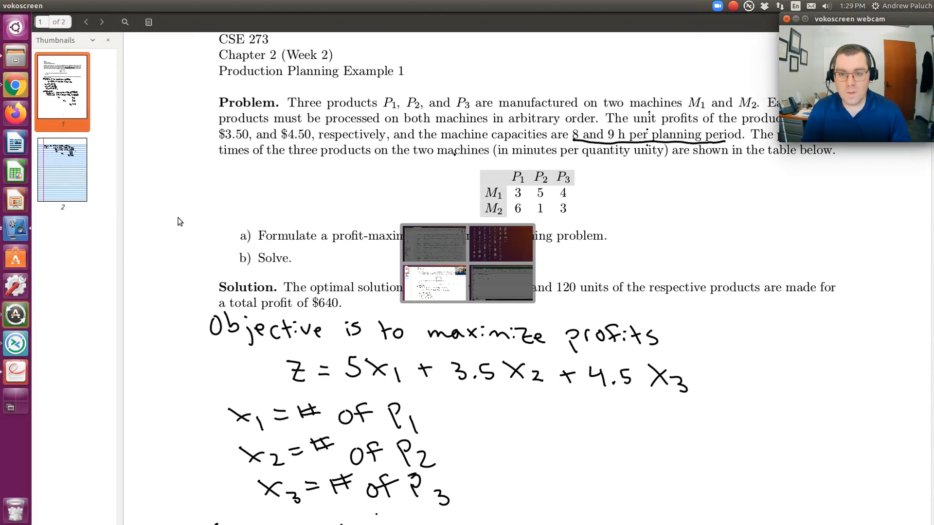
{"action": "key", "text": "ctrl+alt+Right"}
{"action": "type", "text": "3"}
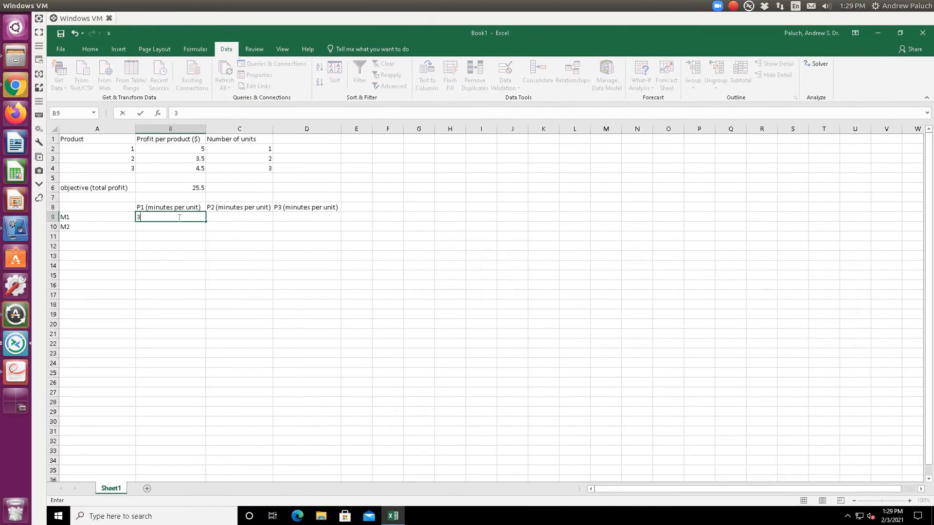
{"action": "key", "text": "Tab"}
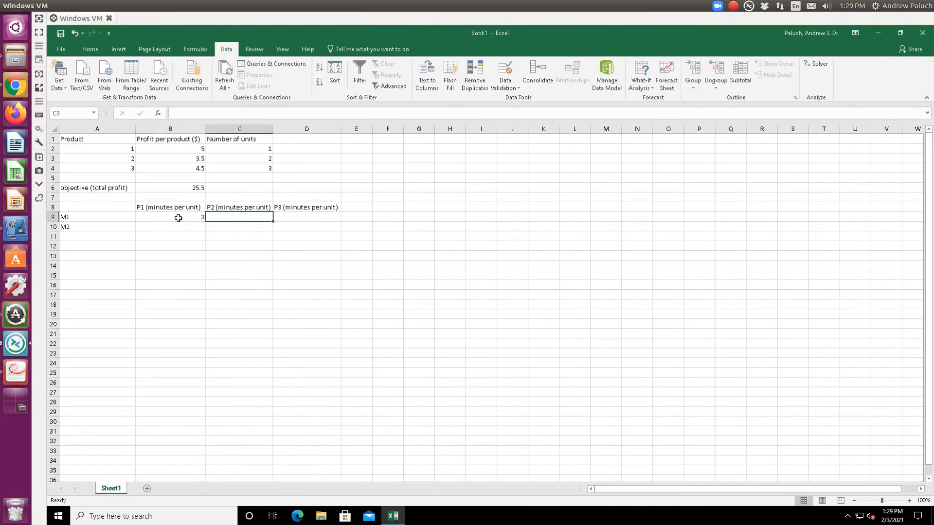
{"action": "type", "text": "5"}
{"action": "key", "text": "Tab"}
{"action": "type", "text": "4"}
{"action": "key", "text": "Return"}
{"action": "key", "text": "Left"}
{"action": "key", "text": "Left"}
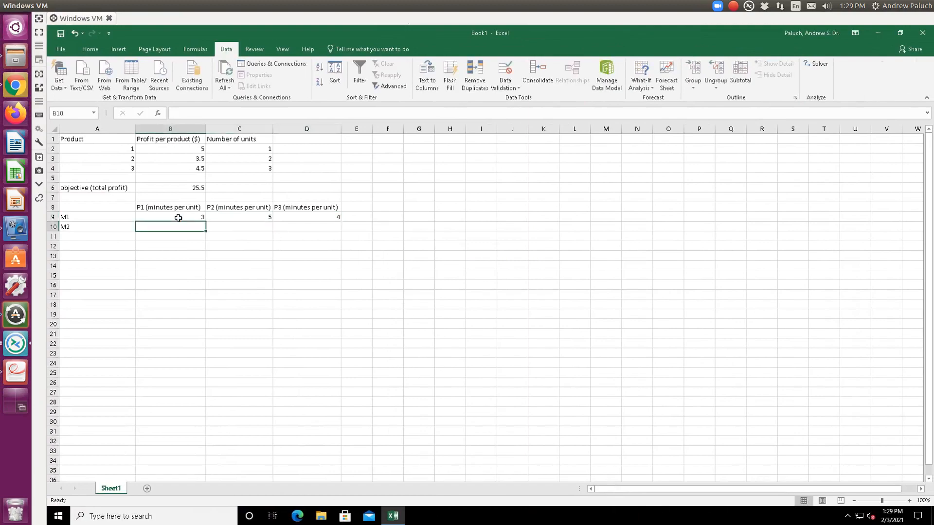
- Fill M2's machine times 6, 1 and 3 minutes for P1–P3 in row 10
{"action": "key", "text": "ctrl+alt+Left"}
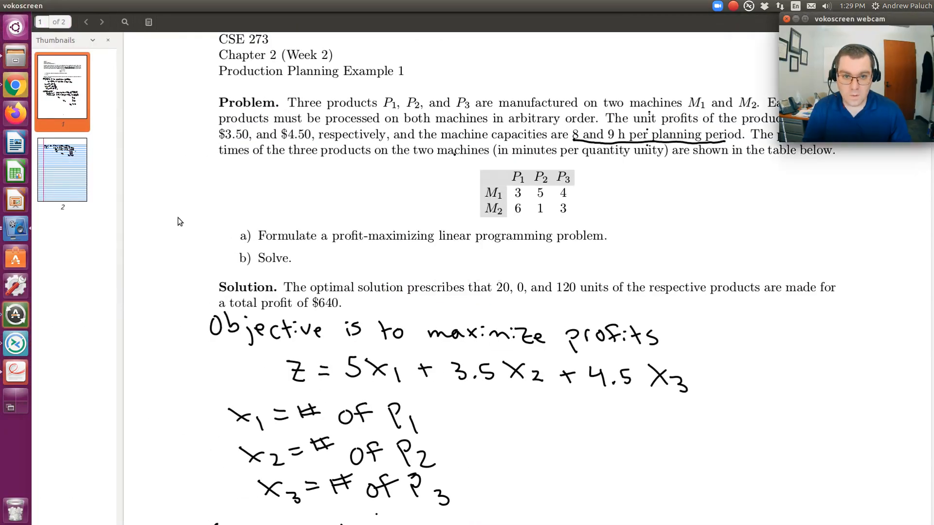
{"action": "key", "text": "ctrl+alt+Right"}
{"action": "type", "text": "6"}
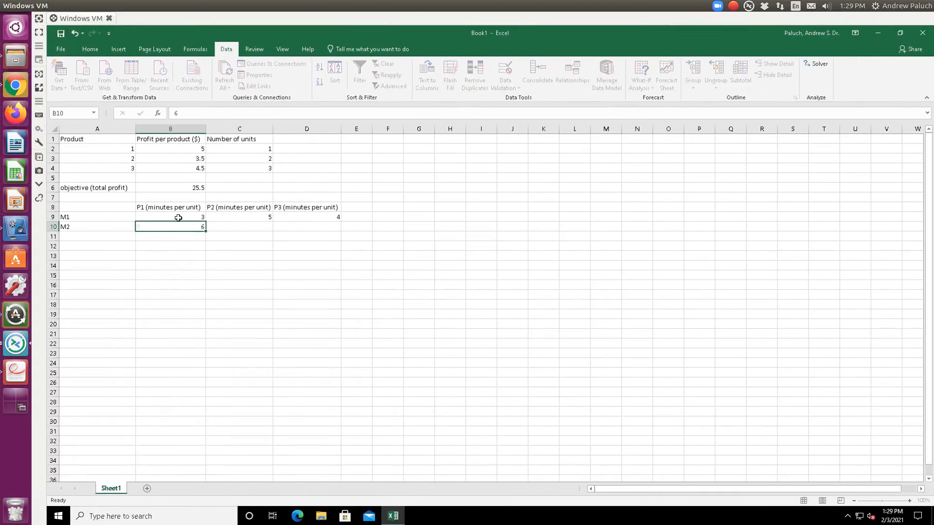
{"action": "key", "text": "Tab"}
{"action": "type", "text": "1"}
{"action": "key", "text": "Tab"}
{"action": "type", "text": "3"}
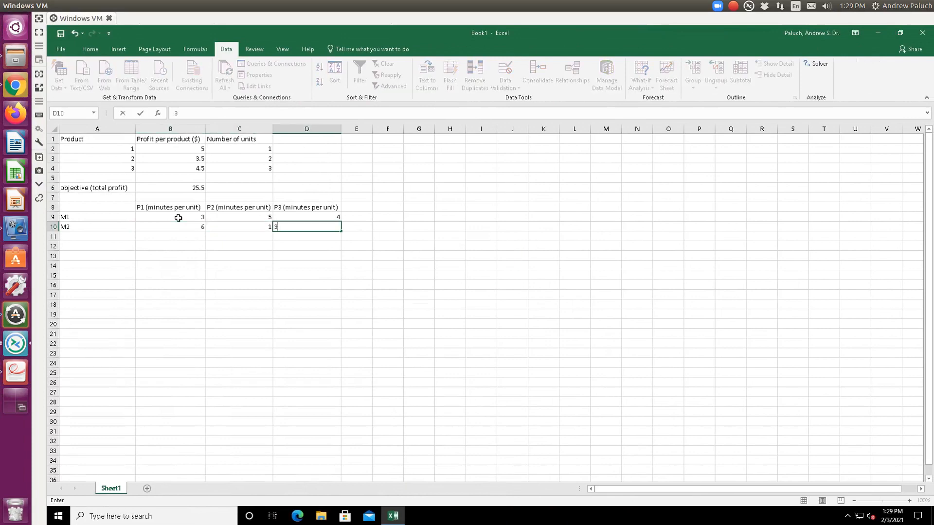
{"action": "key", "text": "Tab"}
{"action": "key", "text": "Up"}
{"action": "key", "text": "Up"}
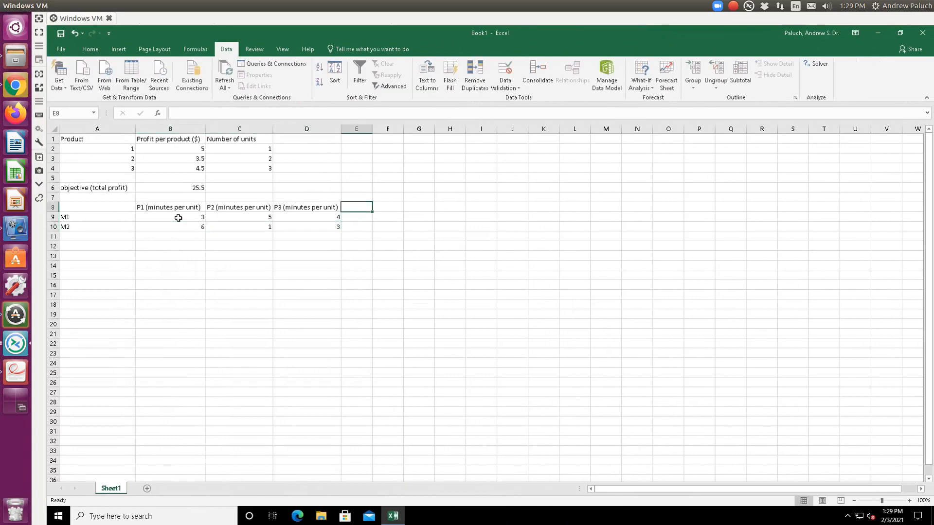
{"action": "type", "text": "Total capacity (hr"}
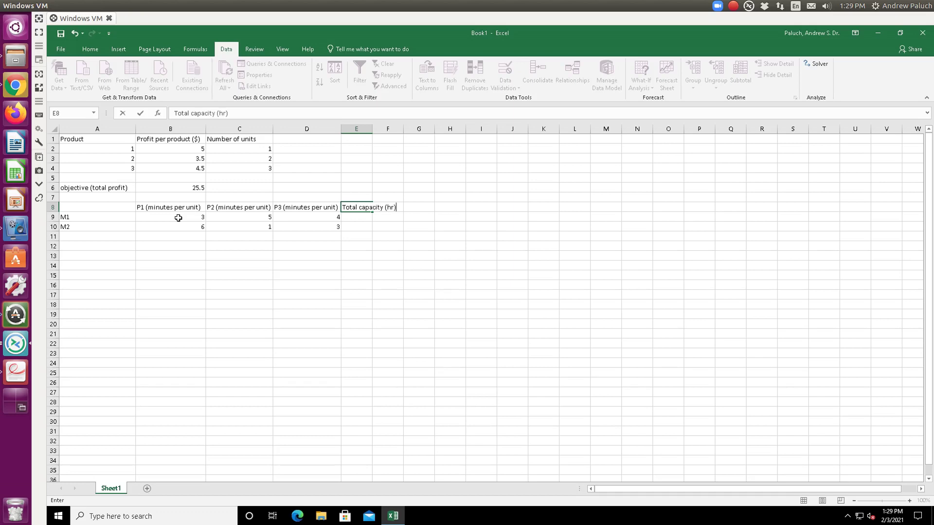
- Add the Total capacity (hr) header in a widened column E, with 8 for M1 and 9 for M2
{"action": "key", "text": "Return"}
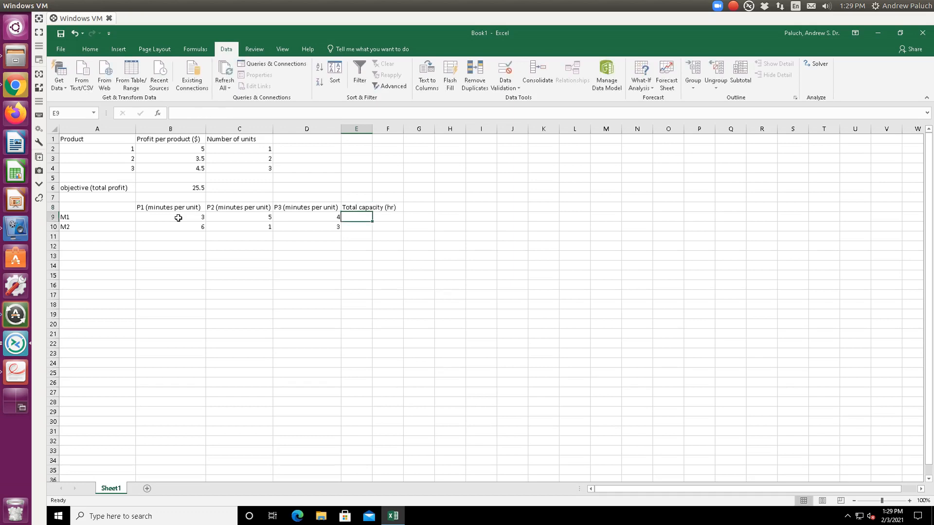
{"action": "left_click_drag", "start_coordinate": [372, 129], "coordinate": [399, 128]}
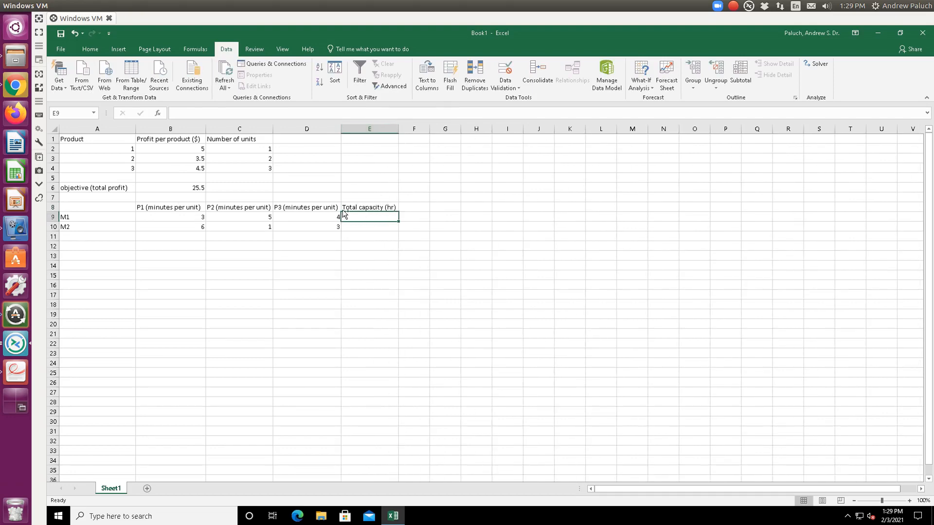
{"action": "key", "text": "alt+Tab"}
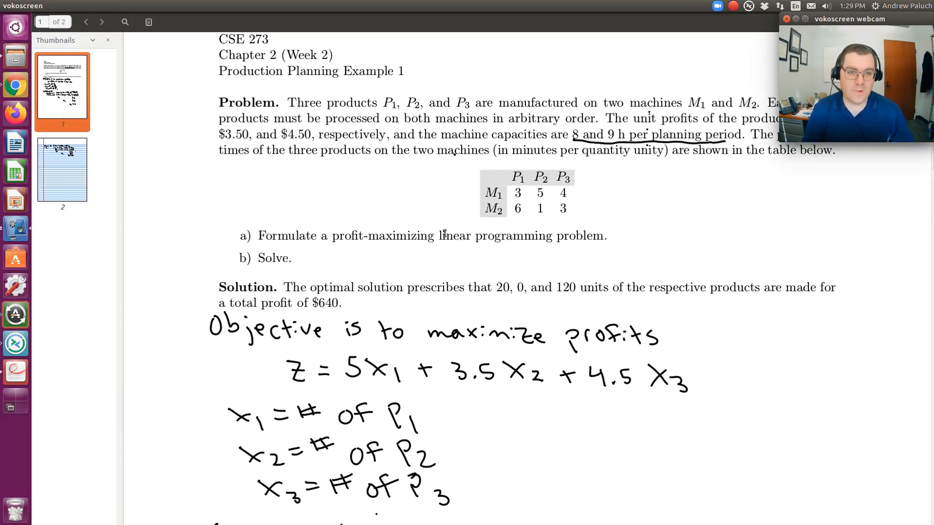
{"action": "key", "text": "alt+Tab"}
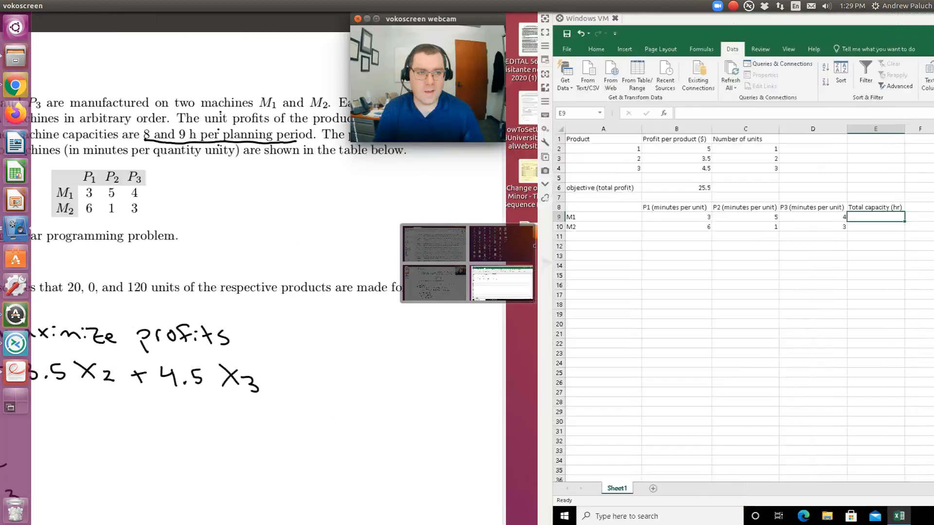
{"action": "type", "text": "8"}
{"action": "key", "text": "Return"}
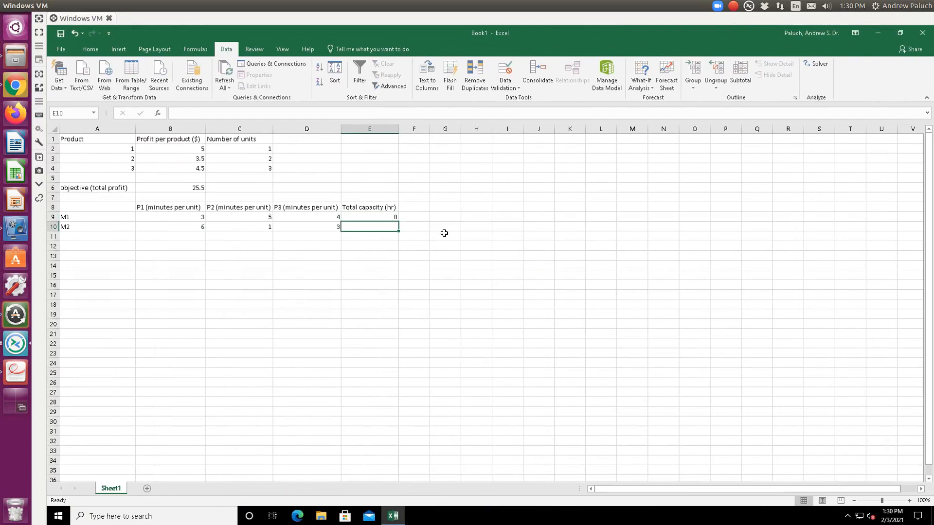
{"action": "type", "text": "9"}
{"action": "key", "text": "Right"}
{"action": "key", "text": "Up"}
{"action": "key", "text": "Up"}
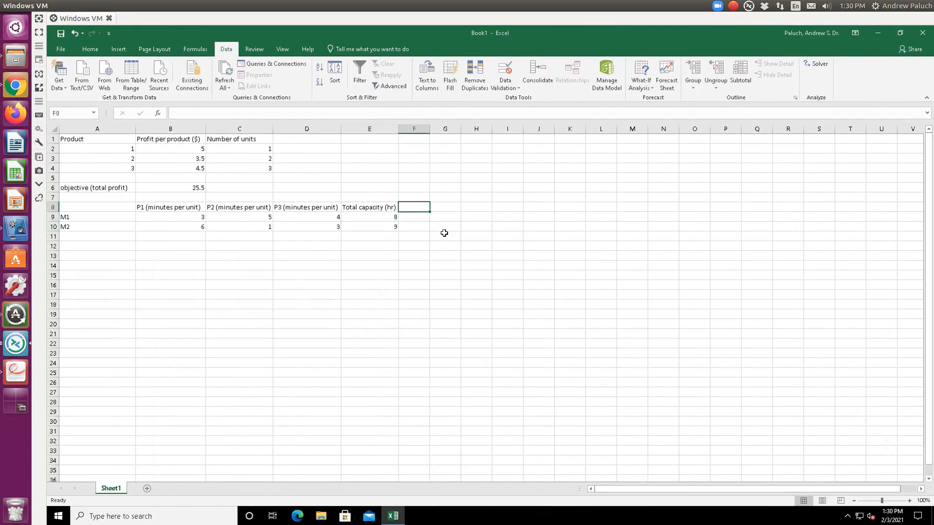
{"action": "type", "text": "Total capacity (minutes"}
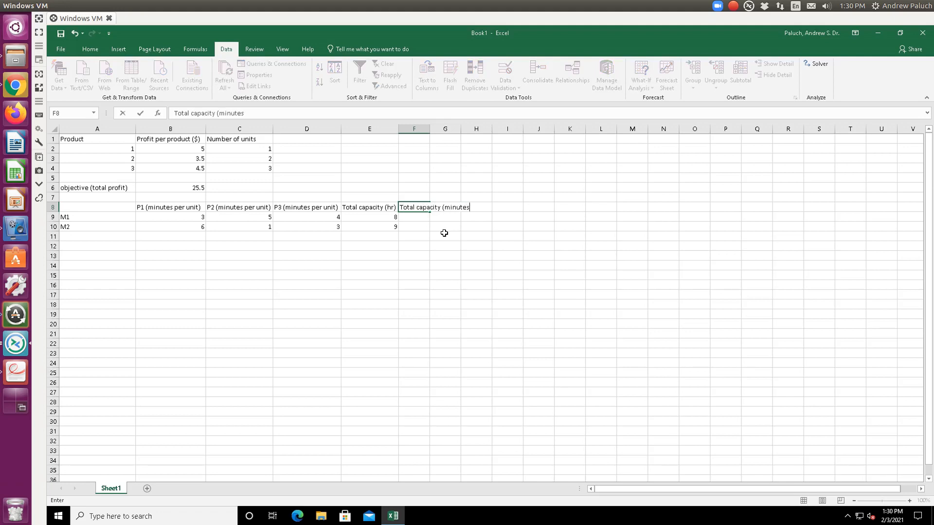
{"action": "type", "text": ")"}
- Add the Total capacity (minutes) column with =E9*60 filled down, giving 480 and 540
{"action": "key", "text": "Return"}
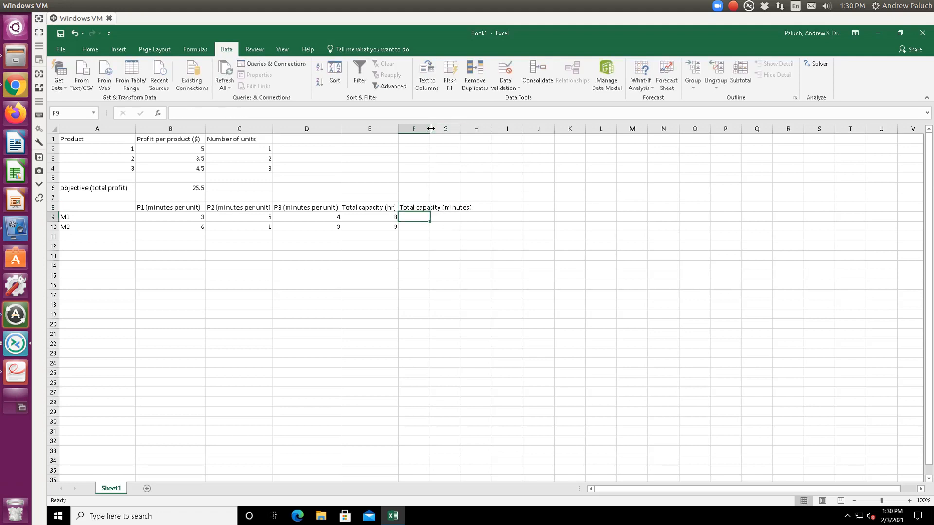
{"action": "double_click", "coordinate": [430, 129]}
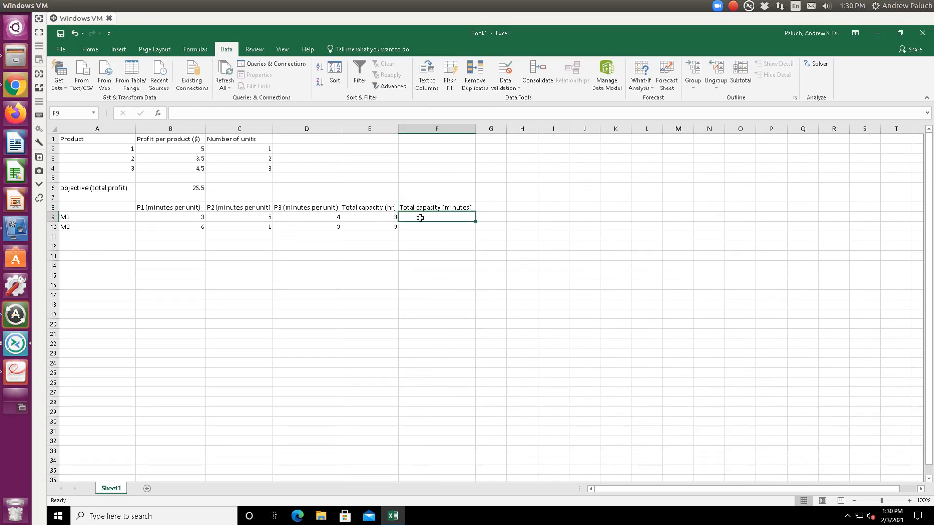
{"action": "type", "text": "="}
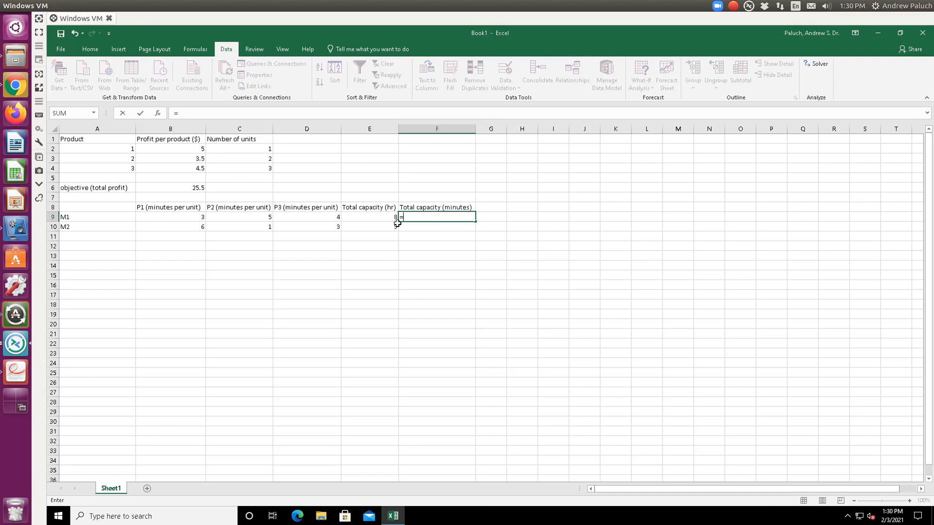
{"action": "left_click", "coordinate": [397, 224]}
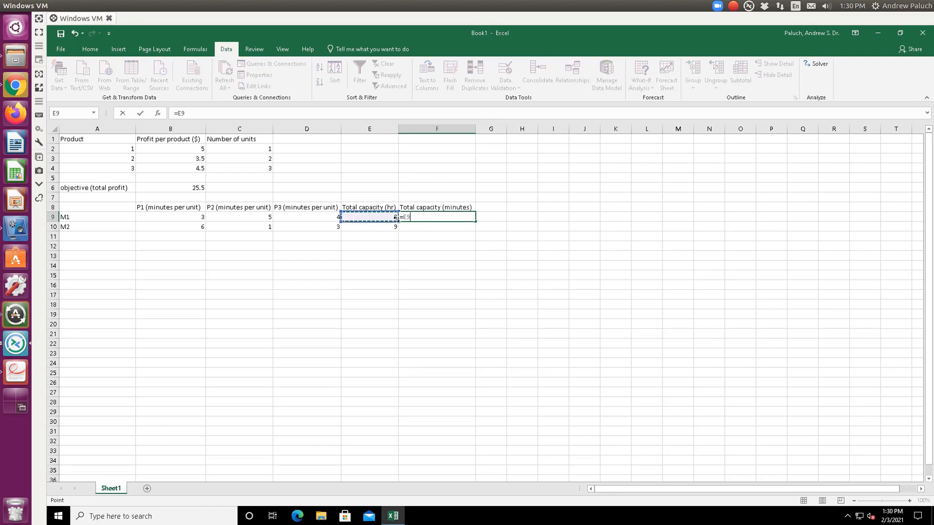
{"action": "type", "text": "*"}
{"action": "key", "text": "Return"}
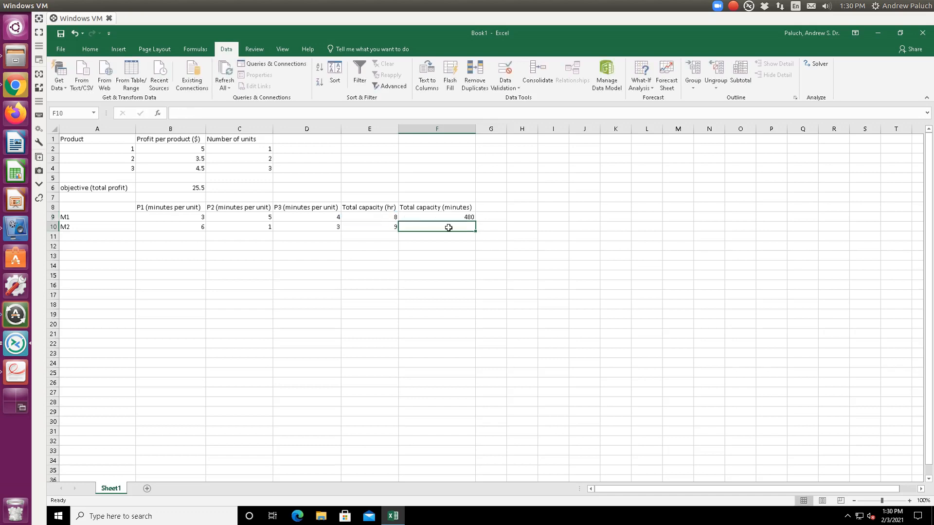
{"action": "left_click", "coordinate": [445, 219]}
{"action": "left_click_drag", "start_coordinate": [476, 223], "coordinate": [475, 228]}
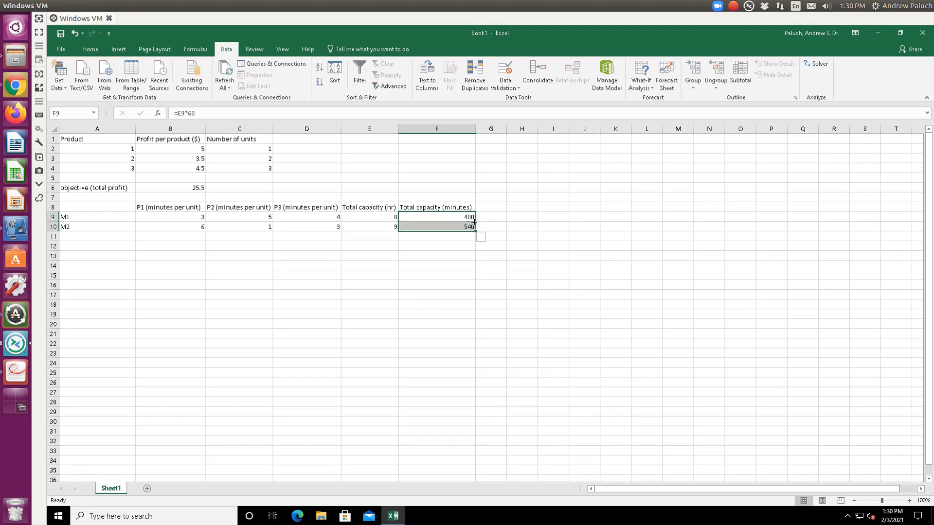
{"action": "left_click", "coordinate": [192, 250]}
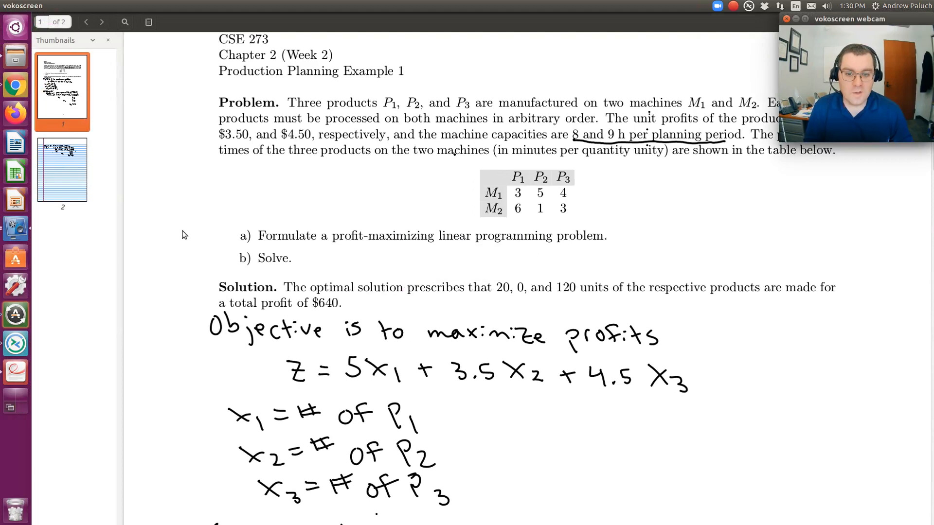
{"action": "scroll", "coordinate": [446, 401], "scroll_direction": "down", "scroll_amount": 6}
{"action": "scroll", "coordinate": [467, 379], "scroll_direction": "down", "scroll_amount": 2}
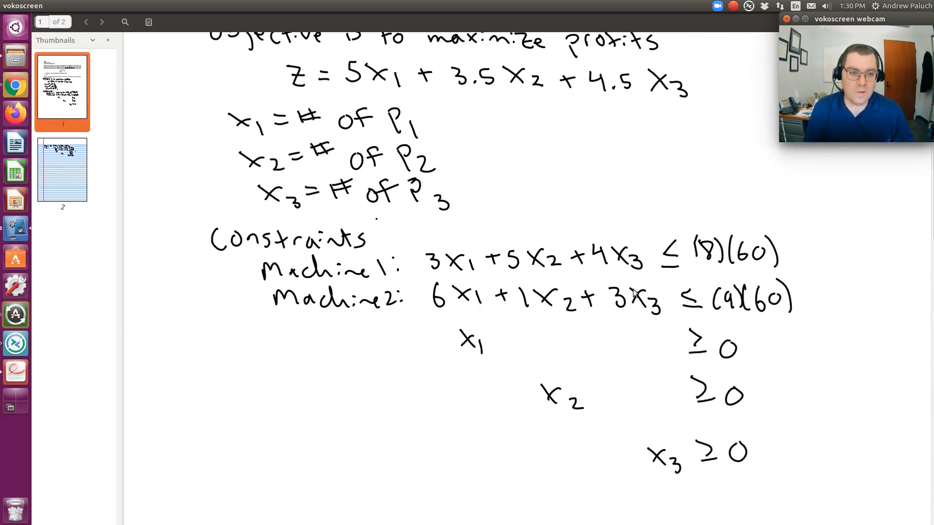
{"action": "scroll", "coordinate": [591, 302], "scroll_direction": "up", "scroll_amount": 3}
{"action": "scroll", "coordinate": [634, 326], "scroll_direction": "down", "scroll_amount": 2}
{"action": "scroll", "coordinate": [634, 326], "scroll_direction": "down", "scroll_amount": 10}
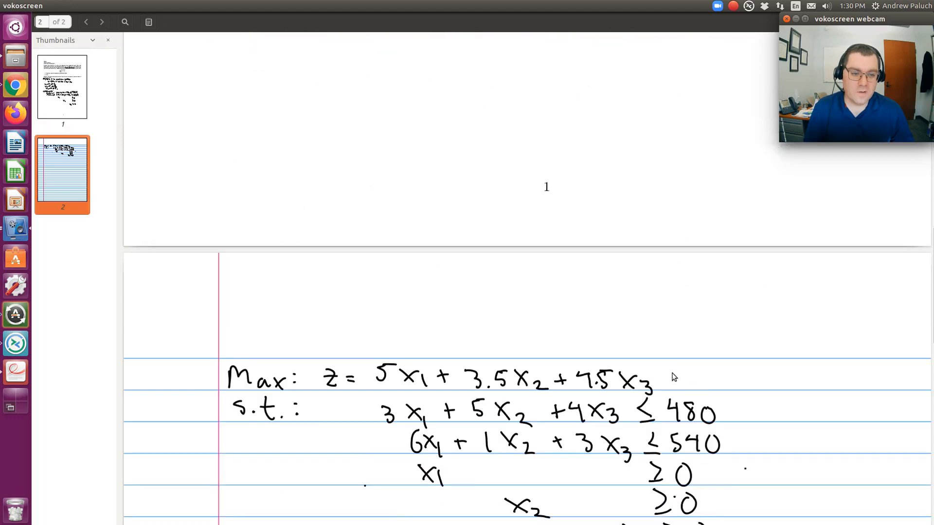
{"action": "scroll", "coordinate": [634, 325], "scroll_direction": "down", "scroll_amount": 3}
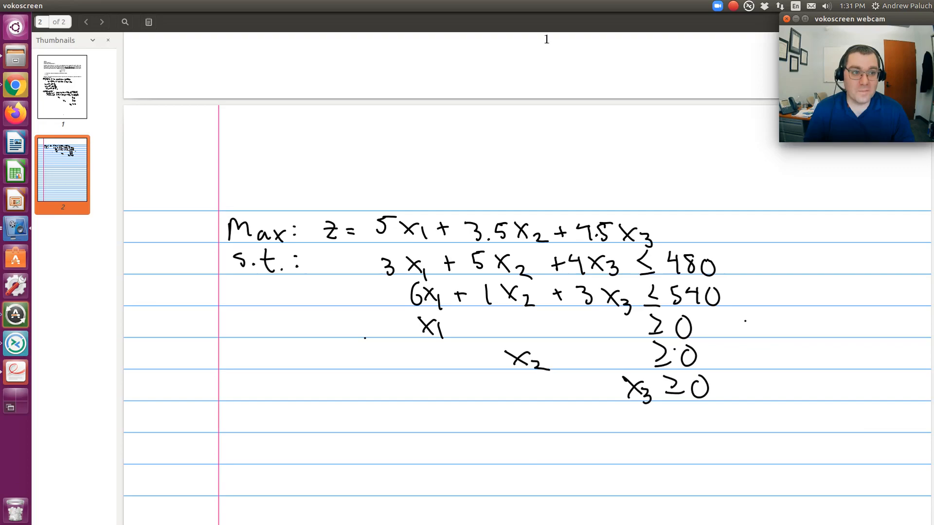
- Switch workspaces back from the Xournal notes to the Excel worksheet
{"action": "key", "text": "ctrl+alt+Up"}
{"action": "key", "text": "ctrl+alt+Down"}
{"action": "key", "text": "ctrl+alt+Right"}
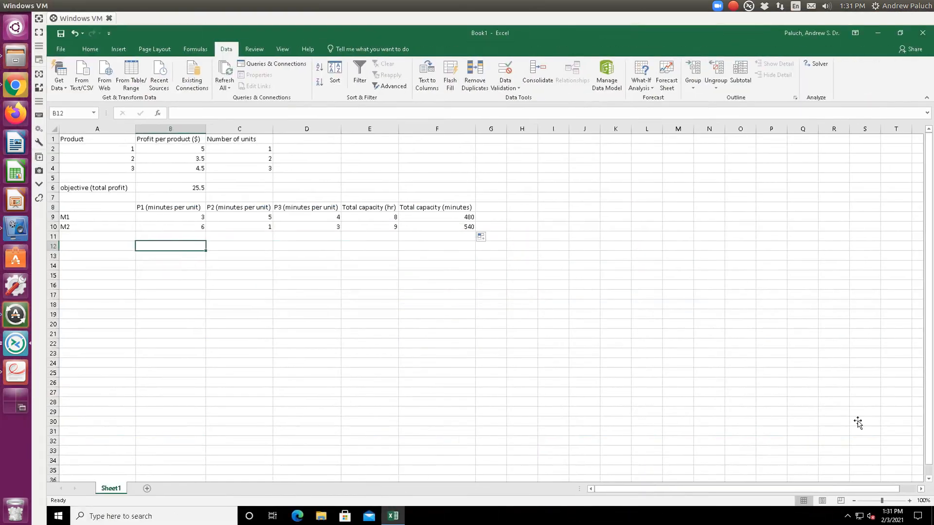
- Label A12 and A13 as Constraint 1 and Constraint 2, abandoning a started formula in B12
{"action": "key", "text": "Left"}
{"action": "type", "text": "Constra"}
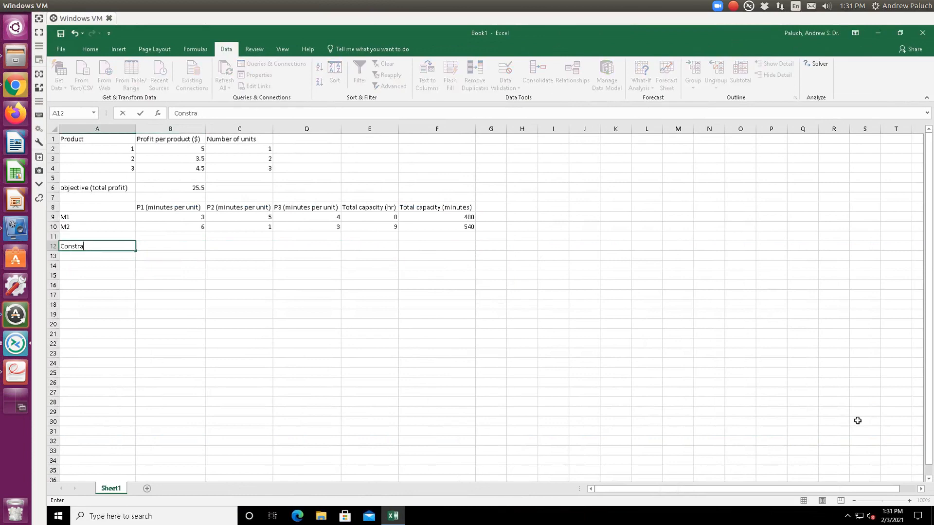
{"action": "type", "text": "tinint 1"}
{"action": "key", "text": "Return"}
{"action": "type", "text": "Consttr"}
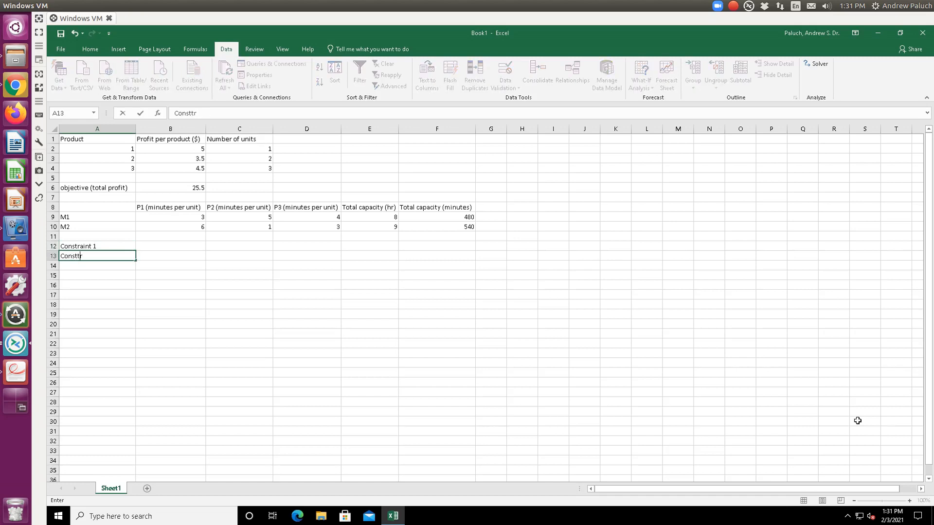
{"action": "key", "text": "BackSpace"}
{"action": "key", "text": "BackSpace"}
{"action": "type", "text": "r"}
{"action": "type", "text": "2"}
{"action": "key", "text": "Tab"}
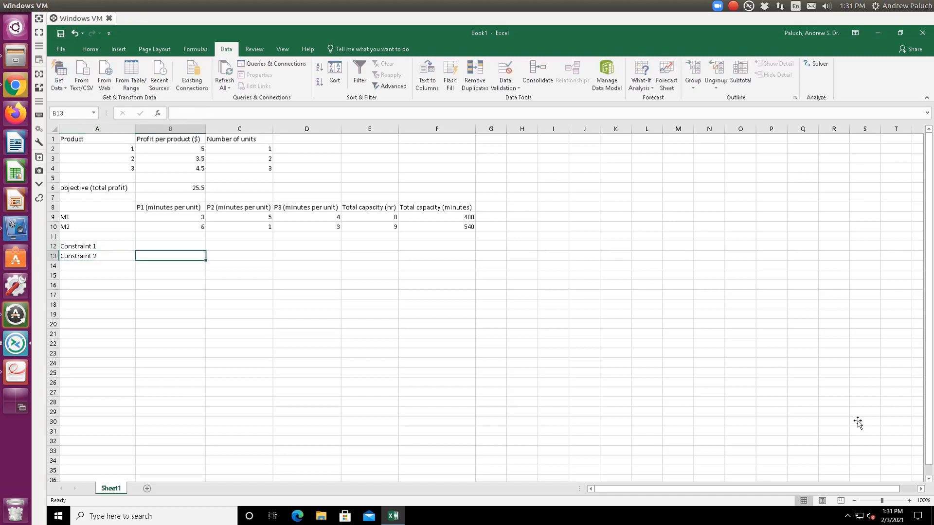
{"action": "key", "text": "Up"}
{"action": "type", "text": "="}
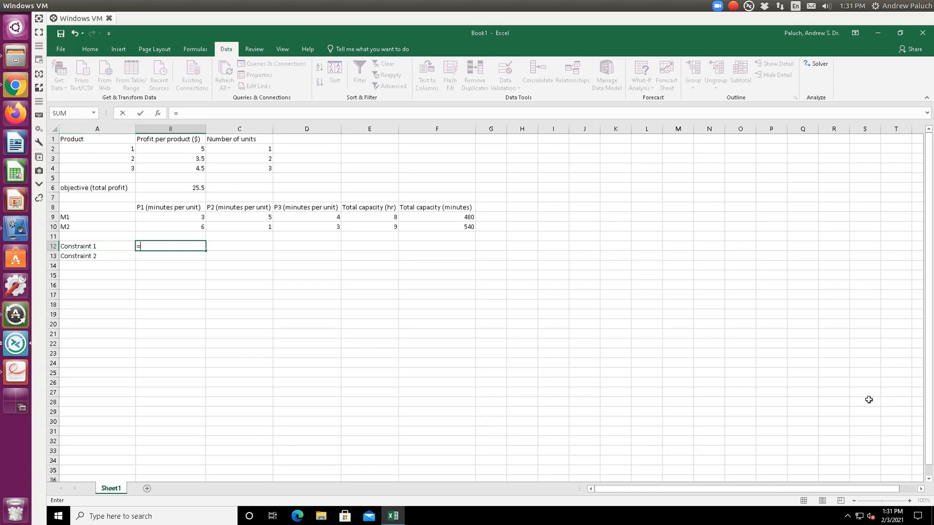
{"action": "left_click", "coordinate": [221, 147]}
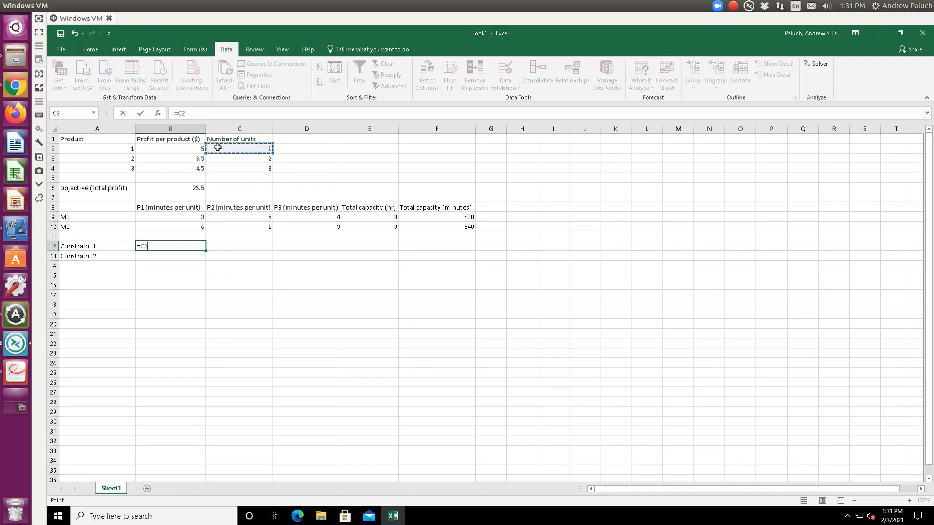
{"action": "key", "text": "Escape"}
- Rename the row labels to ConstraintM1 and Constraint M2
{"action": "left_click", "coordinate": [95, 248]}
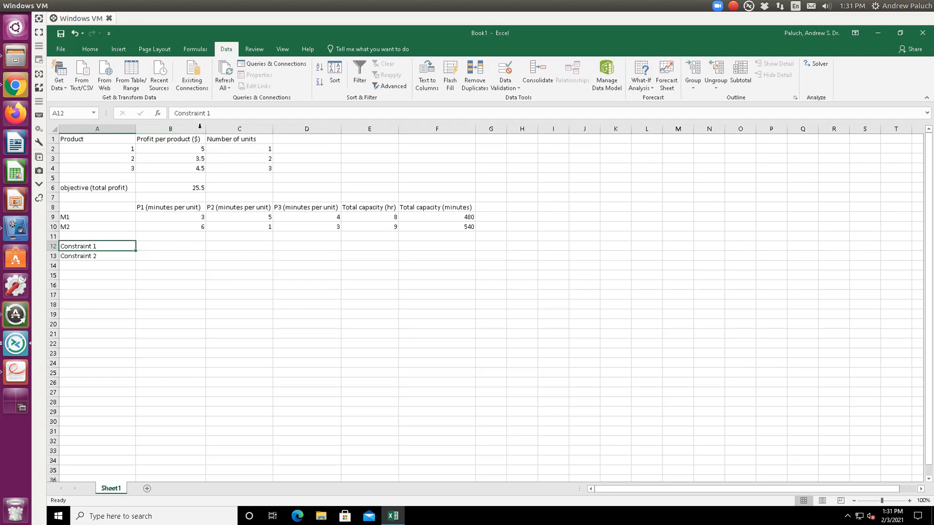
{"action": "double_click", "coordinate": [209, 113]}
{"action": "type", "text": "M"}
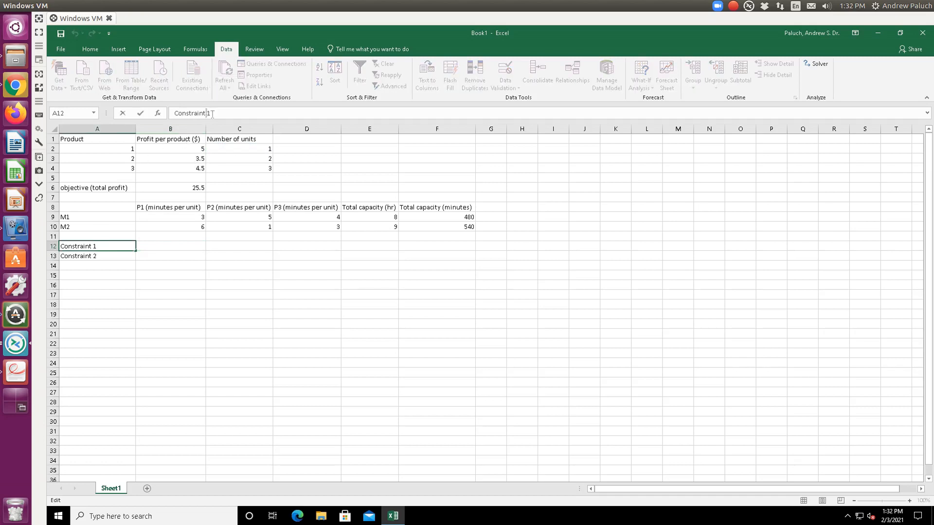
{"action": "key", "text": "Return"}
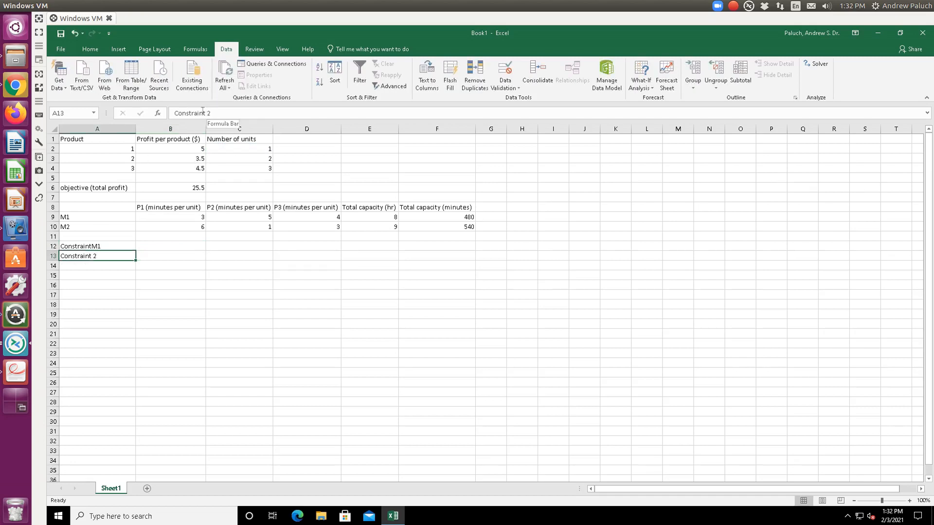
{"action": "left_click", "coordinate": [209, 112]}
{"action": "type", "text": "M"}
{"action": "key", "text": "Tab"}
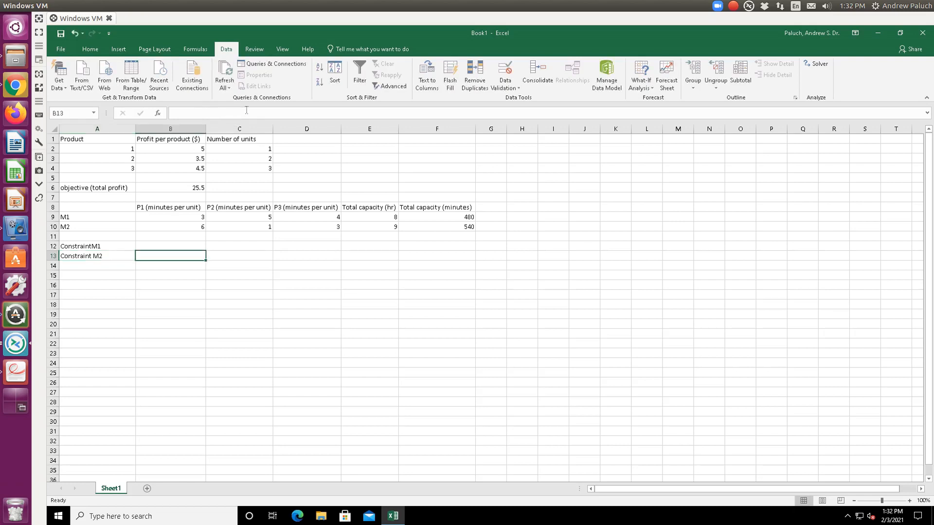
{"action": "key", "text": "Up"}
{"action": "type", "text": "="}
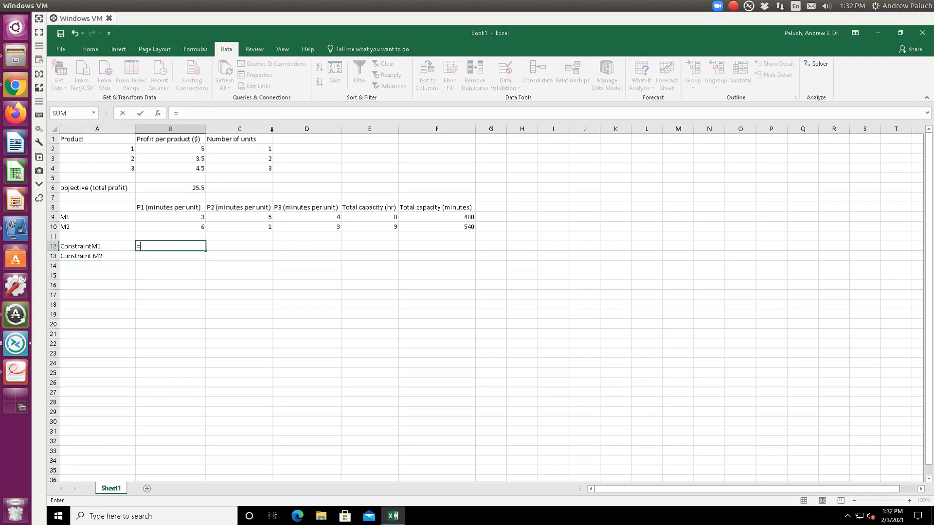
- Enter =C2*B9+C3*C9+C4*D9-F9 in B12 so M1's constraint shows -455
{"action": "left_click", "coordinate": [229, 150]}
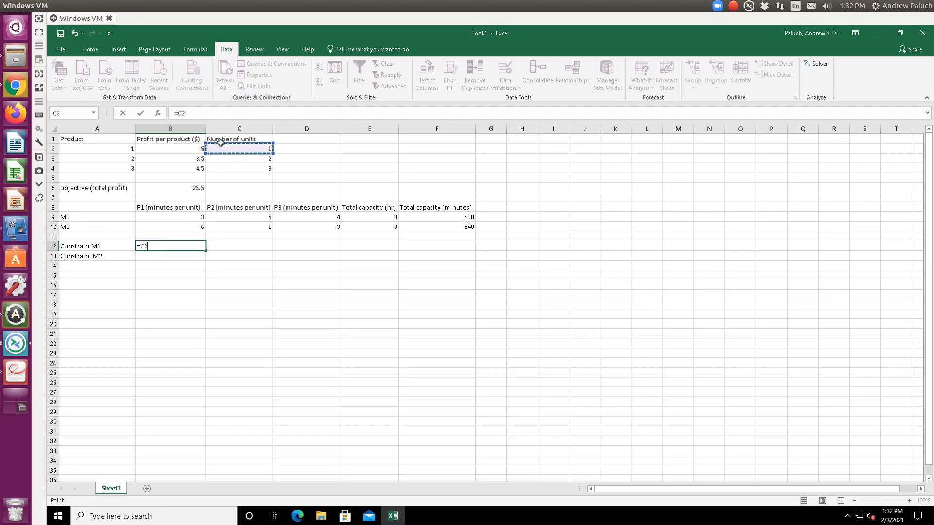
{"action": "left_click", "coordinate": [240, 155]}
{"action": "type", "text": "*"}
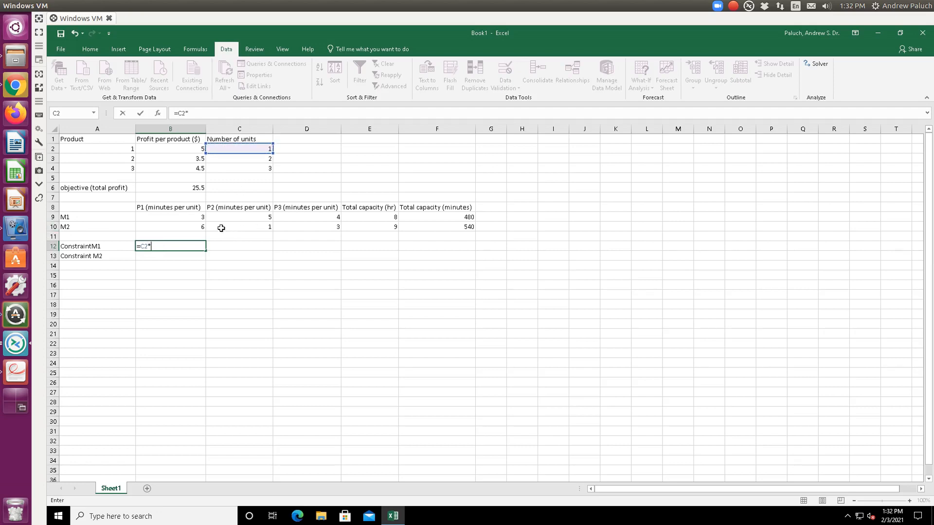
{"action": "left_click", "coordinate": [189, 218]}
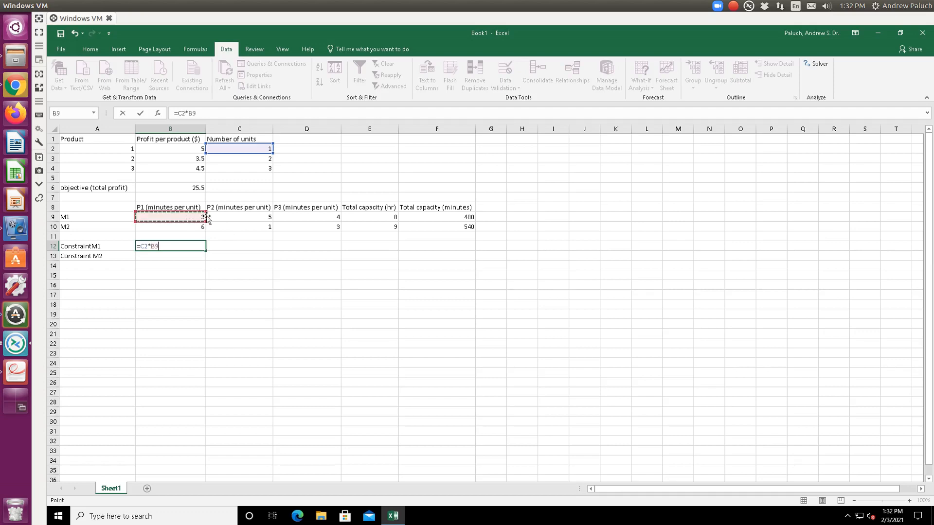
{"action": "type", "text": "+"}
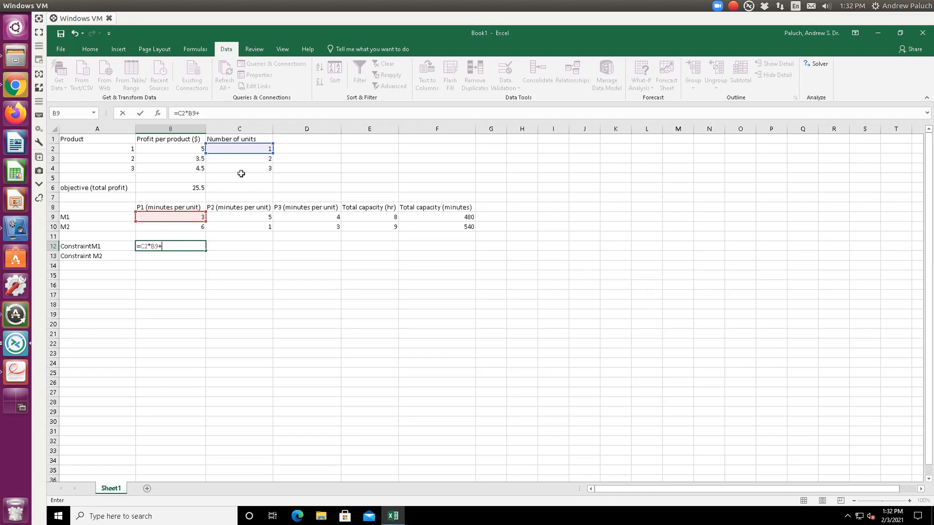
{"action": "left_click", "coordinate": [243, 158]}
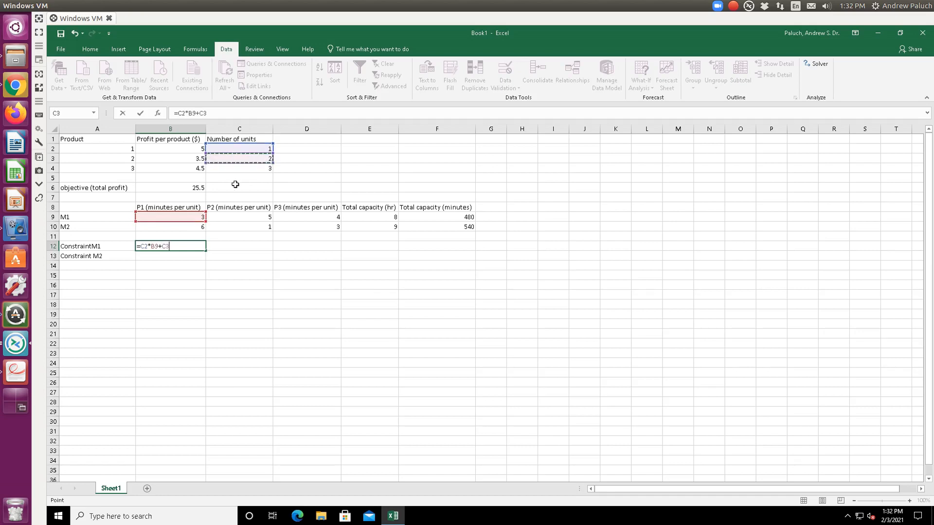
{"action": "type", "text": "*"}
{"action": "left_click", "coordinate": [244, 217]}
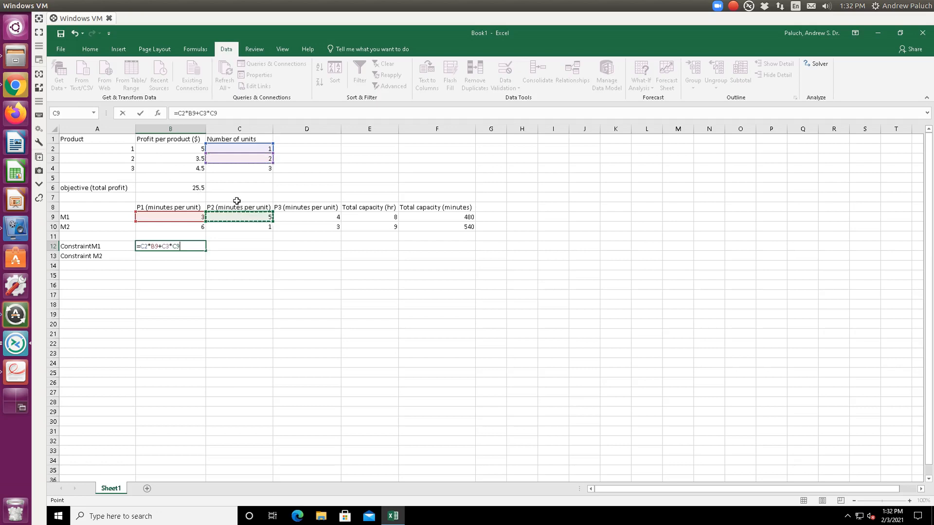
{"action": "type", "text": "+"}
{"action": "left_click", "coordinate": [239, 170]}
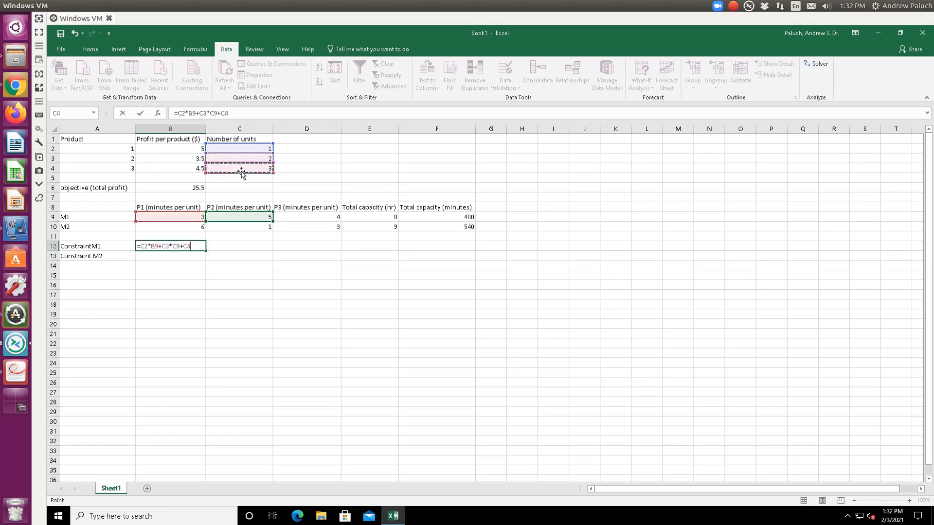
{"action": "type", "text": "*"}
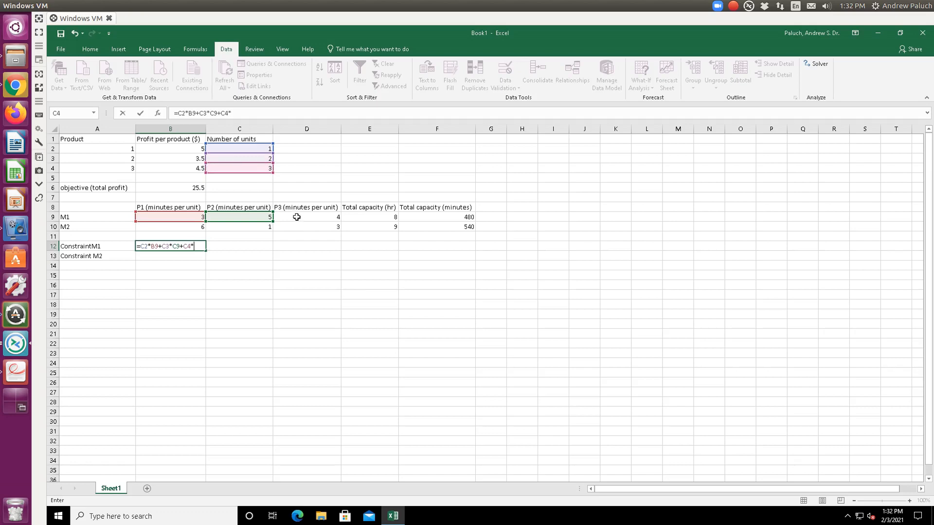
{"action": "left_click", "coordinate": [298, 216]}
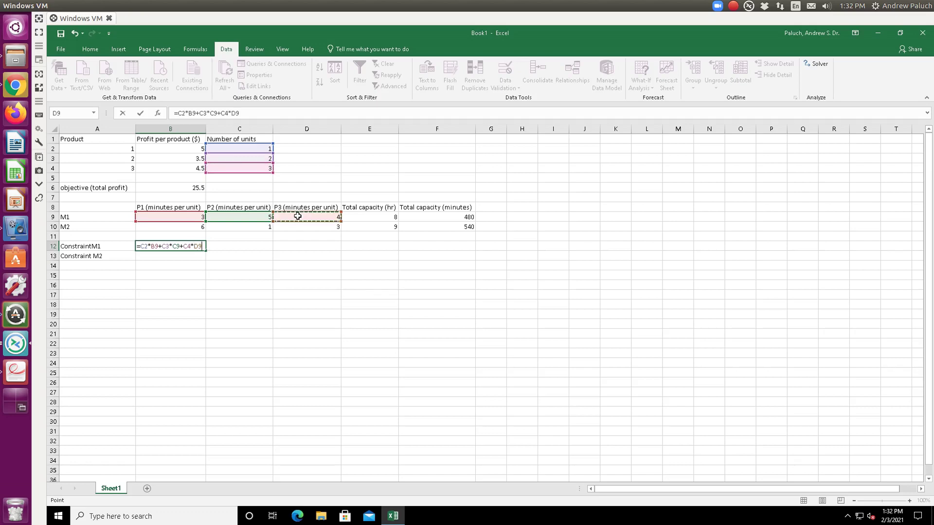
{"action": "left_click", "coordinate": [257, 114]}
{"action": "type", "text": "-F9"}
{"action": "left_click", "coordinate": [443, 217]}
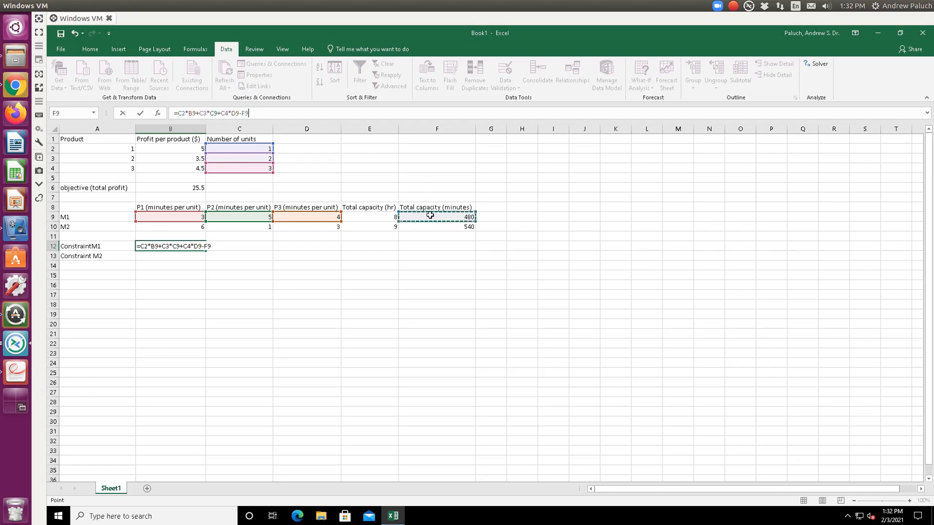
{"action": "key", "text": "Return"}
{"action": "key", "text": "Up"}
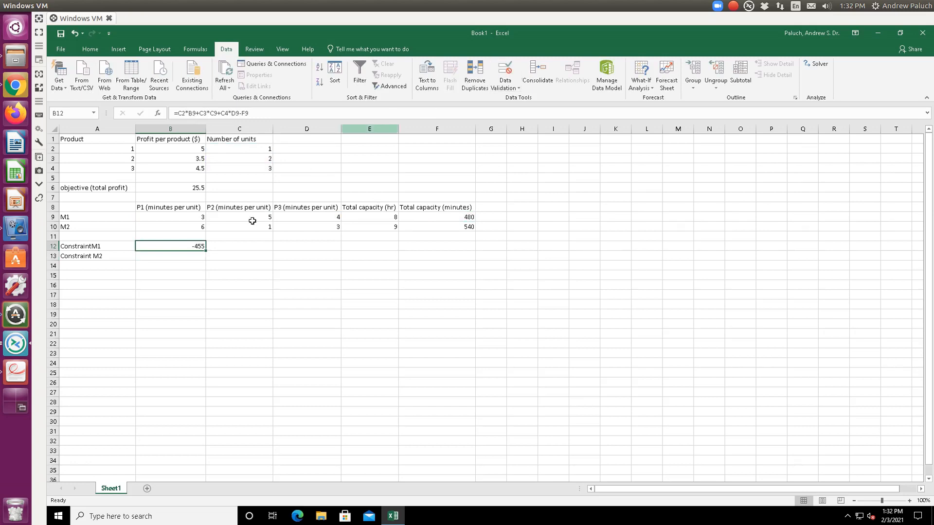
- Enter =C2*B10+C3*C10+C4*D10-F10 in B13 so M2's constraint shows -523
{"action": "left_click", "coordinate": [194, 257]}
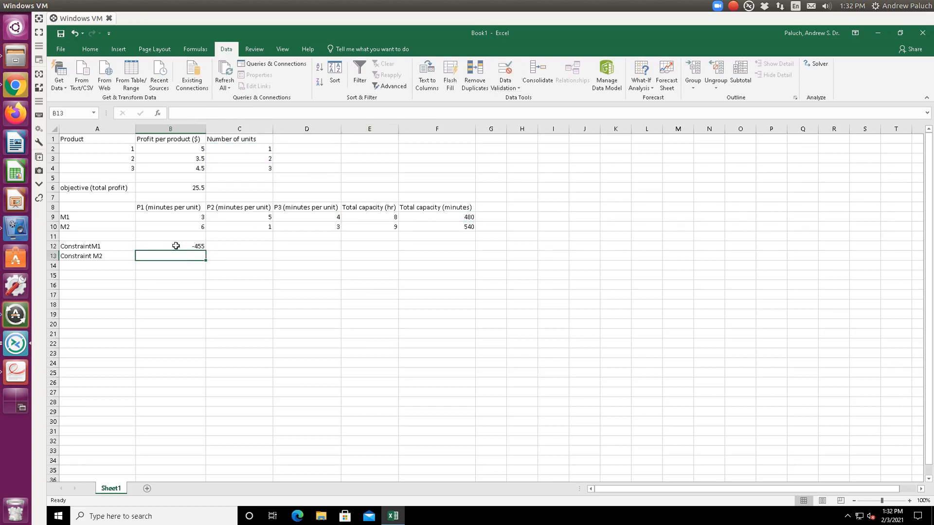
{"action": "type", "text": "="}
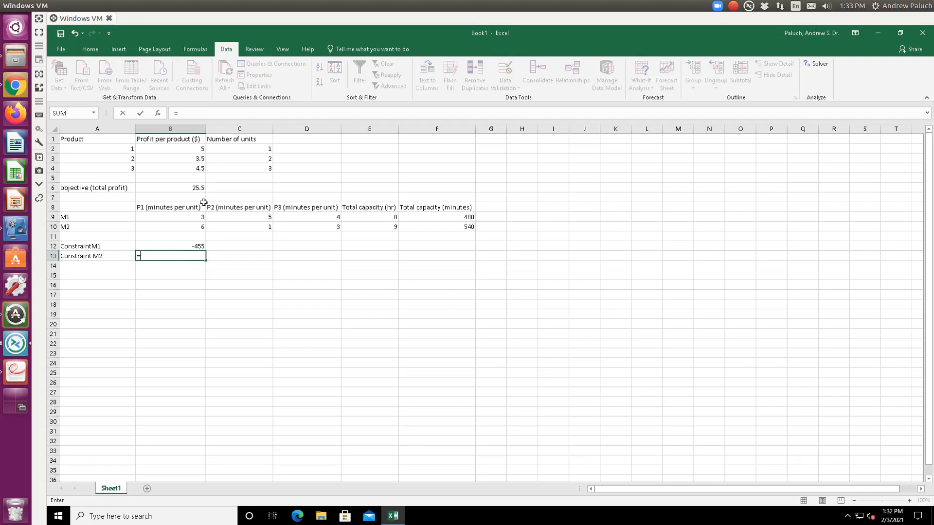
{"action": "left_click", "coordinate": [252, 150]}
{"action": "type", "text": "*"}
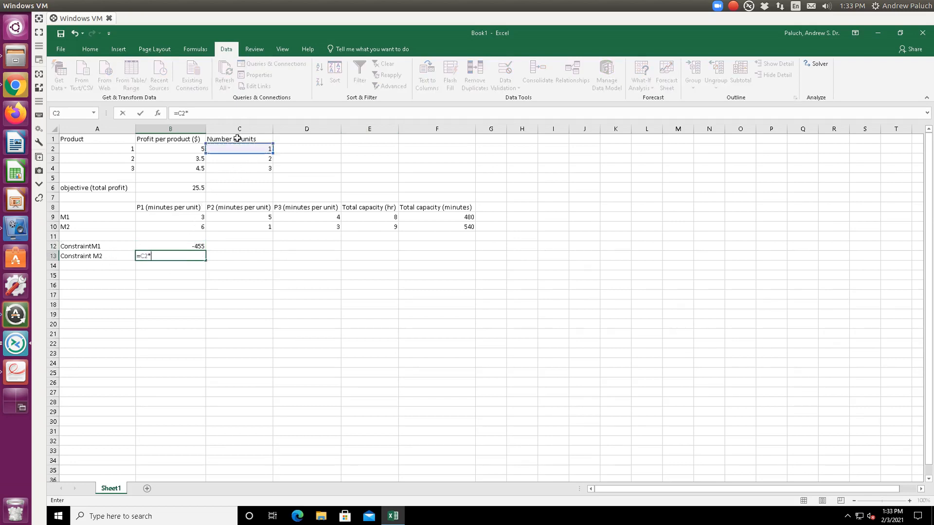
{"action": "left_click", "coordinate": [197, 225]}
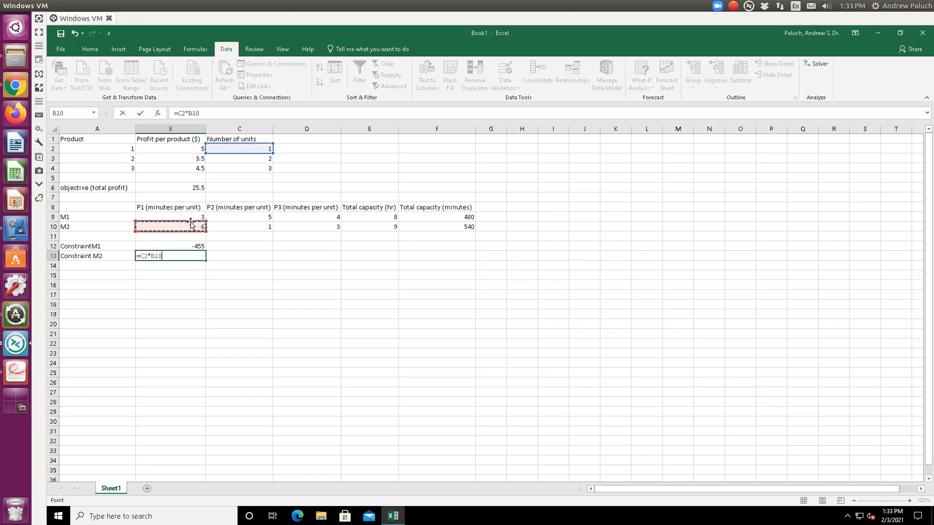
{"action": "left_click", "coordinate": [237, 159]}
{"action": "type", "text": "*"}
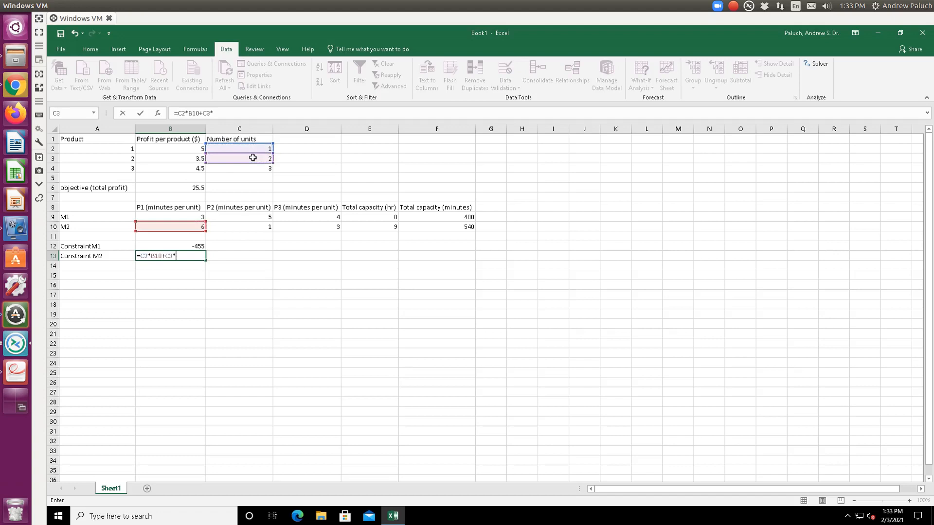
{"action": "left_click", "coordinate": [262, 225]}
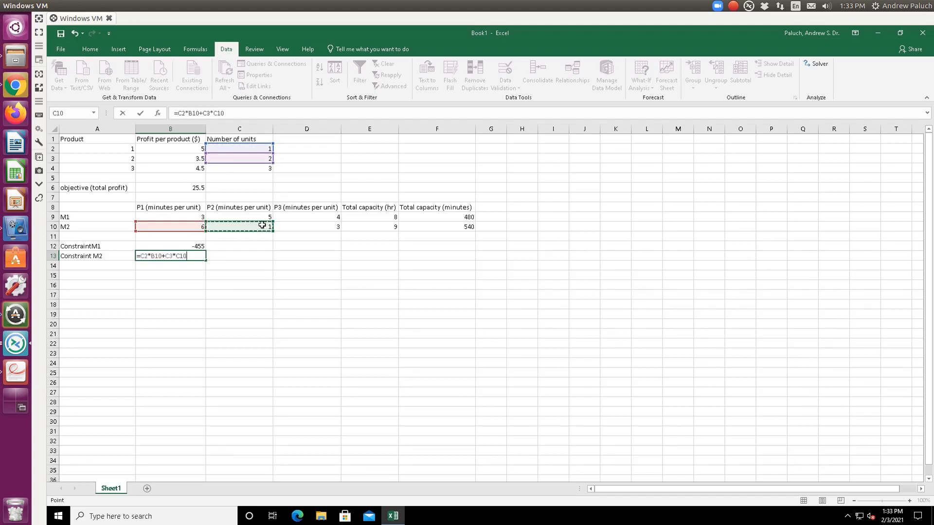
{"action": "type", "text": "+"}
{"action": "left_click", "coordinate": [253, 169]}
{"action": "type", "text": "*"}
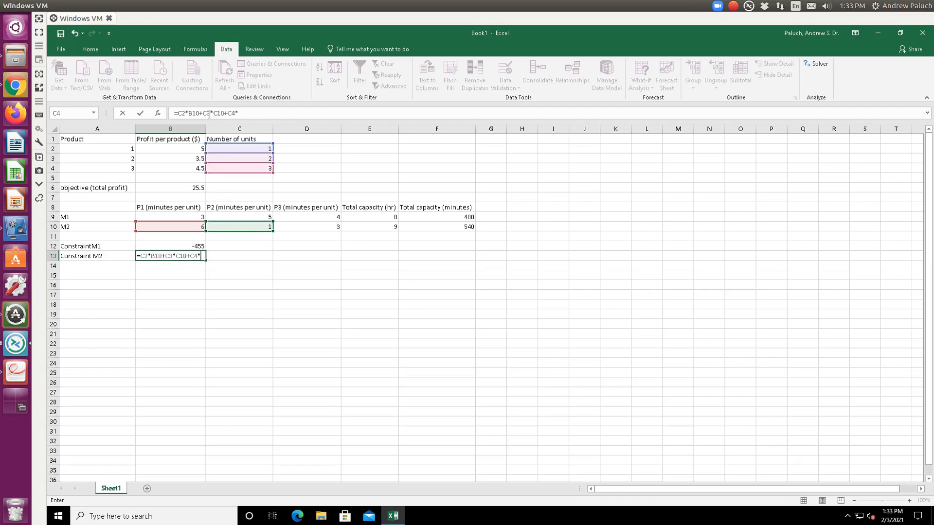
{"action": "left_click", "coordinate": [334, 230]}
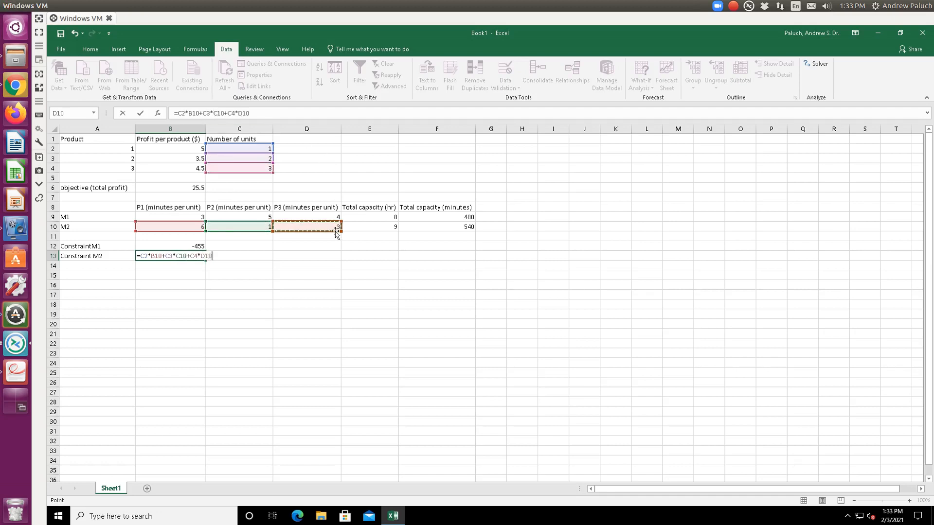
{"action": "type", "text": "-"}
{"action": "left_click", "coordinate": [427, 234]}
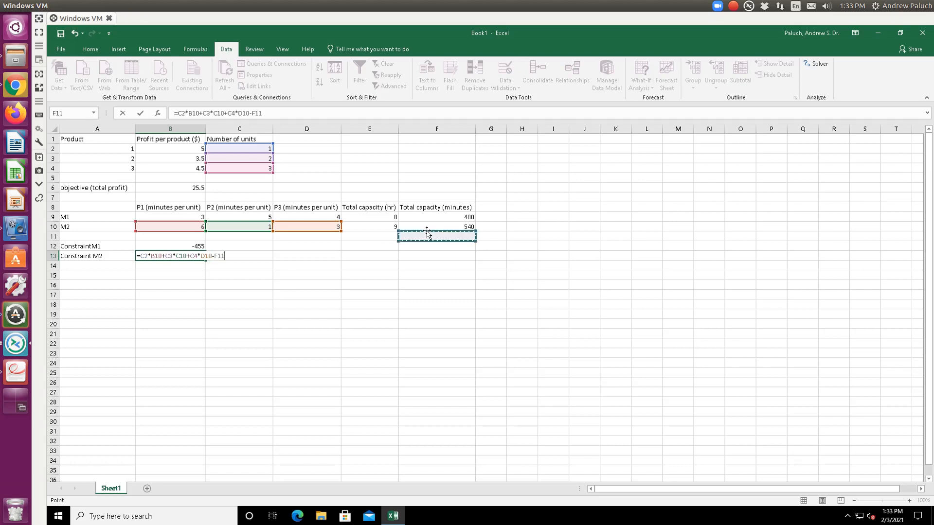
{"action": "left_click", "coordinate": [426, 227]}
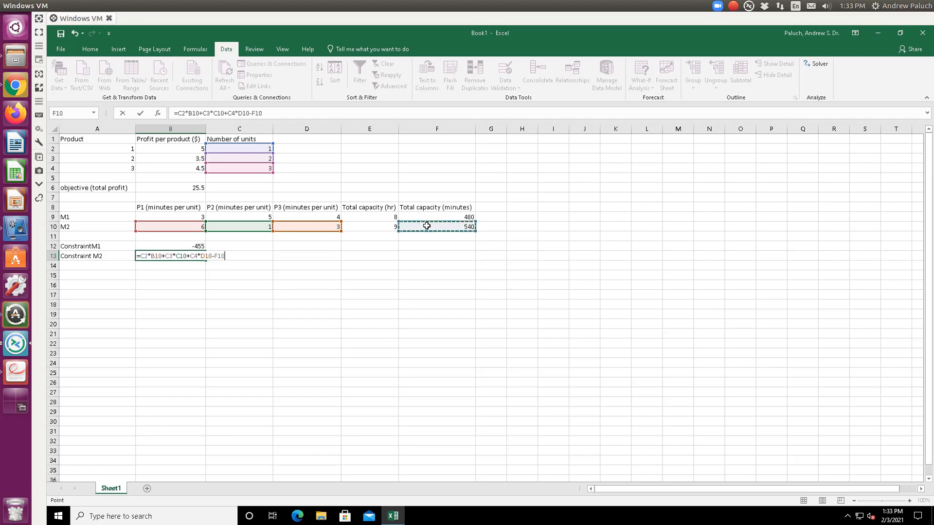
{"action": "key", "text": "Return"}
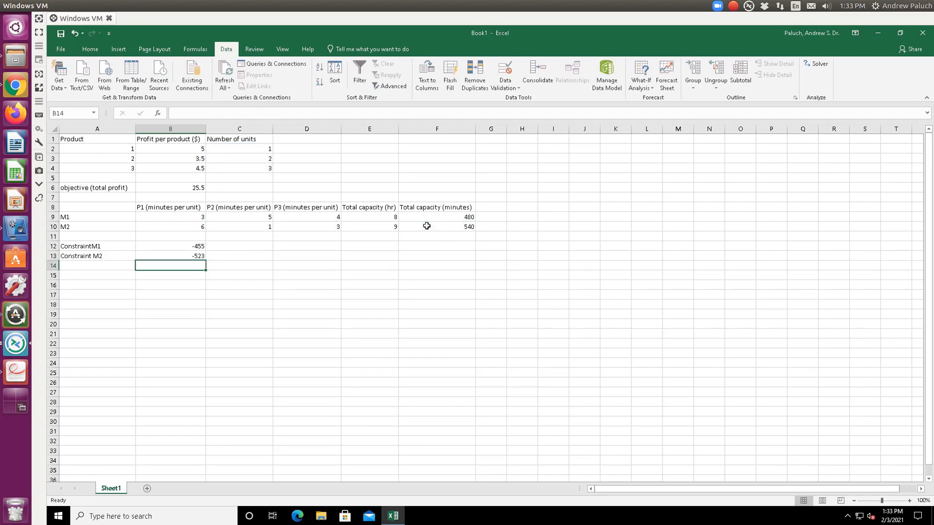
- Correct the A12 label to 'Constraint M1' and select the total profit cell B6
{"action": "key", "text": "Left"}
{"action": "key", "text": "Right"}
{"action": "key", "text": "Right"}
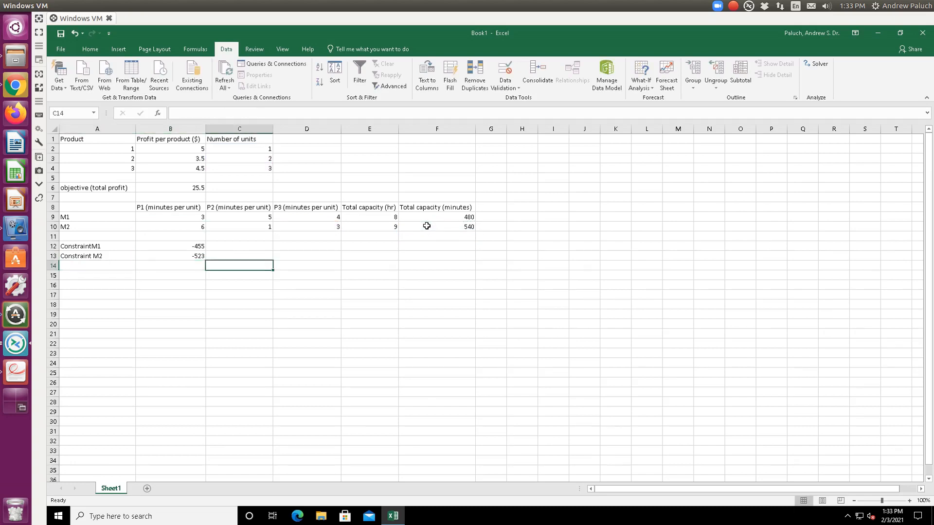
{"action": "key", "text": "Up"}
{"action": "key", "text": "Up"}
{"action": "key", "text": "Up"}
{"action": "key", "text": "Up"}
{"action": "key", "text": "Up"}
{"action": "key", "text": "Up"}
{"action": "key", "text": "Up"}
{"action": "key", "text": "Up"}
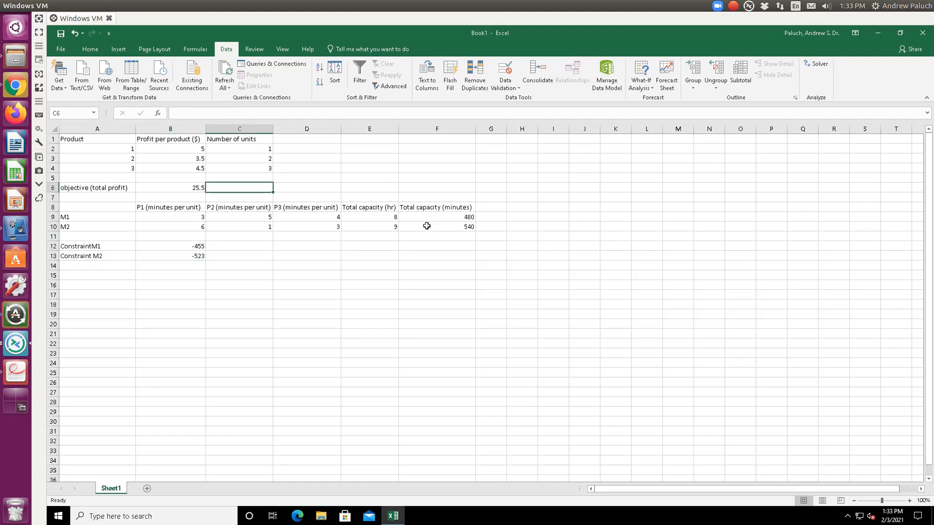
{"action": "key", "text": "Down"}
{"action": "key", "text": "Down"}
{"action": "key", "text": "Down"}
{"action": "key", "text": "Down"}
{"action": "key", "text": "Down"}
{"action": "key", "text": "Left"}
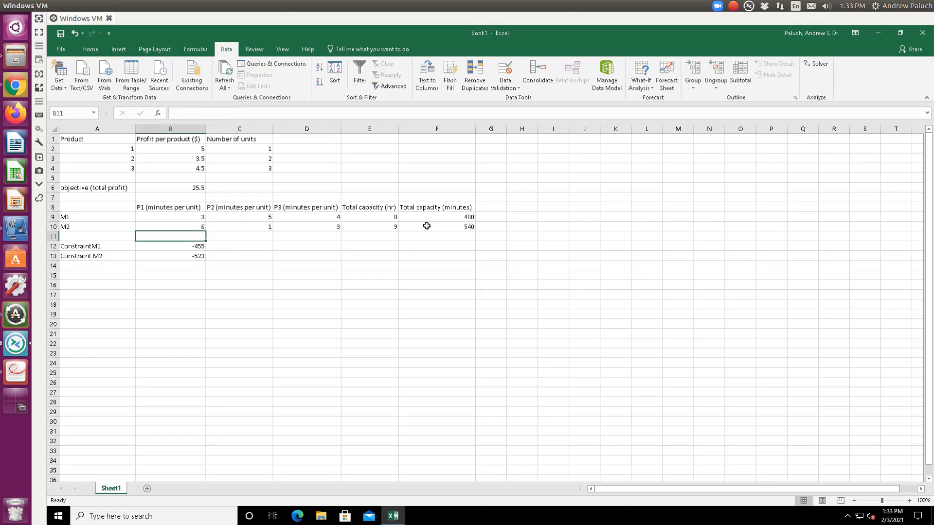
{"action": "key", "text": "Left"}
{"action": "key", "text": "Down"}
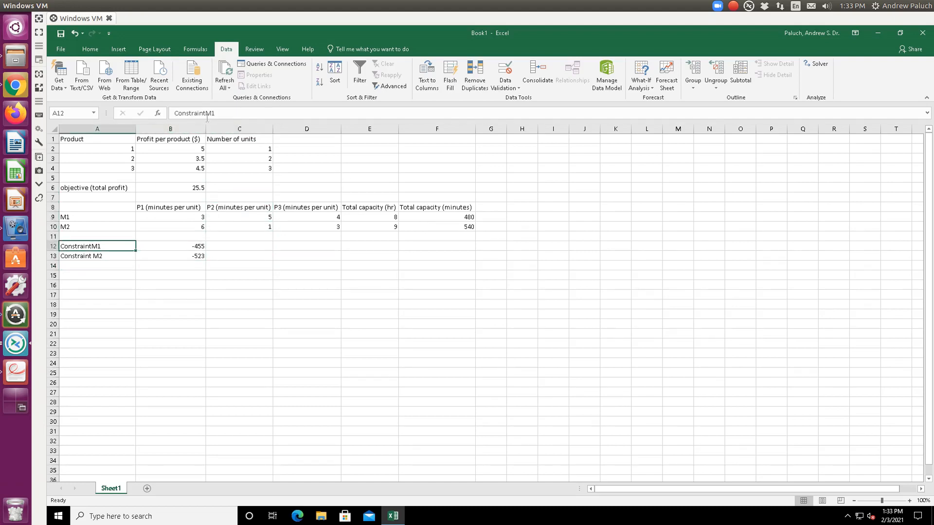
{"action": "left_click", "coordinate": [206, 114]}
{"action": "left_click", "coordinate": [223, 177]}
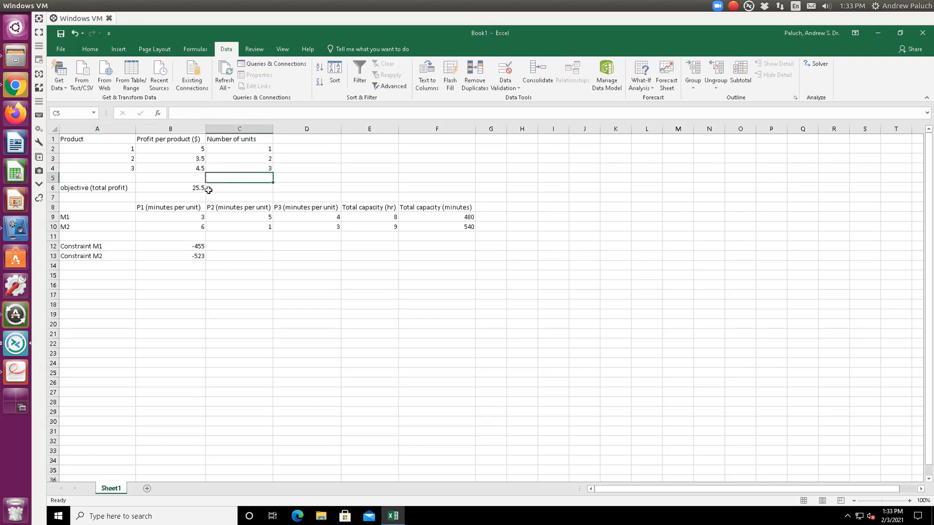
{"action": "left_click", "coordinate": [199, 189]}
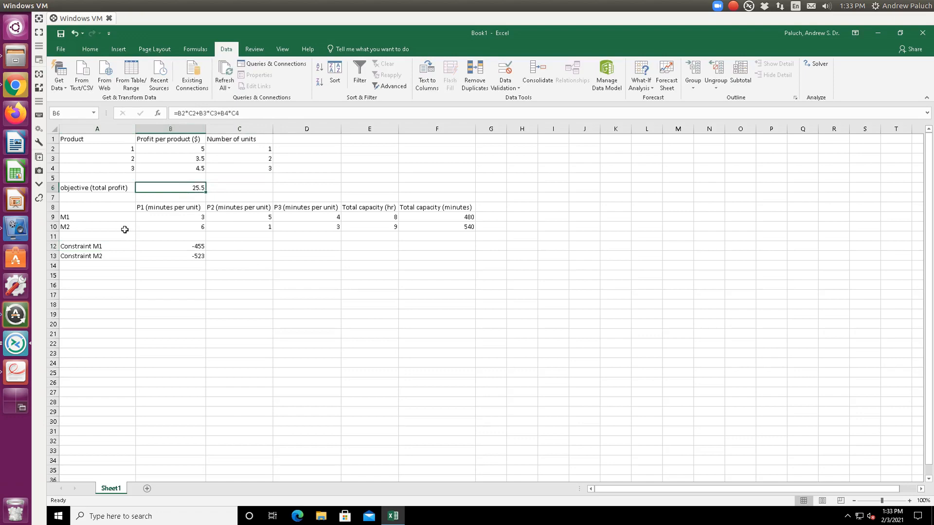
{"action": "key", "text": "alt+Tab"}
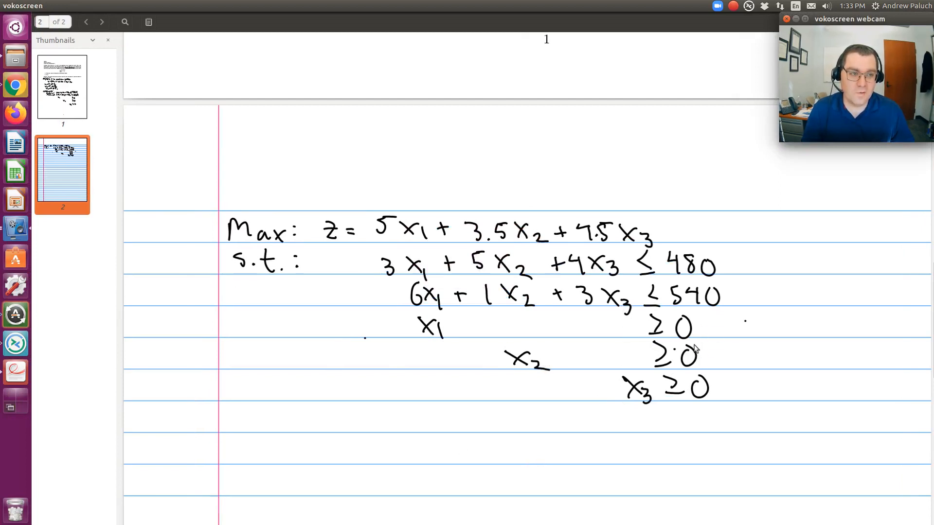
{"action": "key", "text": "alt+Tab"}
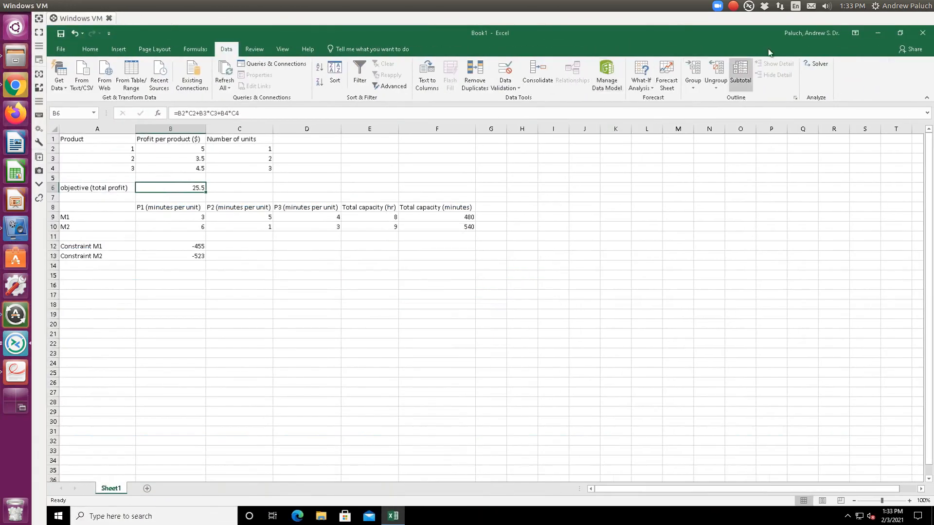
- Set Solver to maximize profit B6 with units C2:C4 as changing cells and start a constraint
{"action": "left_click", "coordinate": [818, 65]}
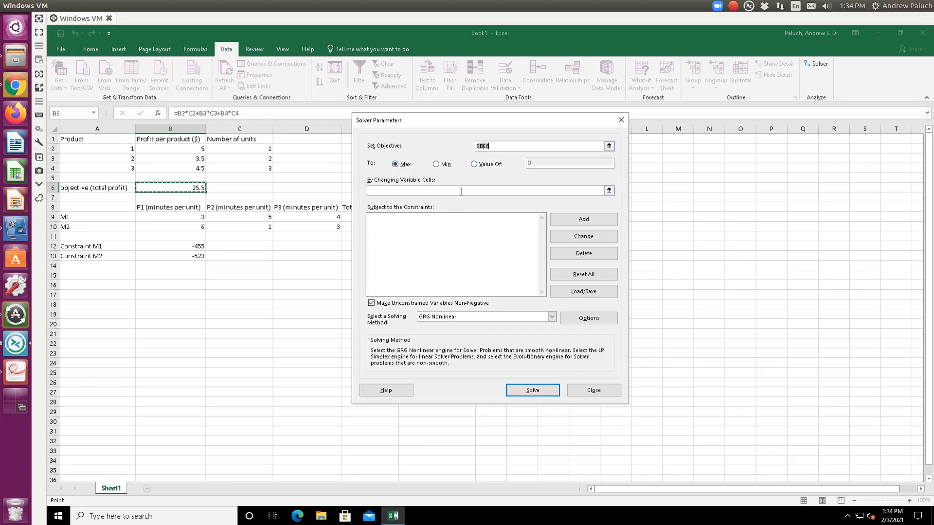
{"action": "left_click", "coordinate": [609, 190]}
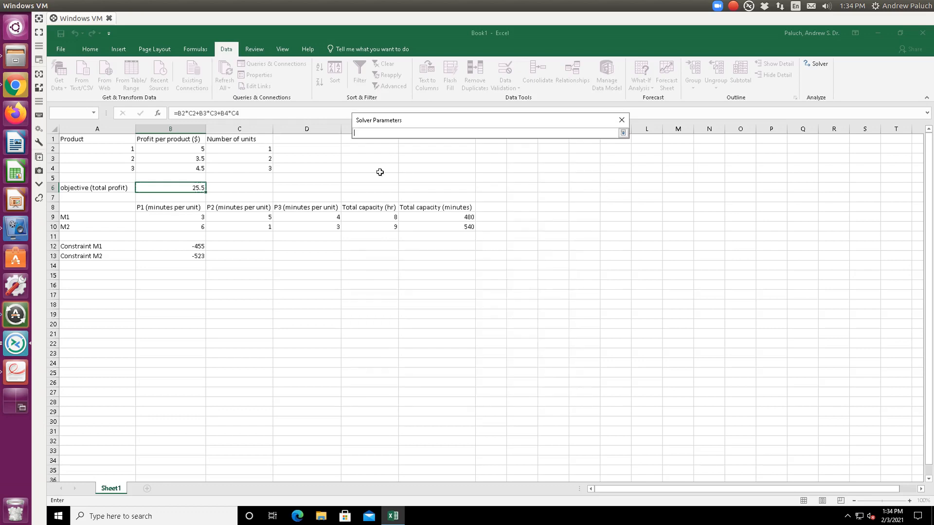
{"action": "left_click_drag", "start_coordinate": [260, 150], "coordinate": [267, 169]}
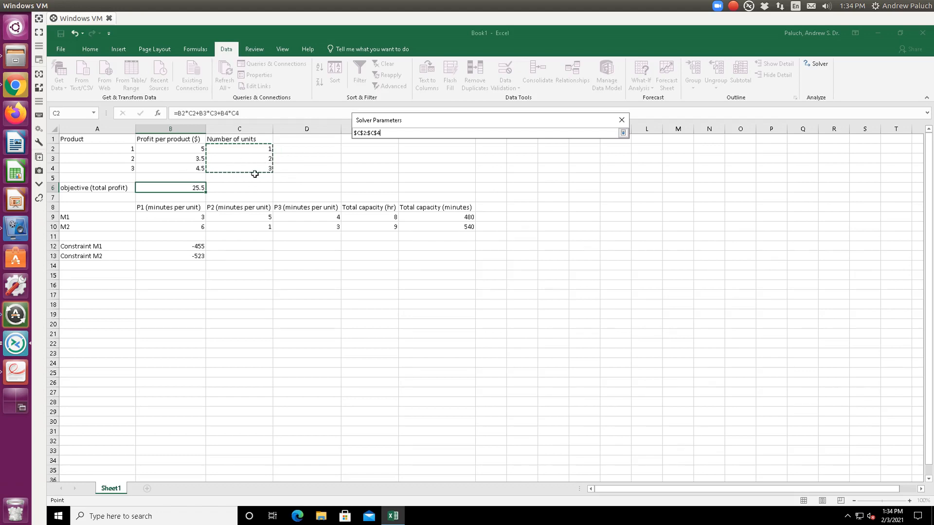
{"action": "key", "text": "Return"}
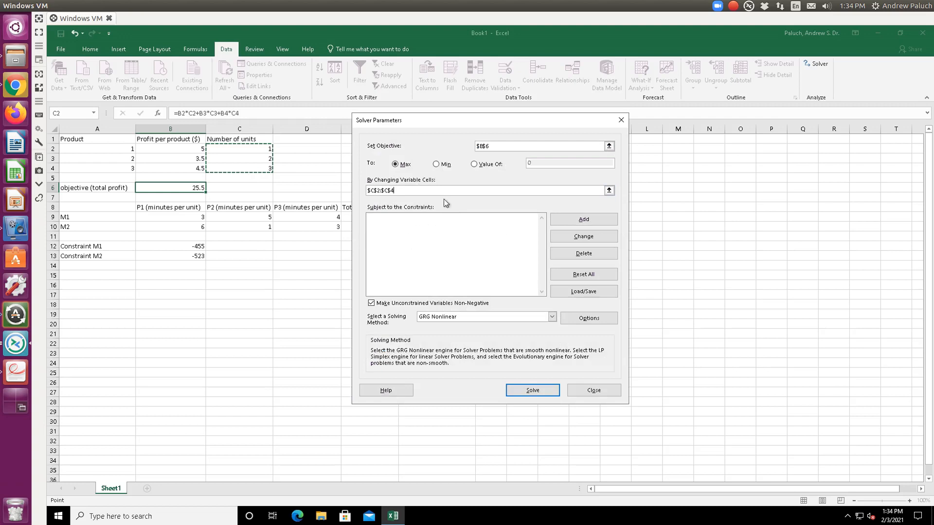
{"action": "left_click_drag", "start_coordinate": [531, 123], "coordinate": [675, 125]}
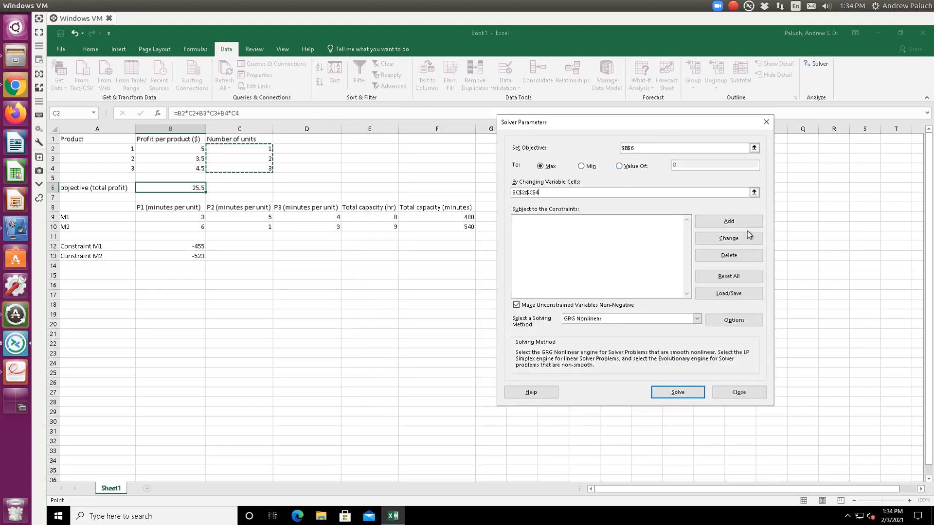
{"action": "left_click", "coordinate": [736, 221]}
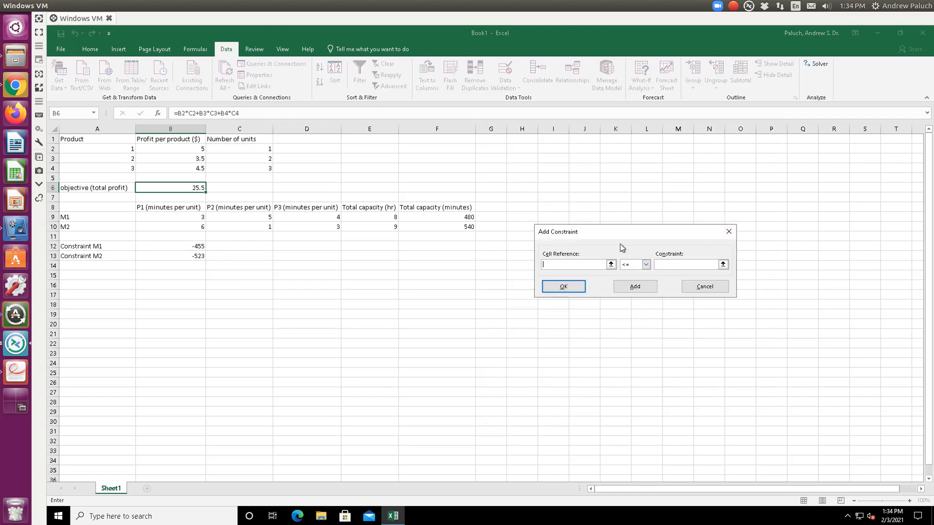
- Add the Solver constraint B12 <= 0 for Constraint M1
{"action": "left_click", "coordinate": [191, 249]}
{"action": "left_click", "coordinate": [664, 266]}
{"action": "left_click", "coordinate": [722, 264]}
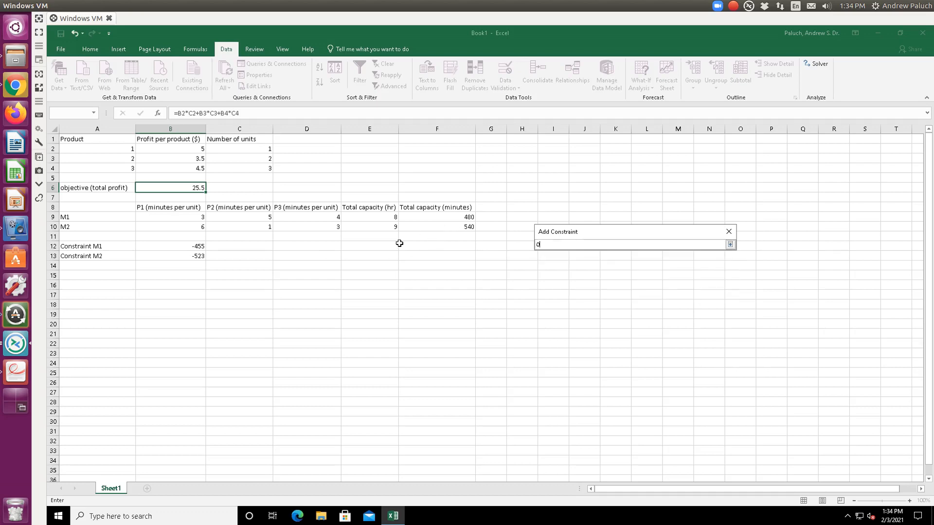
{"action": "left_click", "coordinate": [730, 244]}
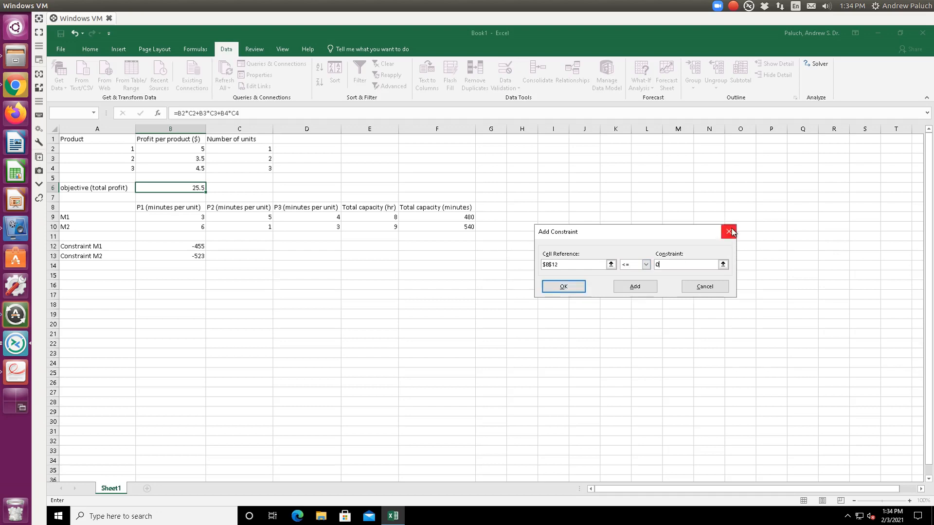
{"action": "left_click", "coordinate": [629, 289]}
- Add the Solver constraint B13 <= 0 for Constraint M2 and return to Solver Parameters
{"action": "left_click", "coordinate": [612, 264]}
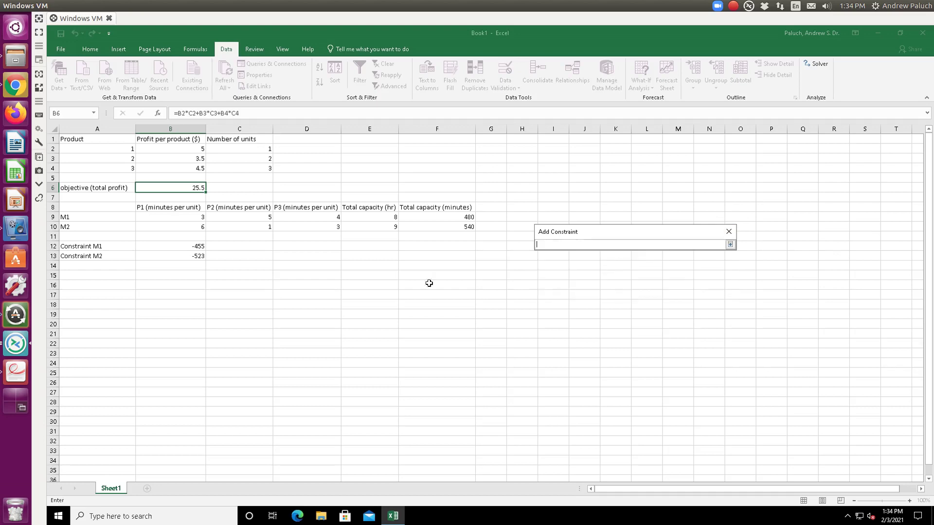
{"action": "left_click", "coordinate": [199, 257]}
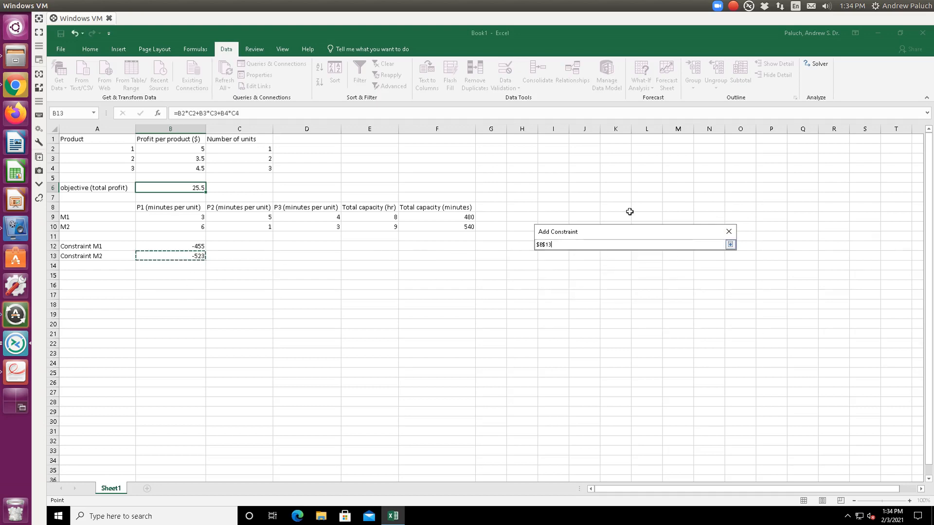
{"action": "key", "text": "Return"}
{"action": "left_click", "coordinate": [668, 264]}
{"action": "type", "text": "0"}
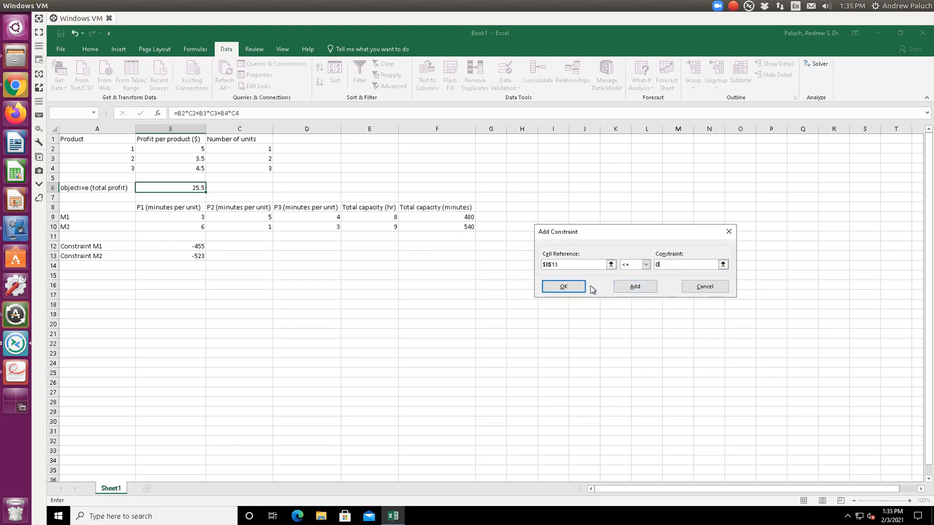
{"action": "left_click", "coordinate": [567, 286]}
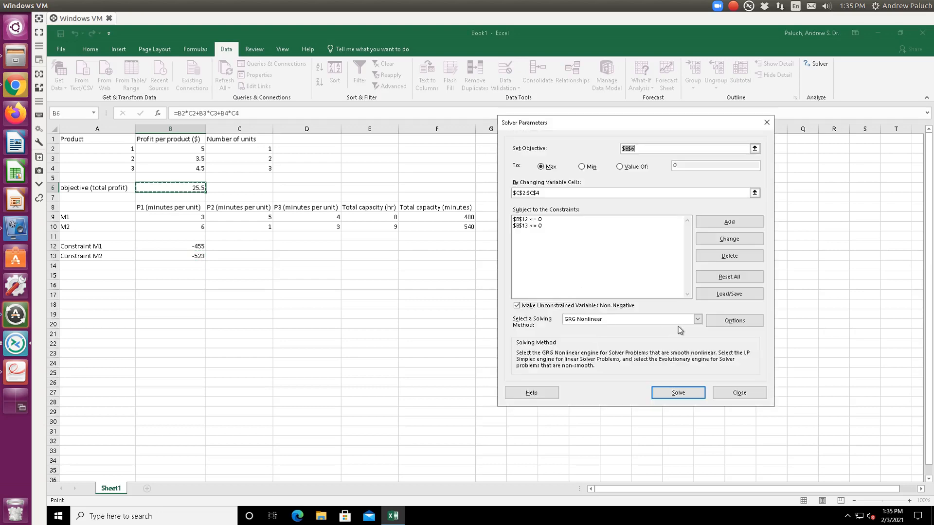
- Choose Simplex LP as the solving method, reviewing Options without changing them
{"action": "left_click", "coordinate": [696, 321]}
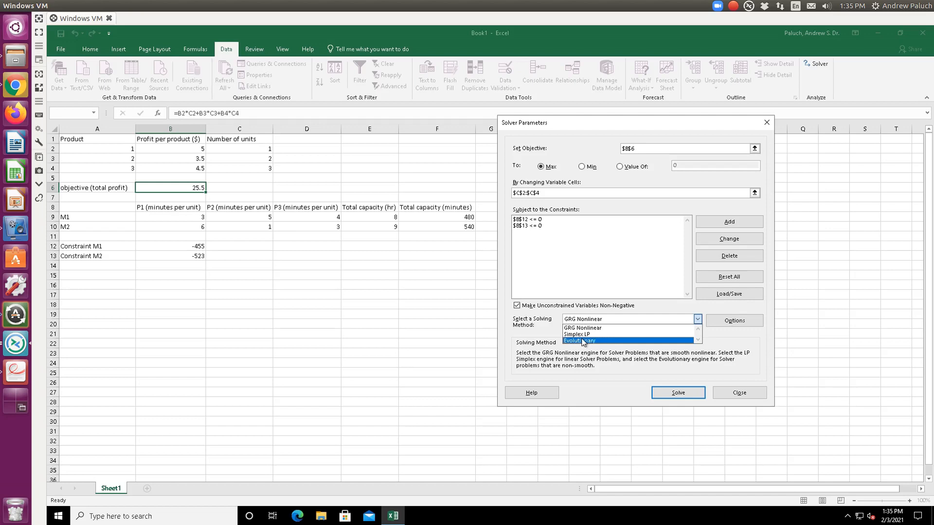
{"action": "left_click", "coordinate": [549, 353]}
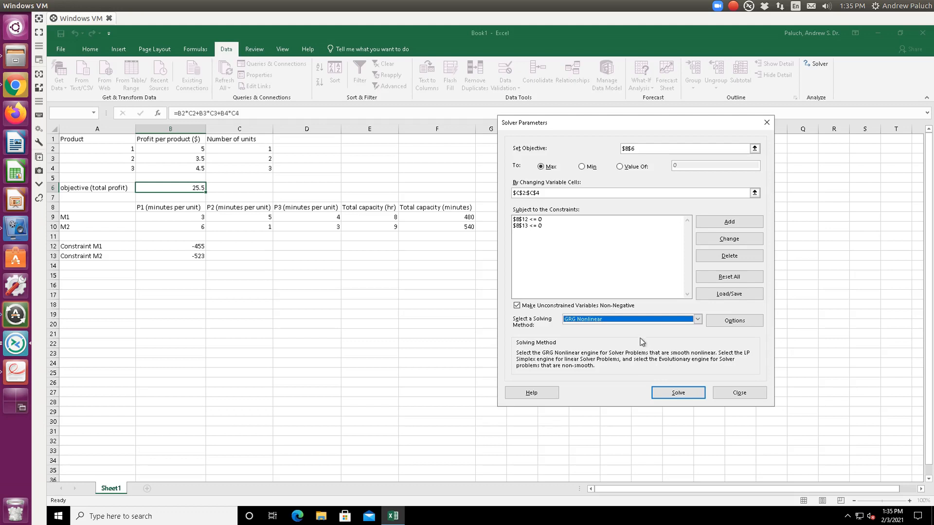
{"action": "left_click", "coordinate": [638, 324]}
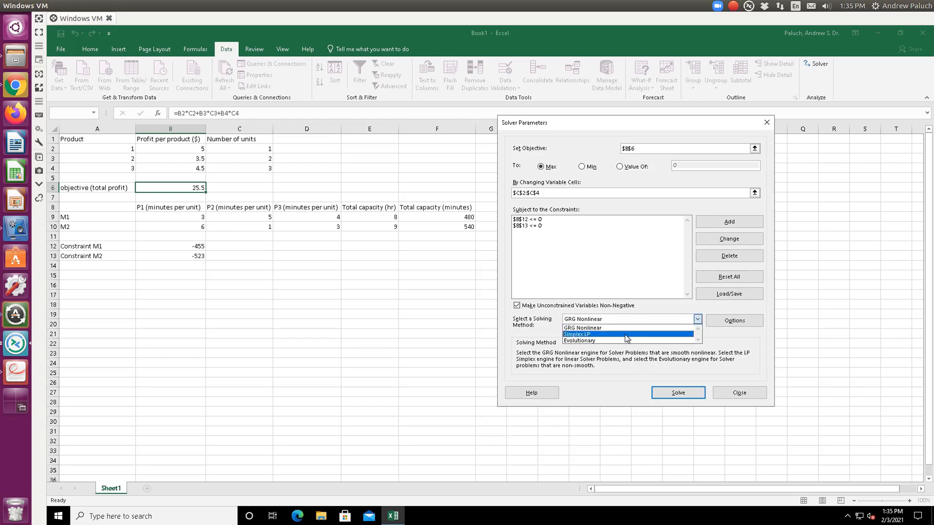
{"action": "left_click", "coordinate": [626, 334]}
{"action": "left_click", "coordinate": [734, 320]}
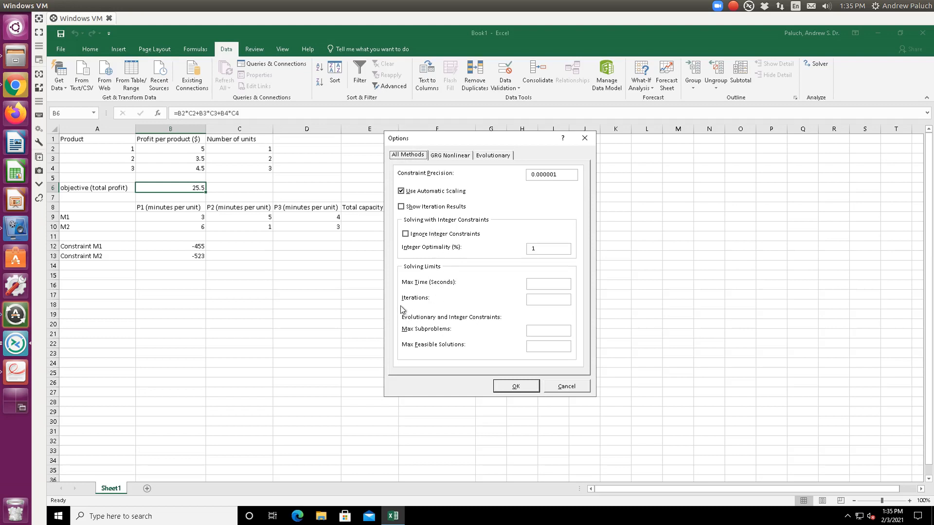
{"action": "left_click", "coordinate": [555, 389]}
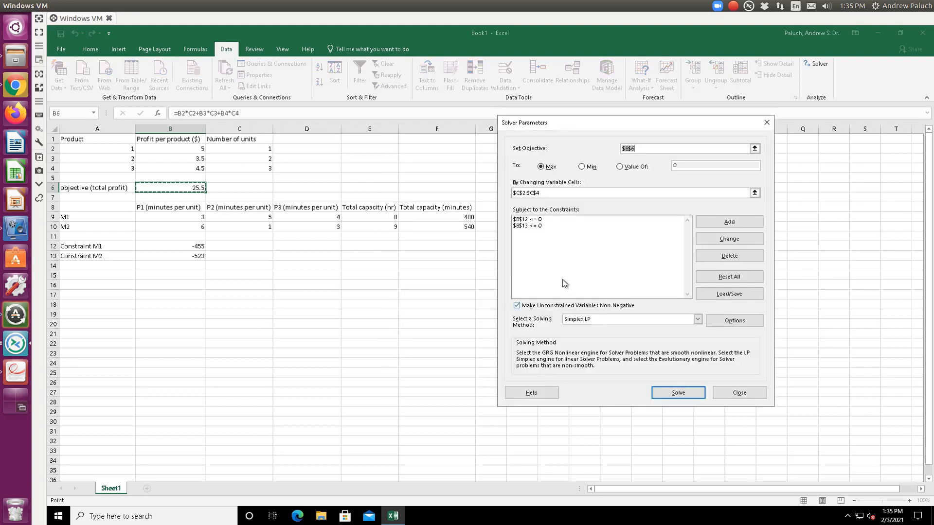
- Add the Solver constraint C2 >= 0 for product 1's units
{"action": "left_click", "coordinate": [718, 223]}
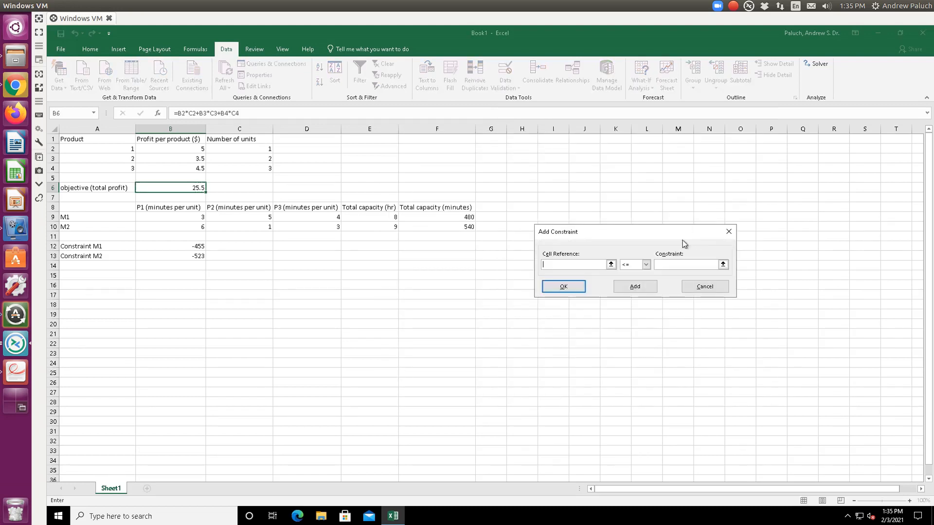
{"action": "left_click", "coordinate": [245, 150]}
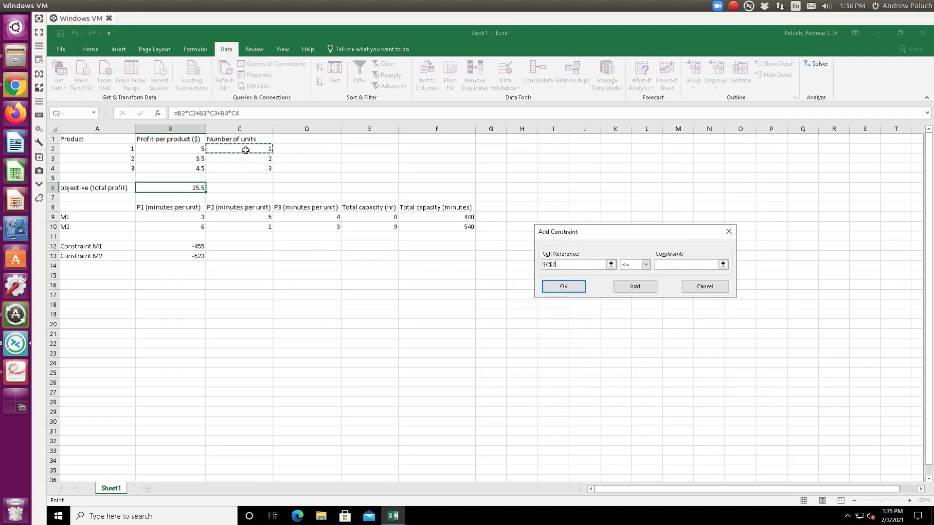
{"action": "left_click", "coordinate": [646, 265]}
{"action": "left_click", "coordinate": [640, 286]}
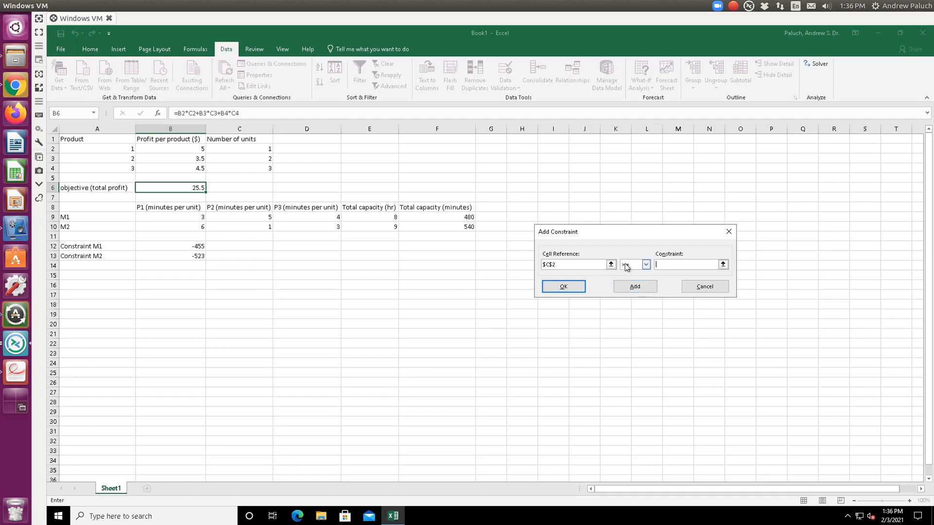
{"action": "left_click", "coordinate": [696, 264]}
{"action": "left_click", "coordinate": [580, 290]}
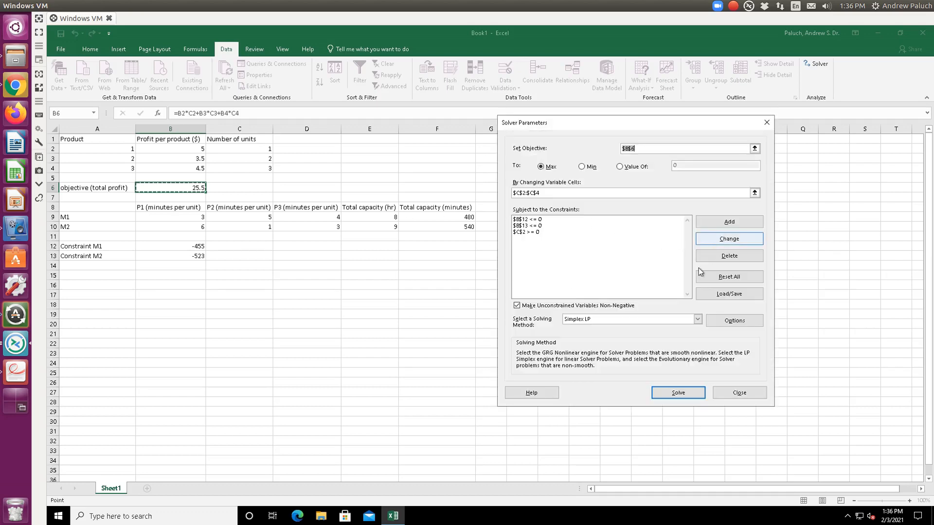
- Add the Solver constraints C3 >= 0 and C4 >= 0 for products 2 and 3
{"action": "left_click", "coordinate": [721, 221]}
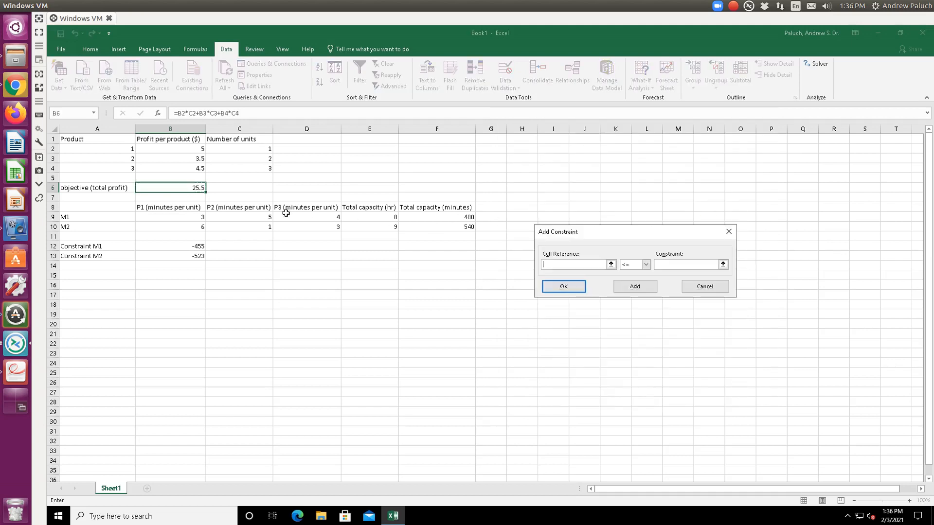
{"action": "left_click", "coordinate": [259, 160]}
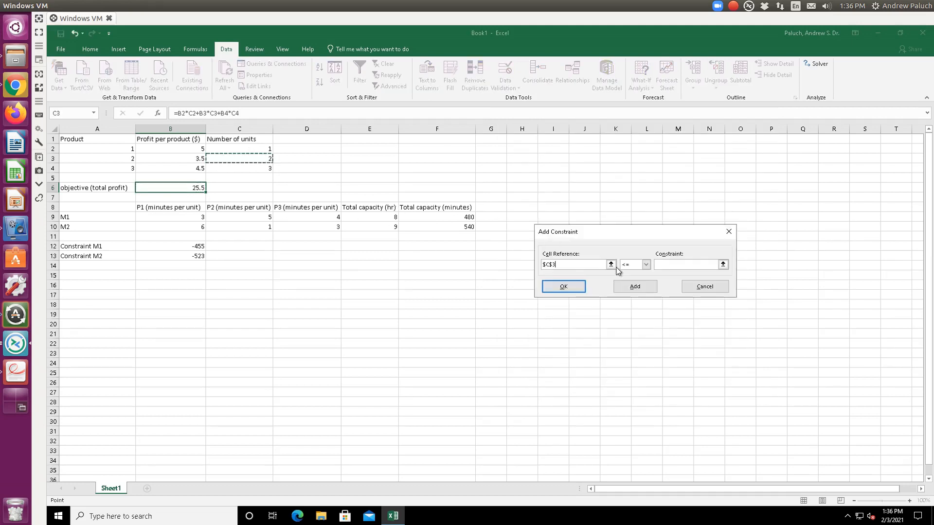
{"action": "left_click", "coordinate": [646, 264]}
{"action": "left_click", "coordinate": [634, 286]}
{"action": "type", "text": "0"}
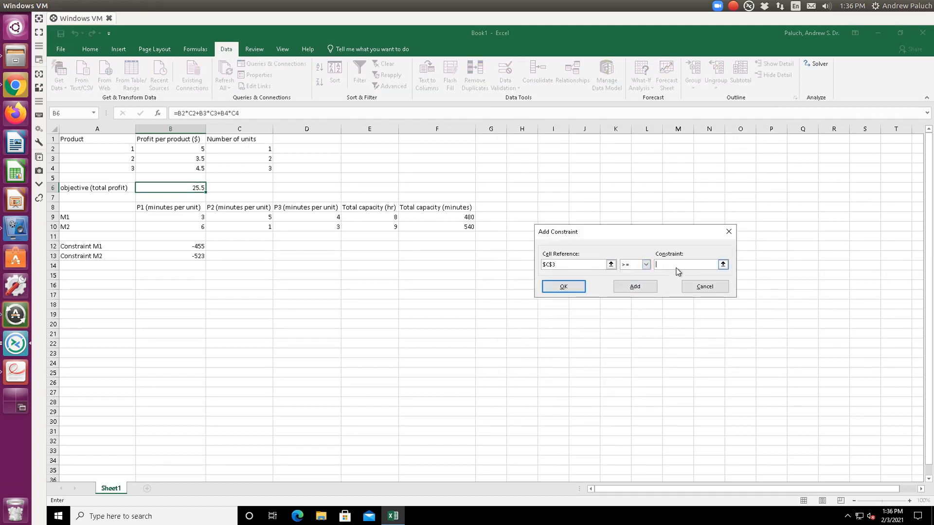
{"action": "left_click", "coordinate": [637, 287]}
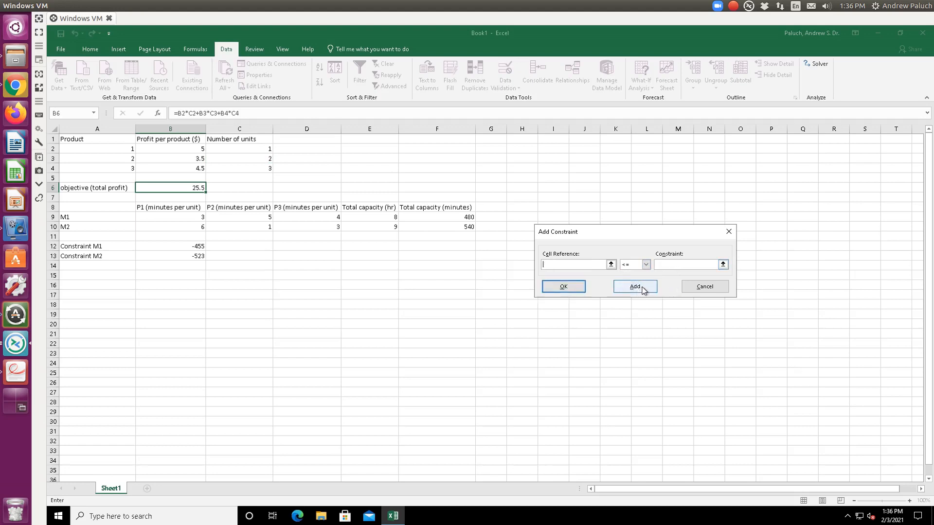
{"action": "left_click", "coordinate": [610, 264]}
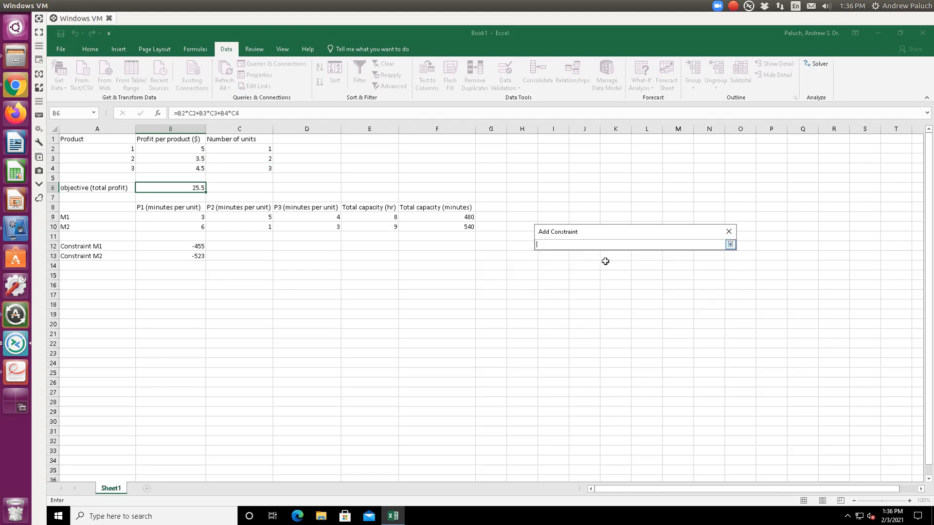
{"action": "left_click", "coordinate": [266, 168]}
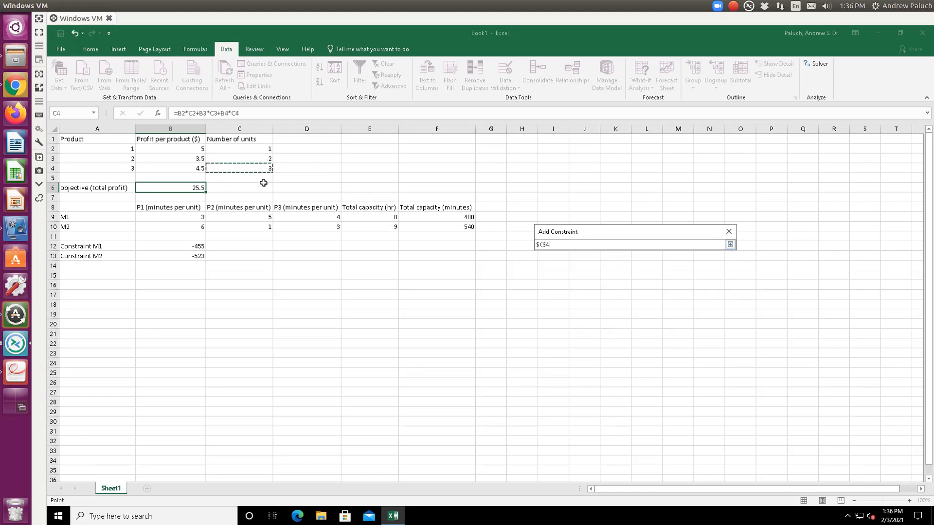
{"action": "key", "text": "Return"}
{"action": "left_click", "coordinate": [645, 265]}
{"action": "type", "text": "0"}
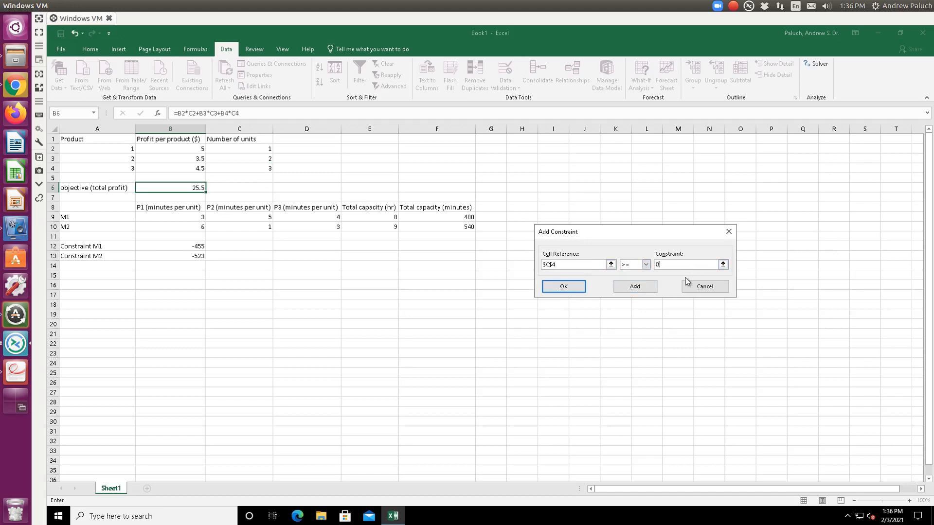
{"action": "left_click", "coordinate": [563, 286]}
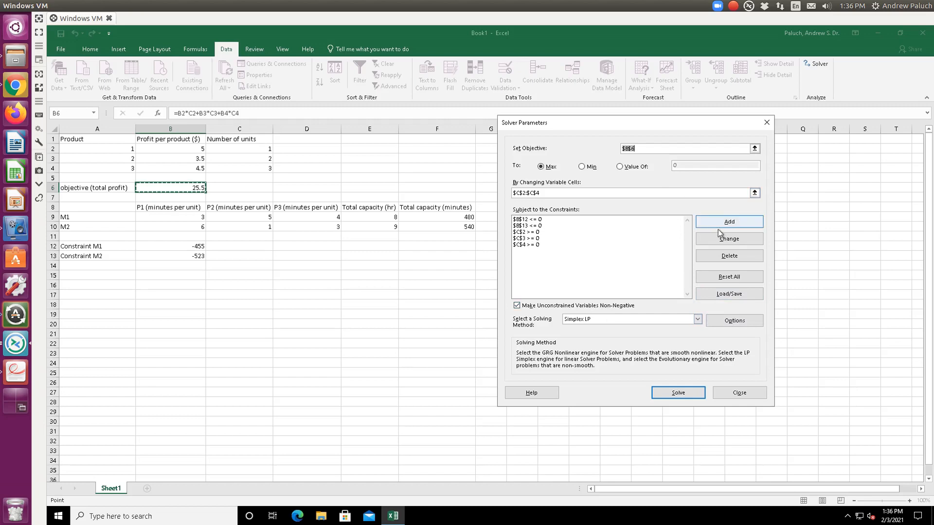
- Run Solver and keep its solution: 48, 0, 84 units, total profit 618
{"action": "left_click", "coordinate": [678, 393]}
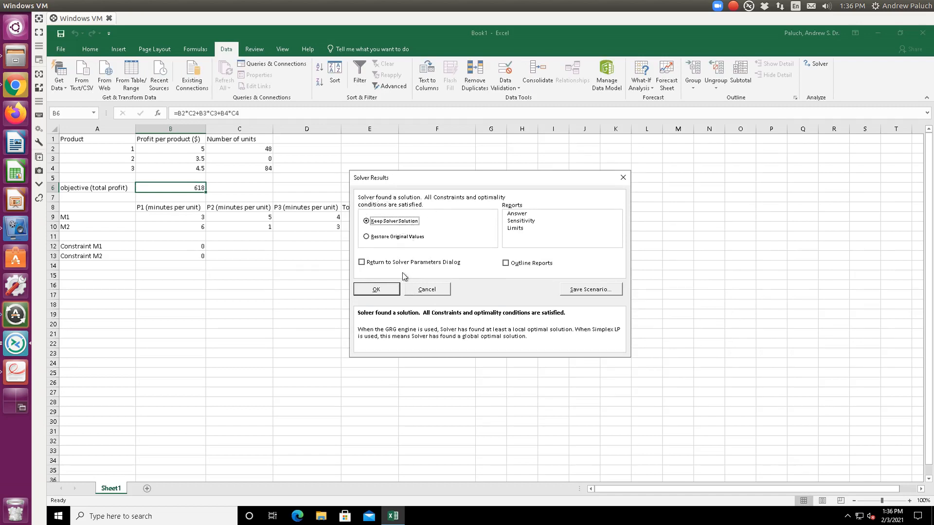
{"action": "left_click", "coordinate": [390, 292]}
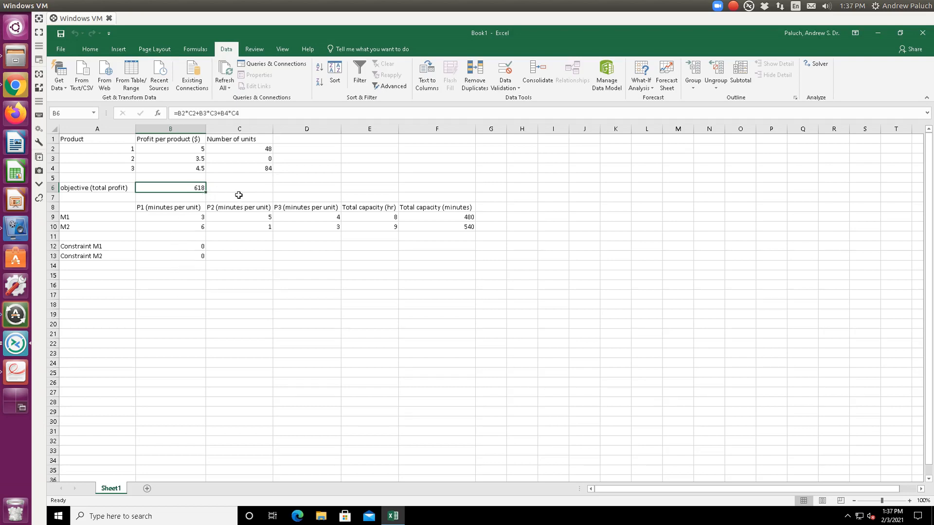
{"action": "key", "text": "alt+Tab"}
{"action": "scroll", "coordinate": [584, 261], "scroll_direction": "up", "scroll_amount": 3}
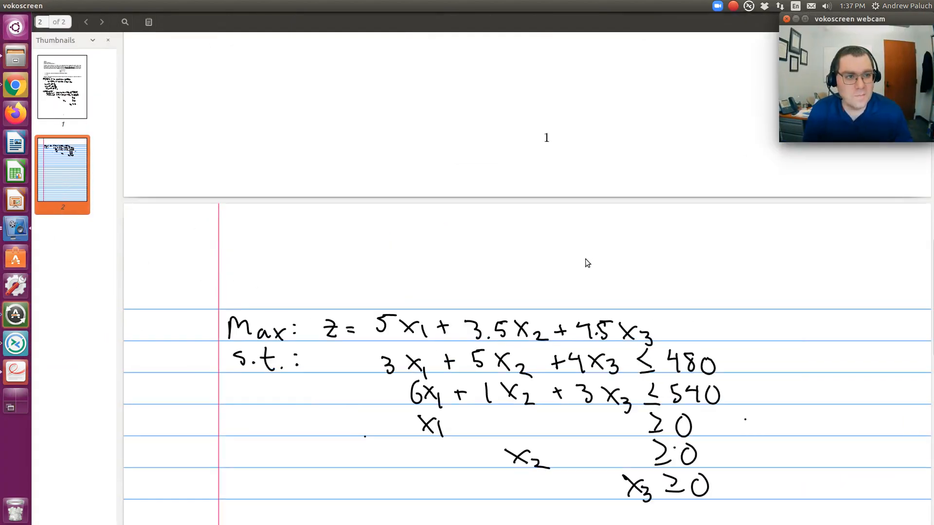
{"action": "scroll", "coordinate": [581, 237], "scroll_direction": "up", "scroll_amount": 3}
{"action": "scroll", "coordinate": [580, 234], "scroll_direction": "up", "scroll_amount": 5}
{"action": "scroll", "coordinate": [577, 211], "scroll_direction": "up", "scroll_amount": 3}
{"action": "scroll", "coordinate": [574, 206], "scroll_direction": "up", "scroll_amount": 3}
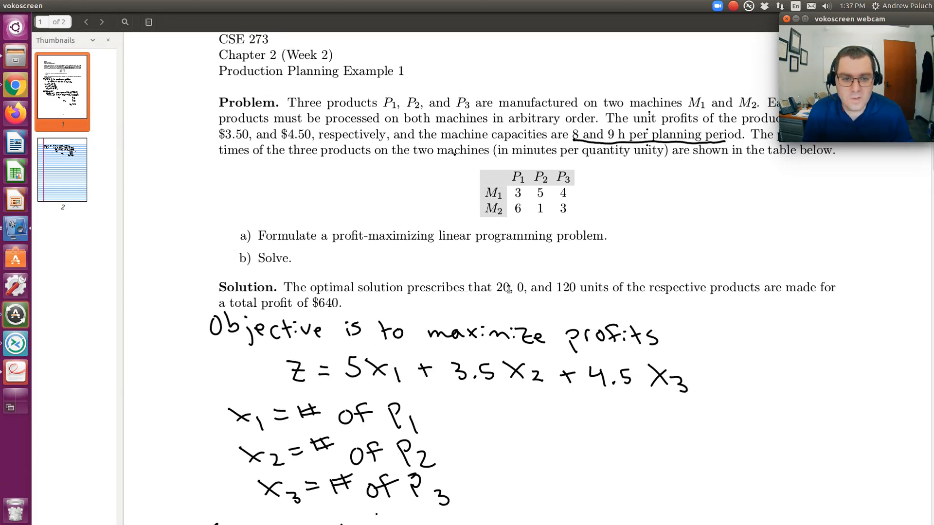
{"action": "key", "text": "alt+Tab"}
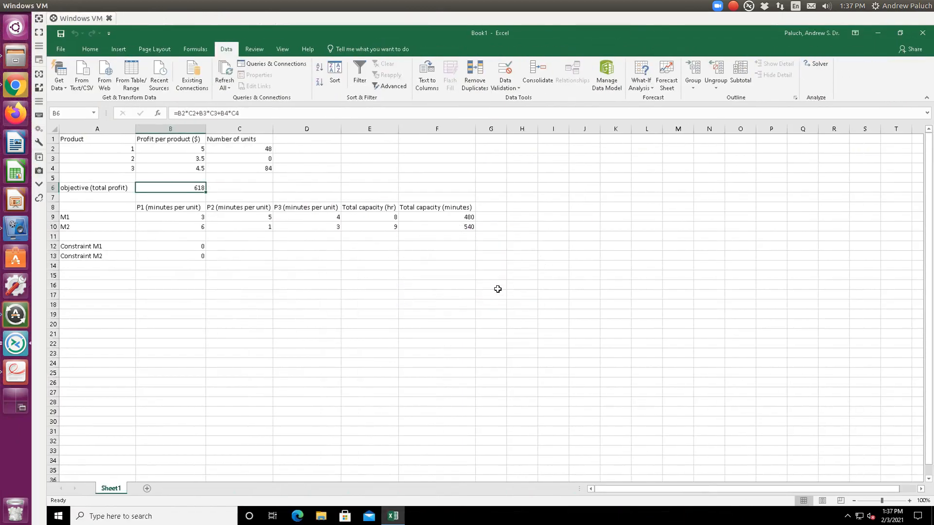
{"action": "left_click", "coordinate": [309, 154]}
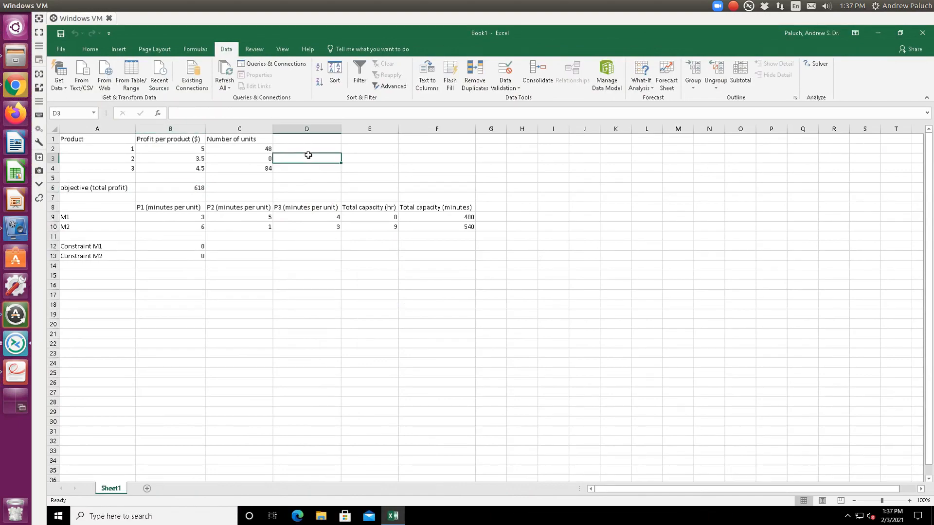
{"action": "key", "text": "alt+Tab"}
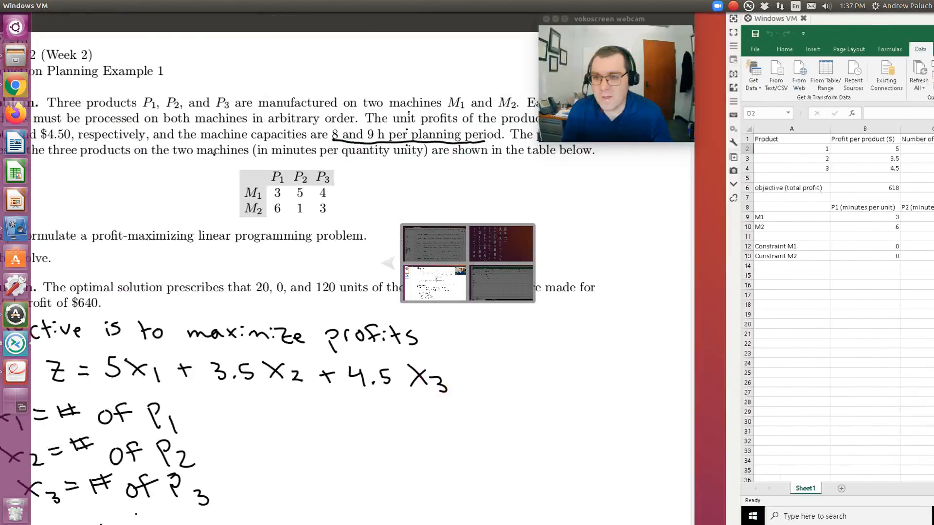
{"action": "scroll", "coordinate": [512, 233], "scroll_direction": "up", "scroll_amount": 1}
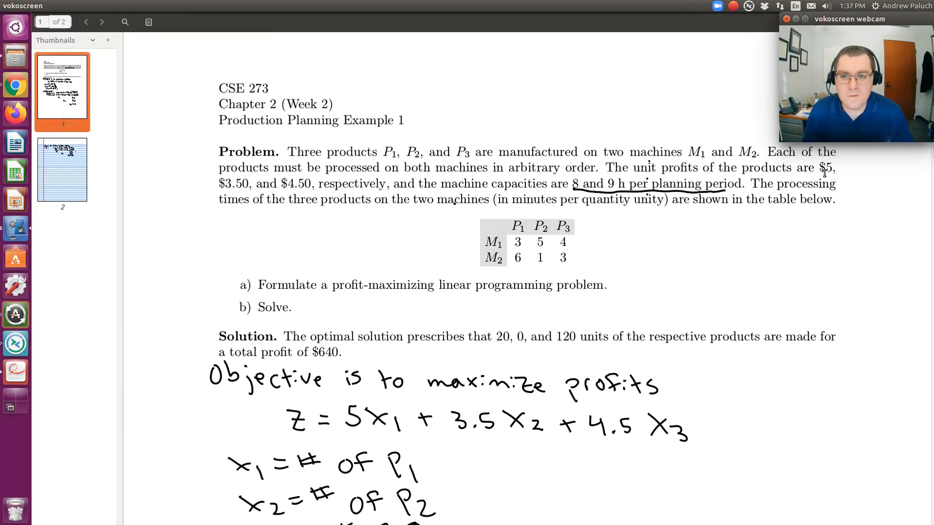
{"action": "key", "text": "alt+Tab"}
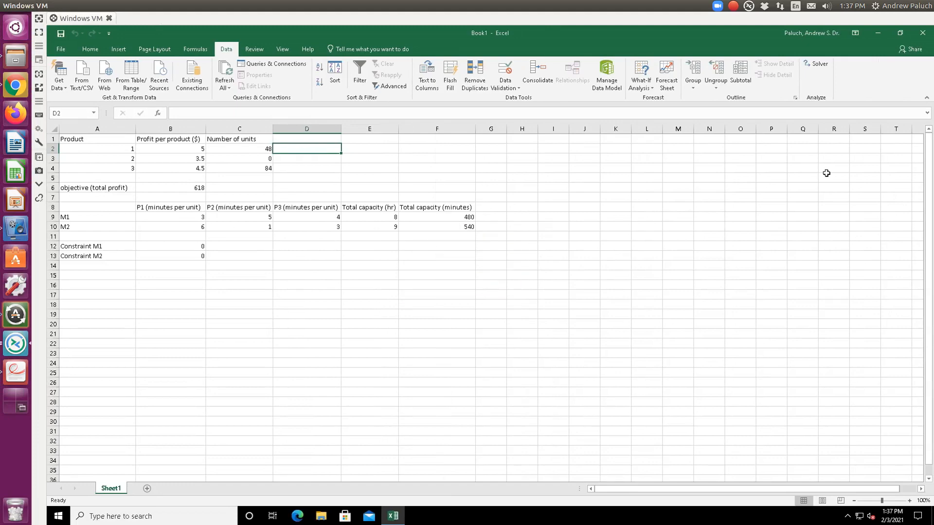
{"action": "key", "text": "Left"}
{"action": "key", "text": "Left"}
{"action": "key", "text": "Down"}
{"action": "key", "text": "Down"}
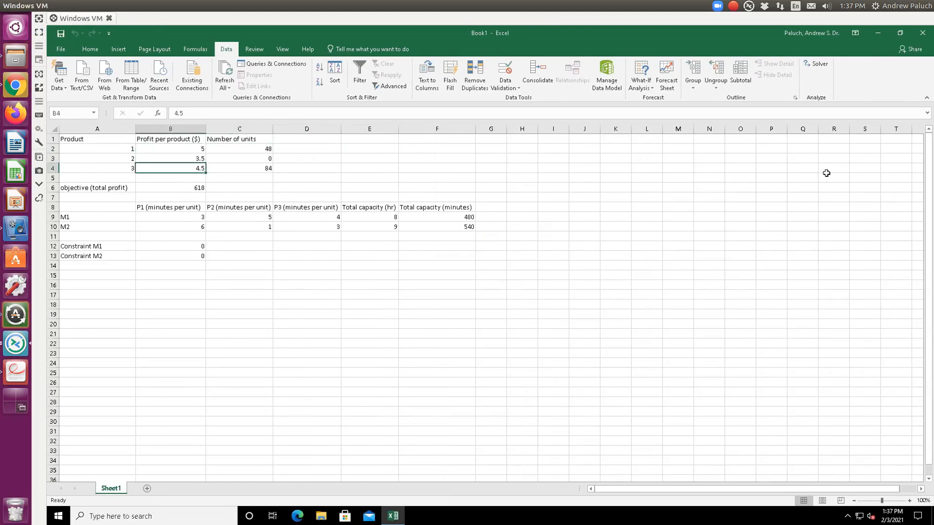
{"action": "key", "text": "alt"}
{"action": "key", "text": "Down"}
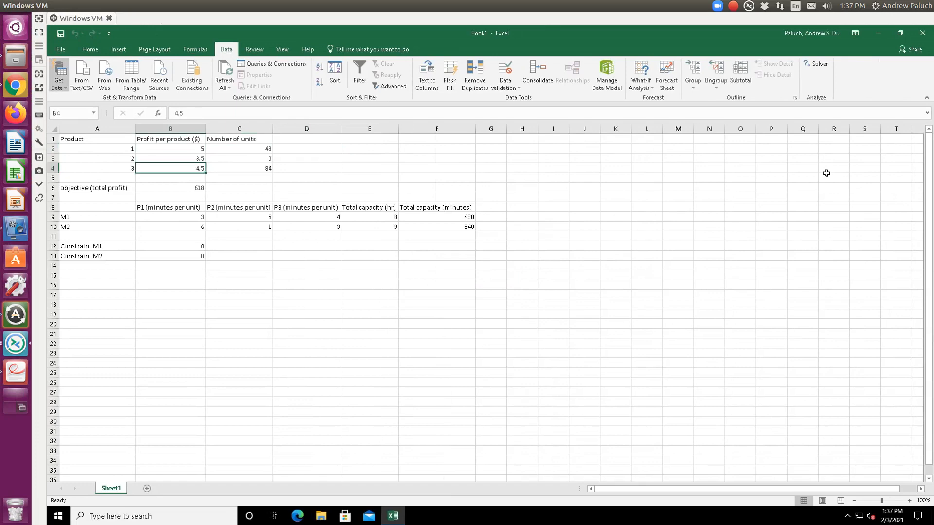
{"action": "left_click", "coordinate": [203, 216]}
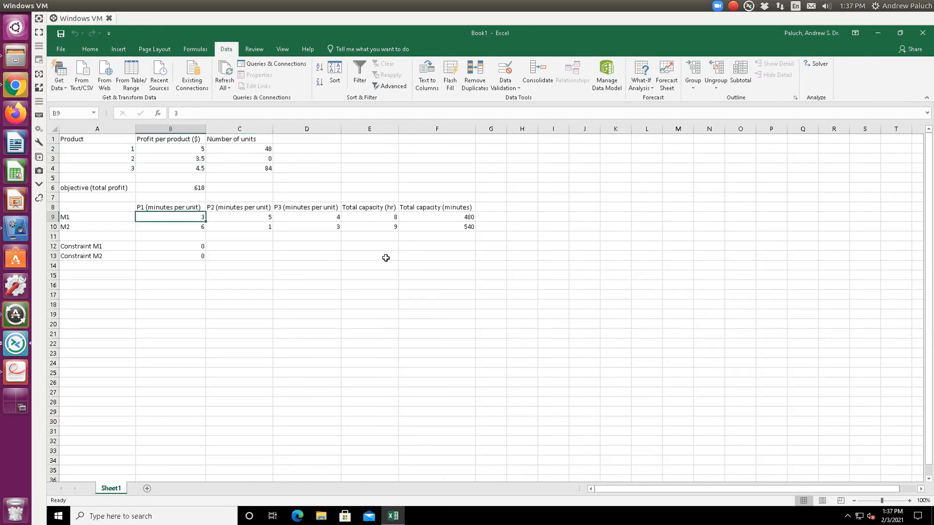
{"action": "key", "text": "alt+Tab"}
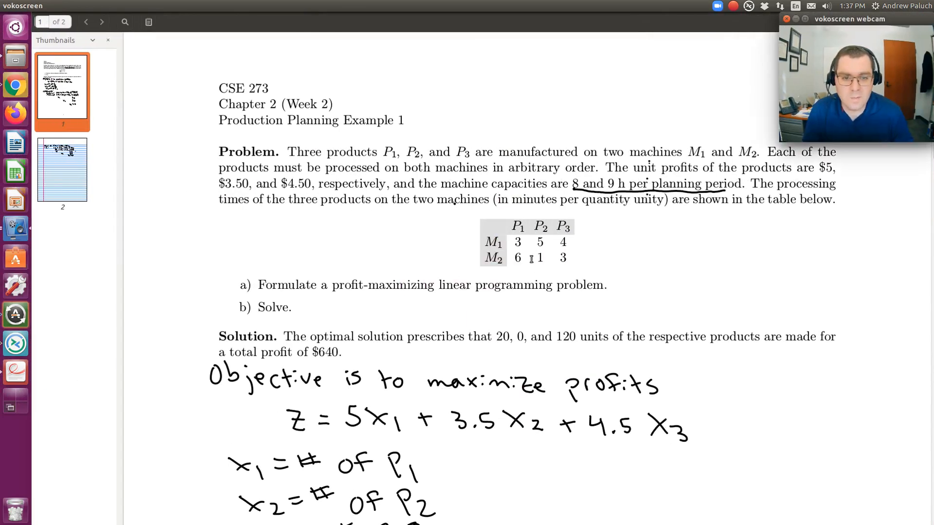
{"action": "key", "text": "alt+Tab"}
{"action": "key", "text": "Right"}
{"action": "key", "text": "Right"}
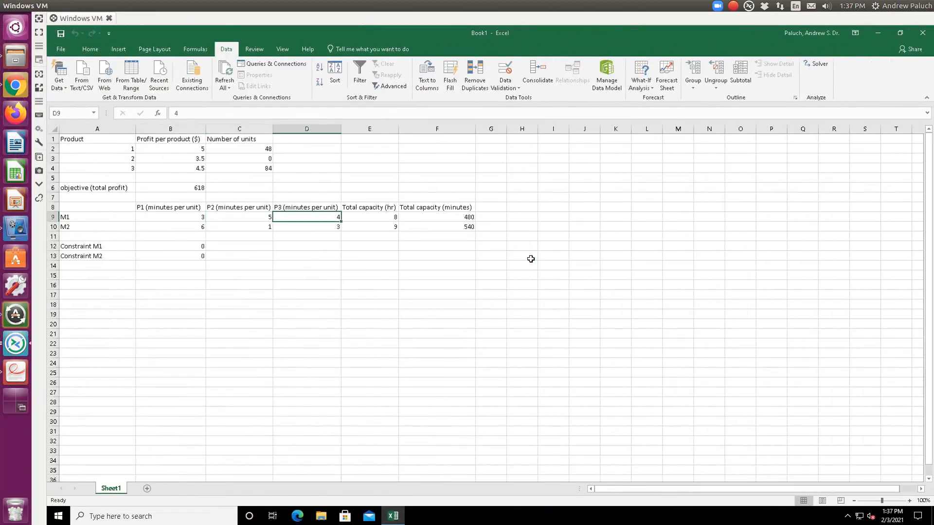
{"action": "key", "text": "Down"}
{"action": "key", "text": "Left"}
{"action": "key", "text": "Left"}
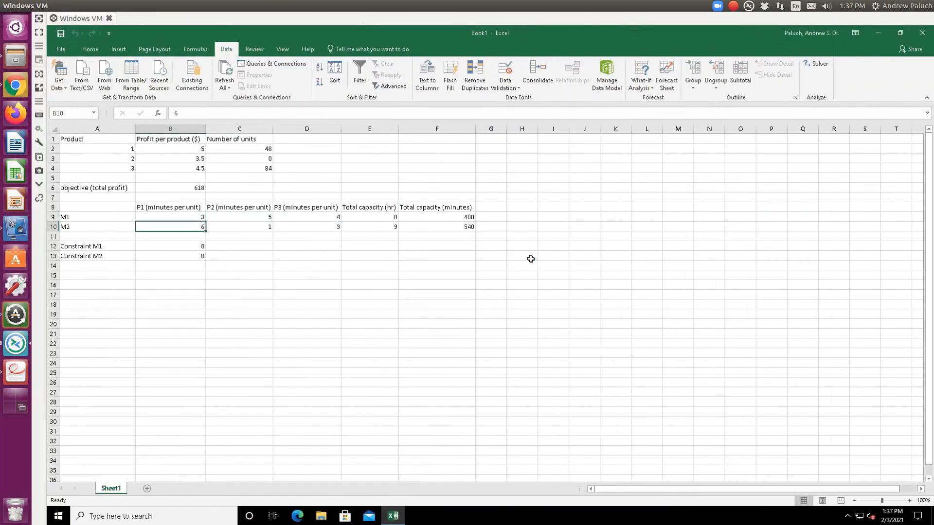
{"action": "key", "text": "alt+Tab"}
{"action": "key", "text": "alt+Tab"}
{"action": "key", "text": "Right"}
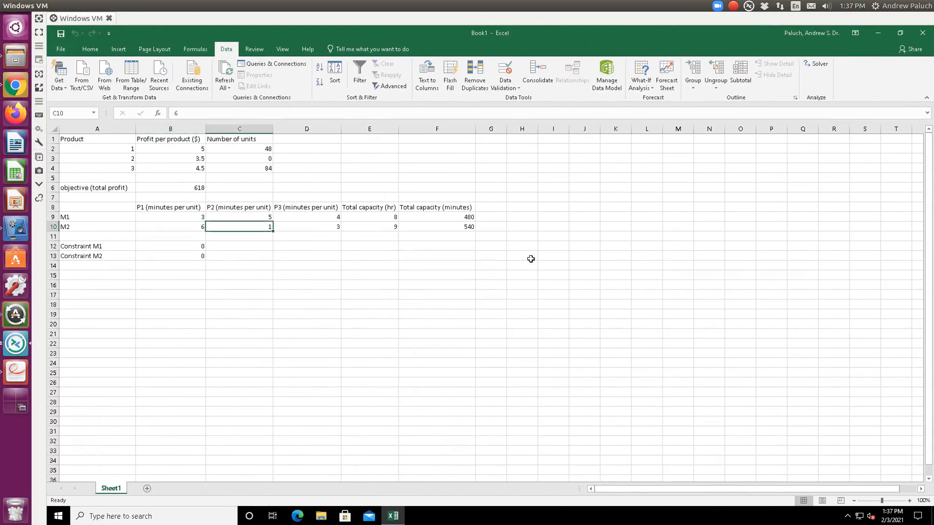
{"action": "key", "text": "Right"}
{"action": "key", "text": "Right"}
{"action": "key", "text": "Up"}
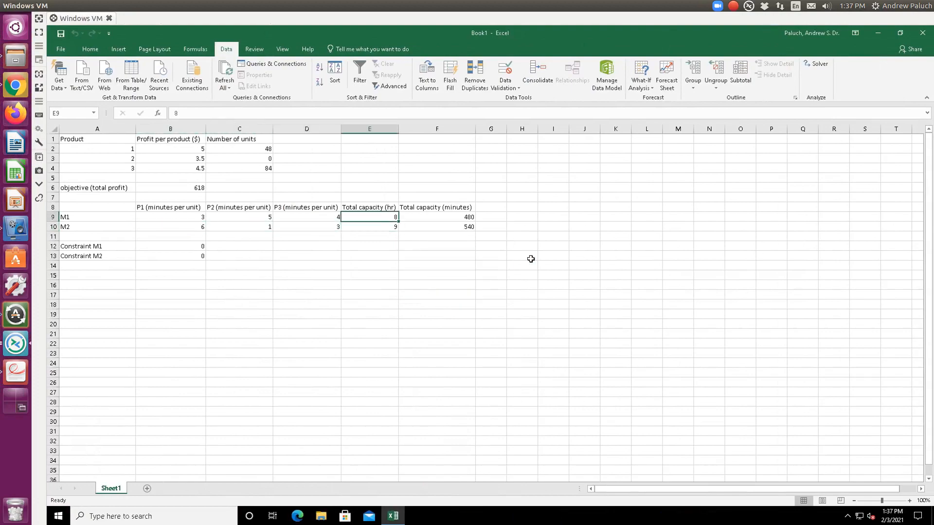
{"action": "key", "text": "alt+Tab"}
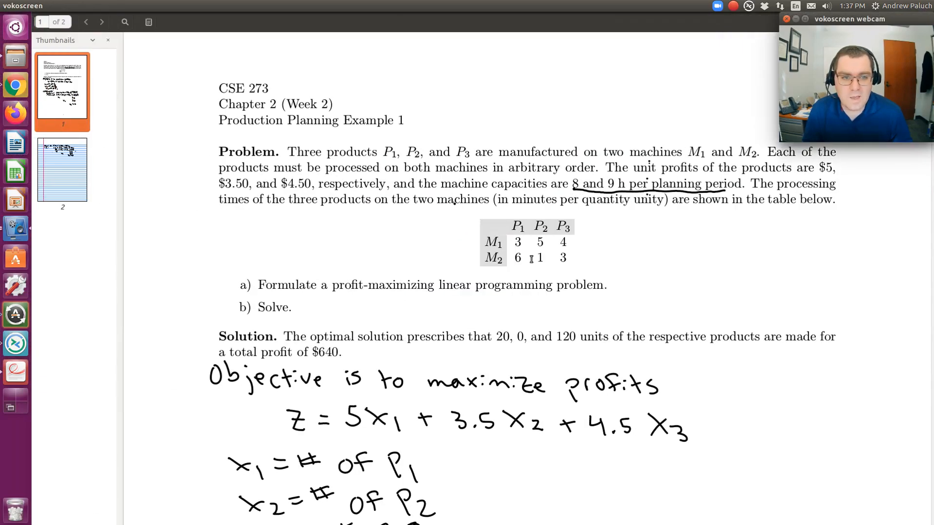
{"action": "key", "text": "alt+Tab"}
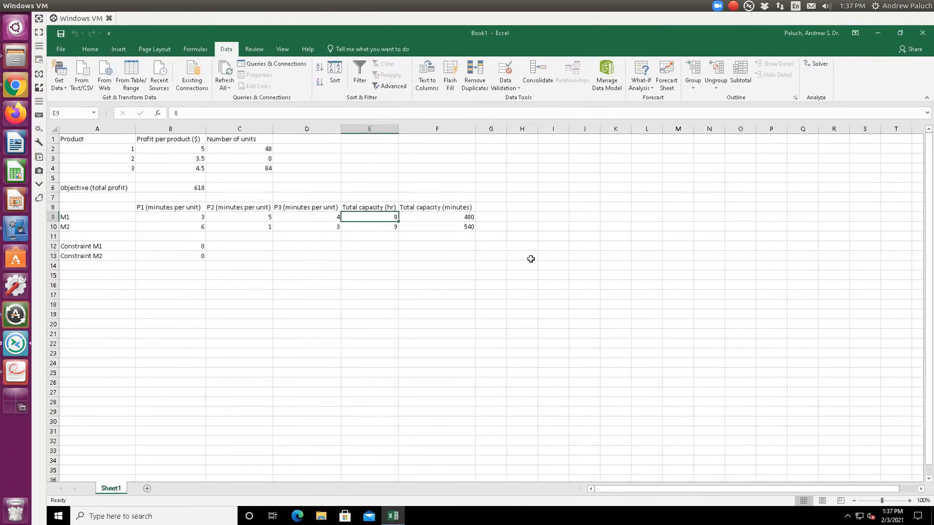
{"action": "key", "text": "Down"}
{"action": "key", "text": "Right"}
{"action": "key", "text": "Down"}
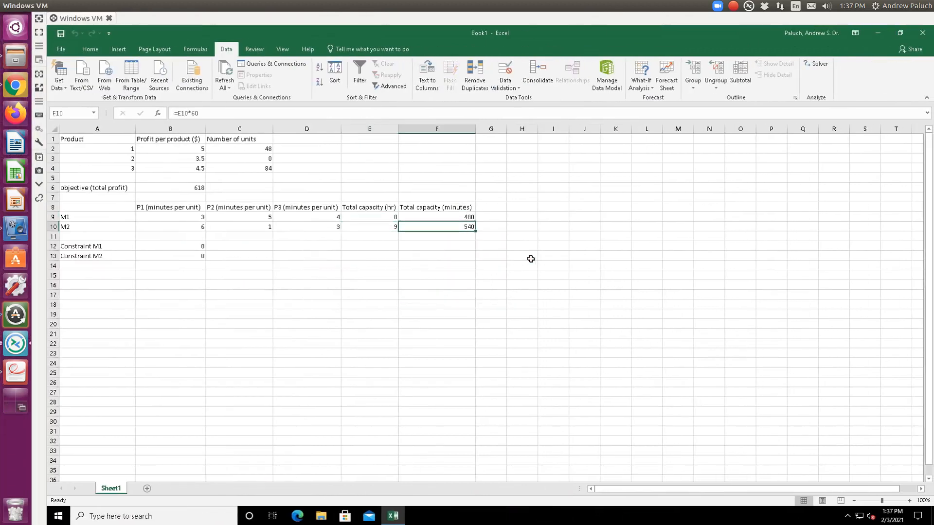
{"action": "key", "text": "Left"}
{"action": "key", "text": "Left"}
{"action": "key", "text": "Left"}
{"action": "key", "text": "Left"}
{"action": "key", "text": "Down"}
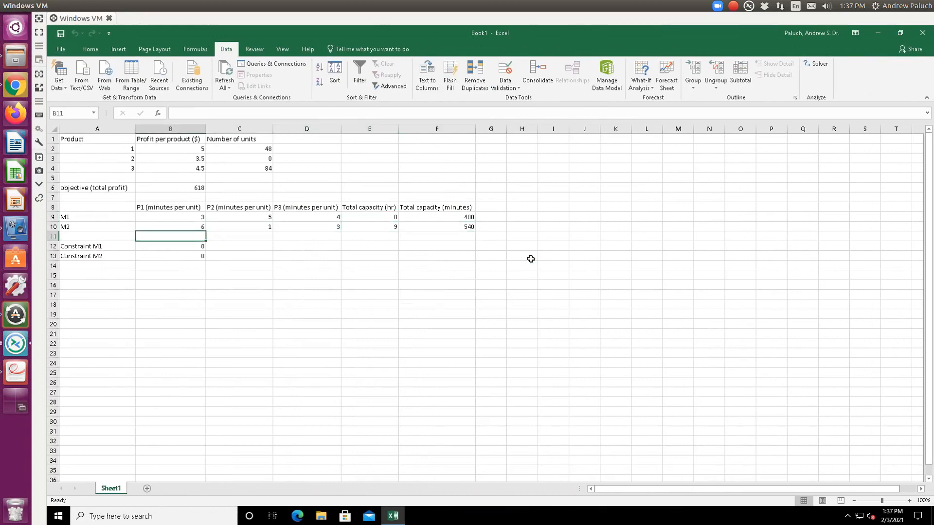
{"action": "key", "text": "Down"}
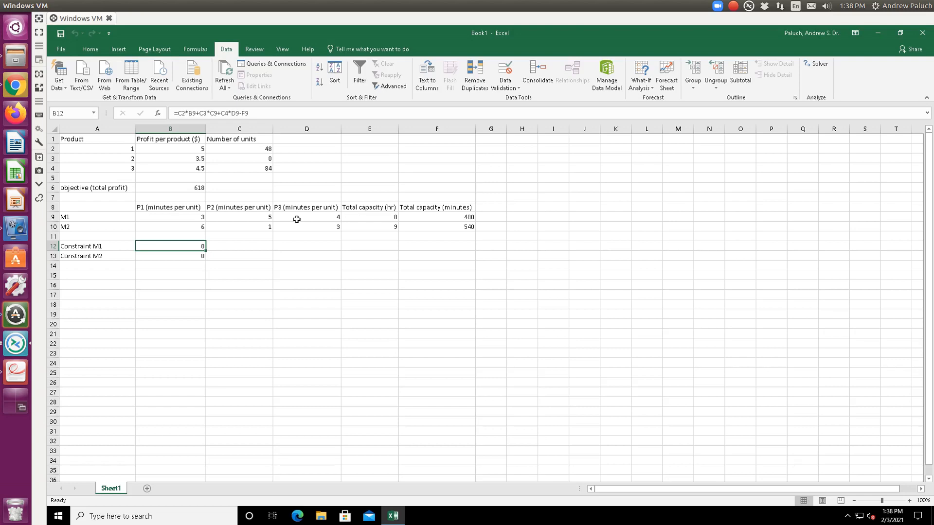
{"action": "left_click", "coordinate": [194, 256]}
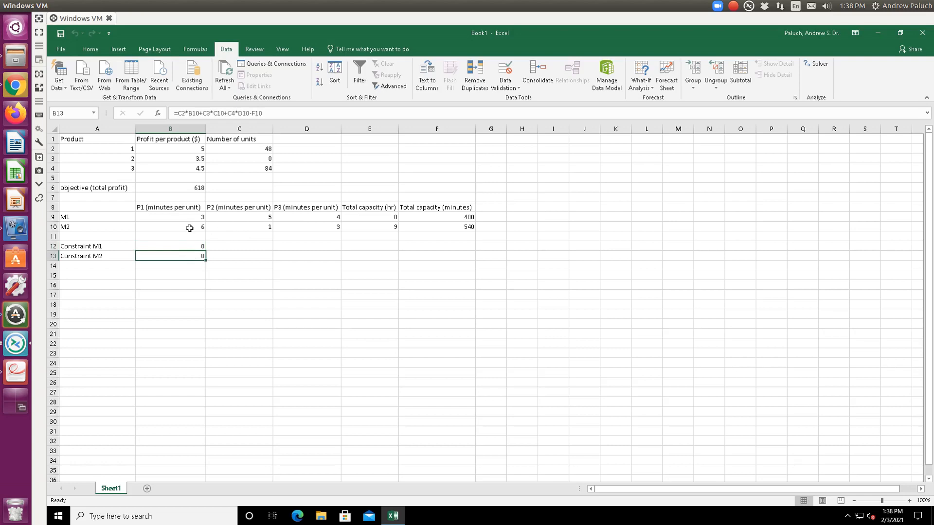
{"action": "left_click", "coordinate": [187, 247]}
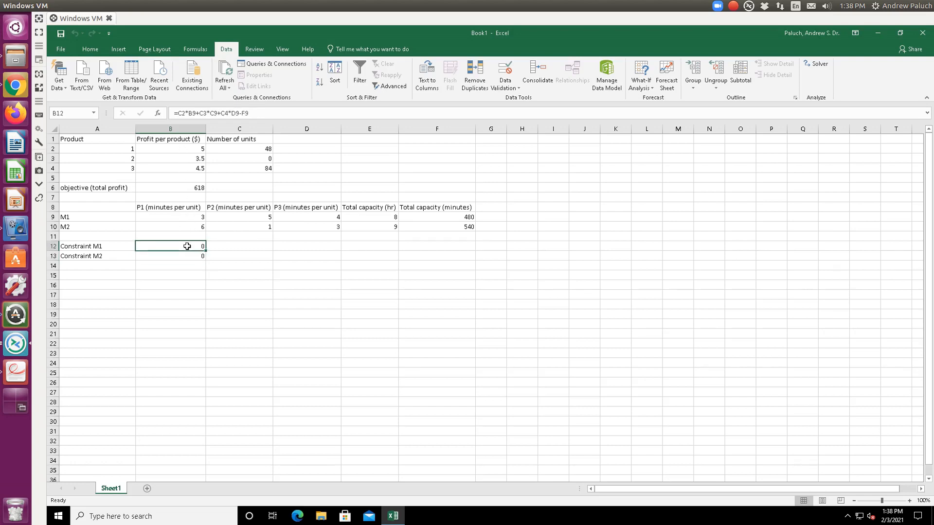
{"action": "left_click", "coordinate": [189, 257]}
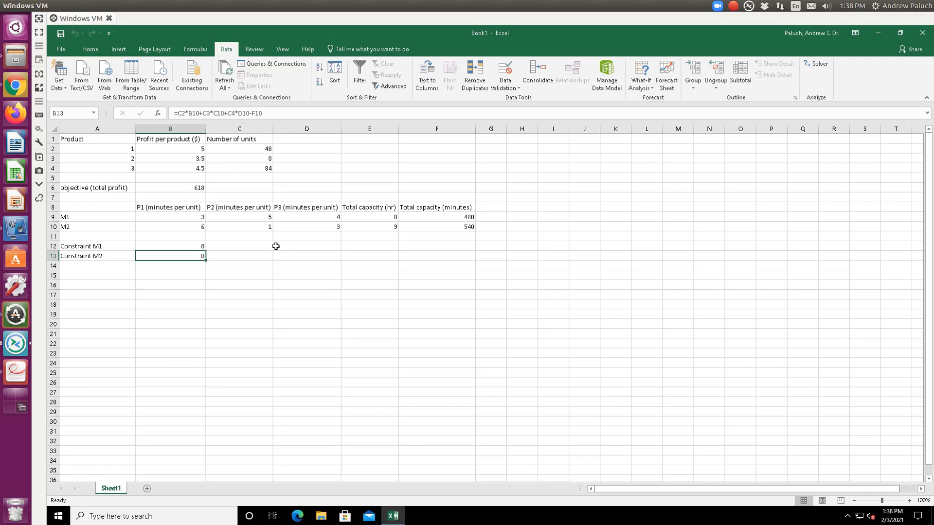
{"action": "left_click", "coordinate": [259, 247]}
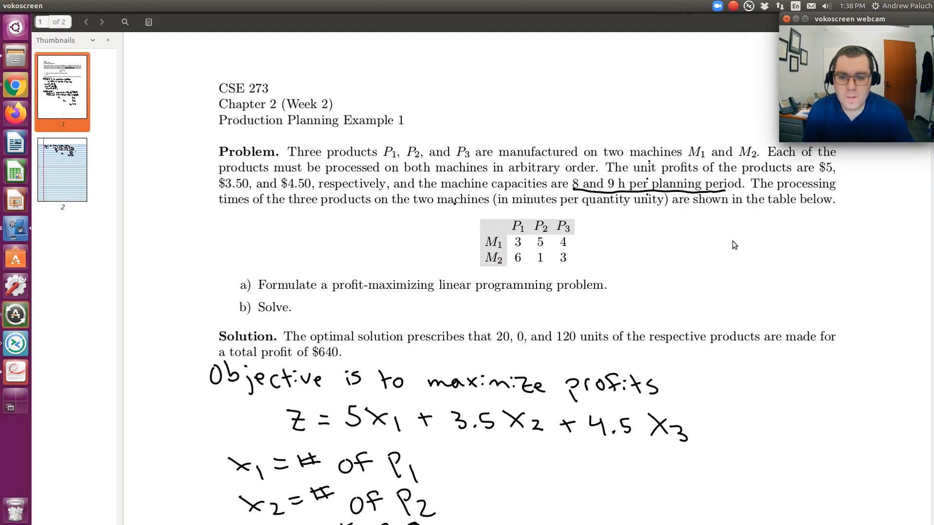
{"action": "scroll", "coordinate": [719, 243], "scroll_direction": "down", "scroll_amount": 2}
{"action": "scroll", "coordinate": [748, 241], "scroll_direction": "down", "scroll_amount": 3}
{"action": "scroll", "coordinate": [748, 242], "scroll_direction": "down", "scroll_amount": 3}
{"action": "scroll", "coordinate": [753, 241], "scroll_direction": "down", "scroll_amount": 2}
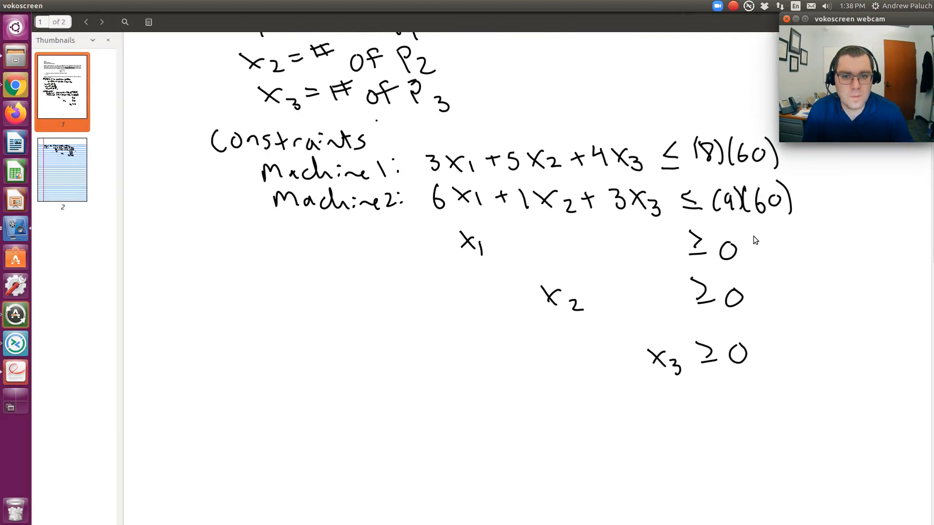
{"action": "scroll", "coordinate": [753, 235], "scroll_direction": "up", "scroll_amount": 1}
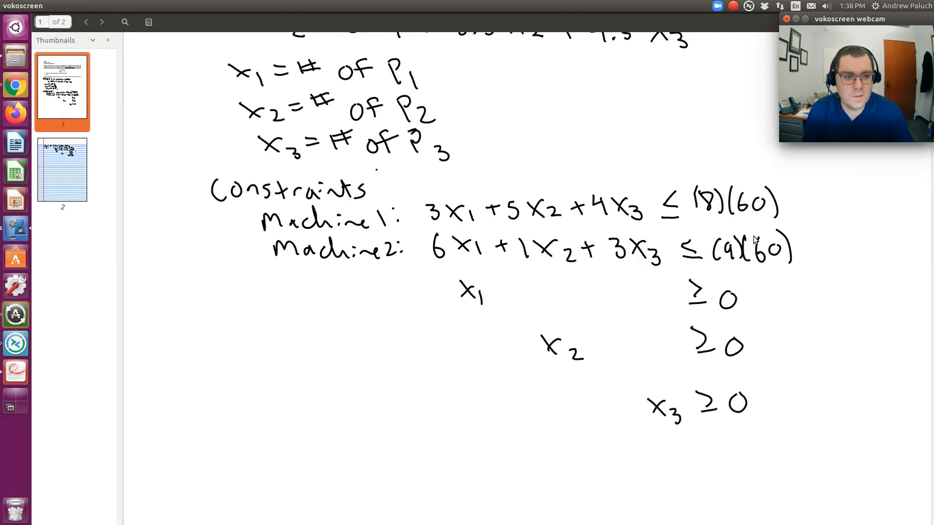
{"action": "scroll", "coordinate": [753, 236], "scroll_direction": "up", "scroll_amount": 2}
{"action": "scroll", "coordinate": [753, 234], "scroll_direction": "up", "scroll_amount": 2}
{"action": "scroll", "coordinate": [755, 238], "scroll_direction": "up", "scroll_amount": 1}
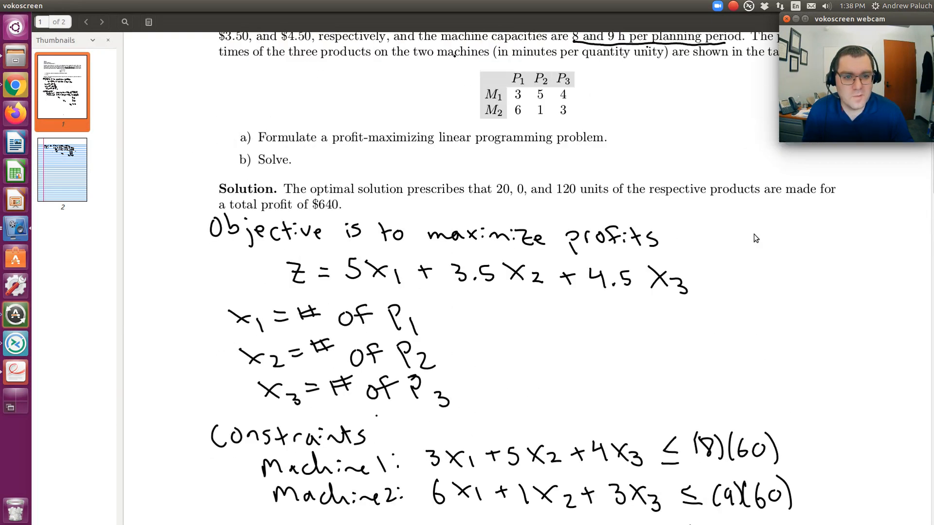
{"action": "scroll", "coordinate": [755, 238], "scroll_direction": "up", "scroll_amount": 2}
{"action": "scroll", "coordinate": [754, 240], "scroll_direction": "up", "scroll_amount": 2}
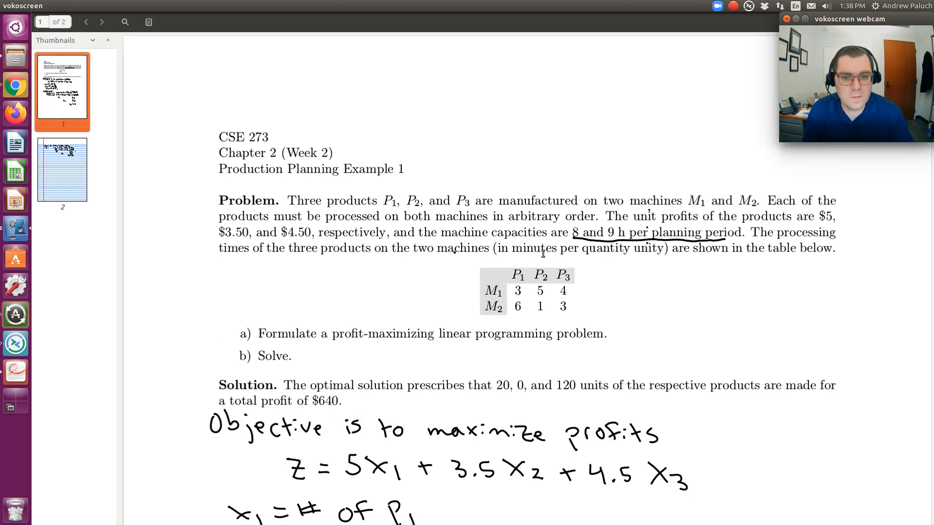
{"action": "scroll", "coordinate": [543, 252], "scroll_direction": "down", "scroll_amount": 3}
{"action": "scroll", "coordinate": [542, 253], "scroll_direction": "down", "scroll_amount": 2}
{"action": "scroll", "coordinate": [539, 252], "scroll_direction": "down", "scroll_amount": 4}
{"action": "scroll", "coordinate": [539, 251], "scroll_direction": "down", "scroll_amount": 2}
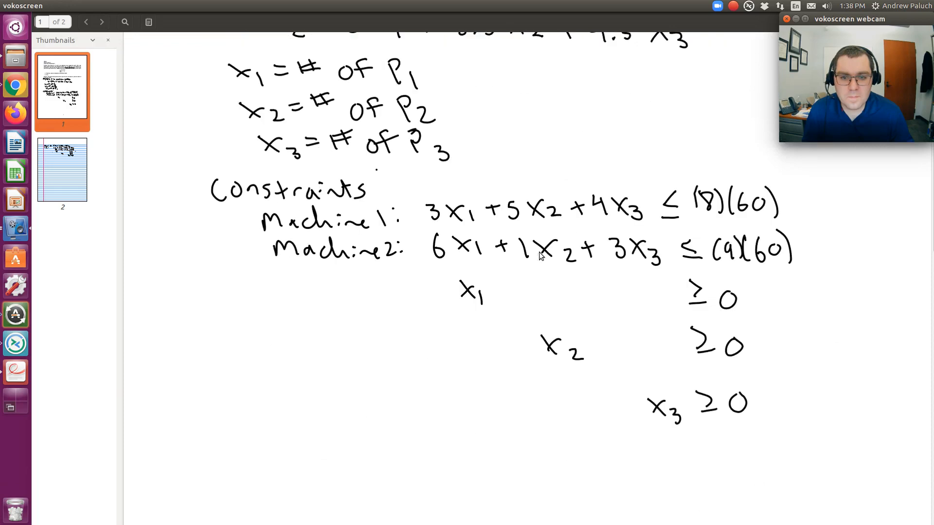
{"action": "scroll", "coordinate": [539, 251], "scroll_direction": "down", "scroll_amount": 1}
- Switch back to the Excel production model window
{"action": "key", "text": "alt+Tab"}
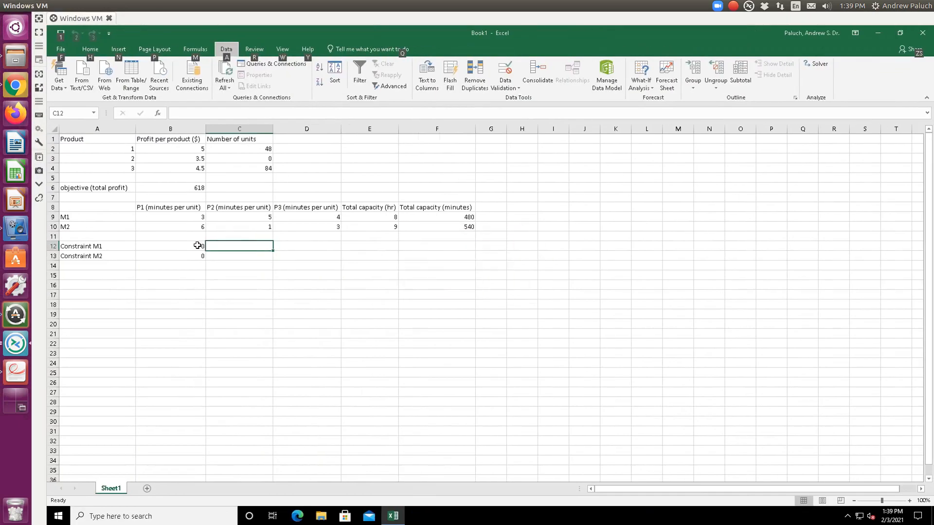
- Rerun Solver with Make Unconstrained Variables Non-Negative off; keep the result (48, 0, 84, profit 618)
{"action": "left_click", "coordinate": [816, 65]}
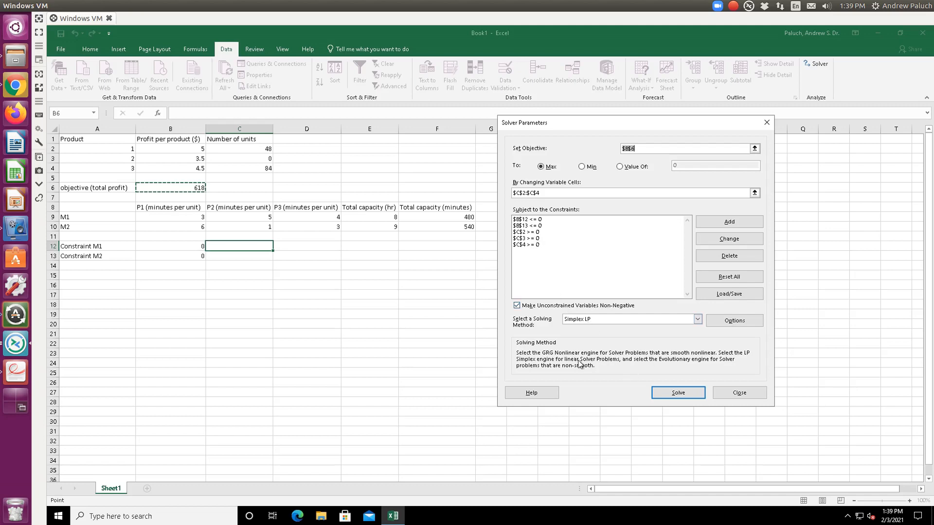
{"action": "left_click", "coordinate": [554, 310]}
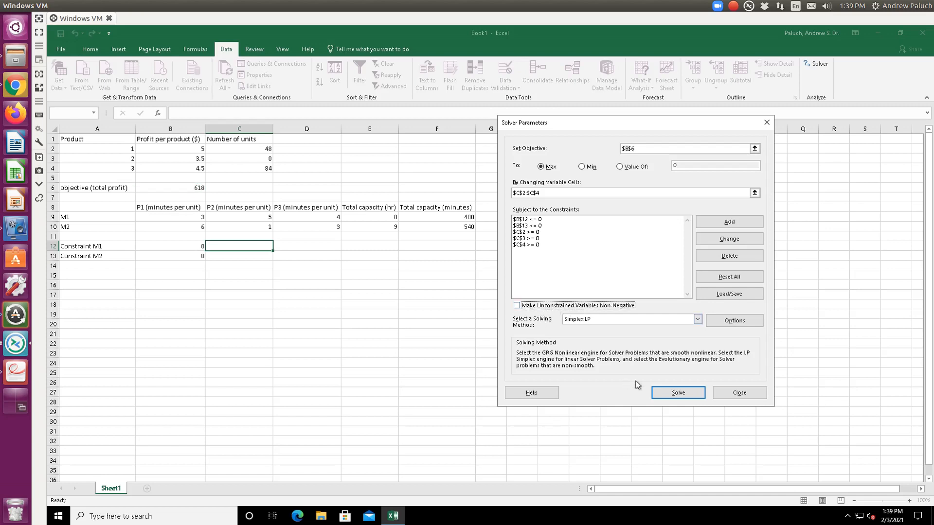
{"action": "left_click", "coordinate": [671, 394]}
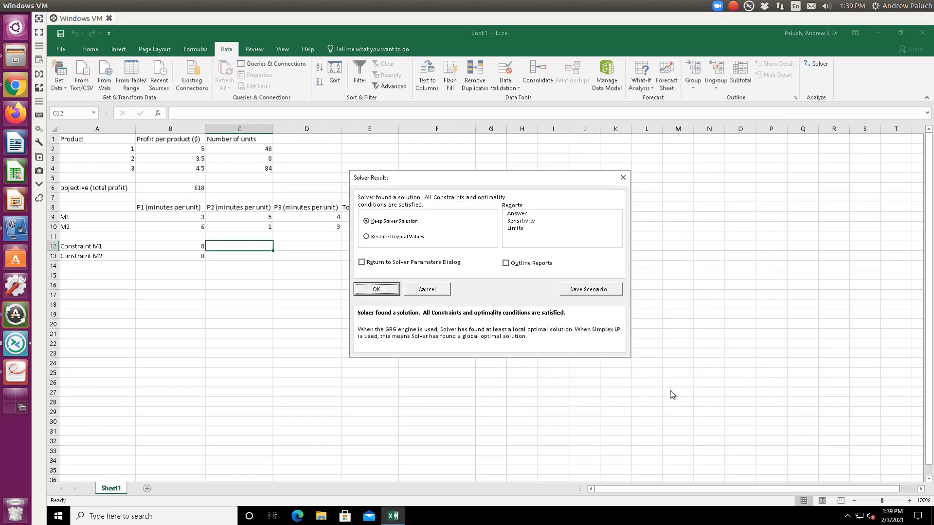
{"action": "left_click", "coordinate": [380, 292]}
- Inspect the total-profit cell, then switch to the handwritten notes to compare
{"action": "left_click", "coordinate": [296, 276]}
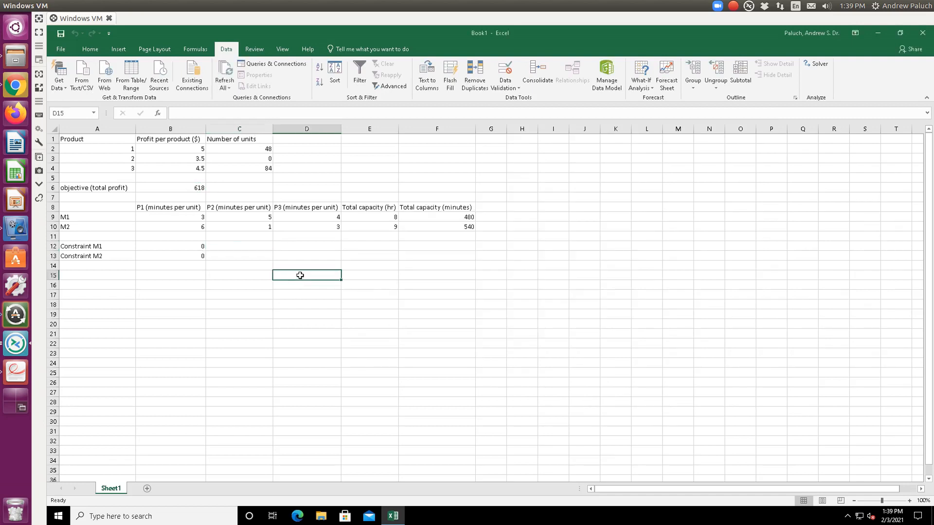
{"action": "left_click", "coordinate": [294, 189]}
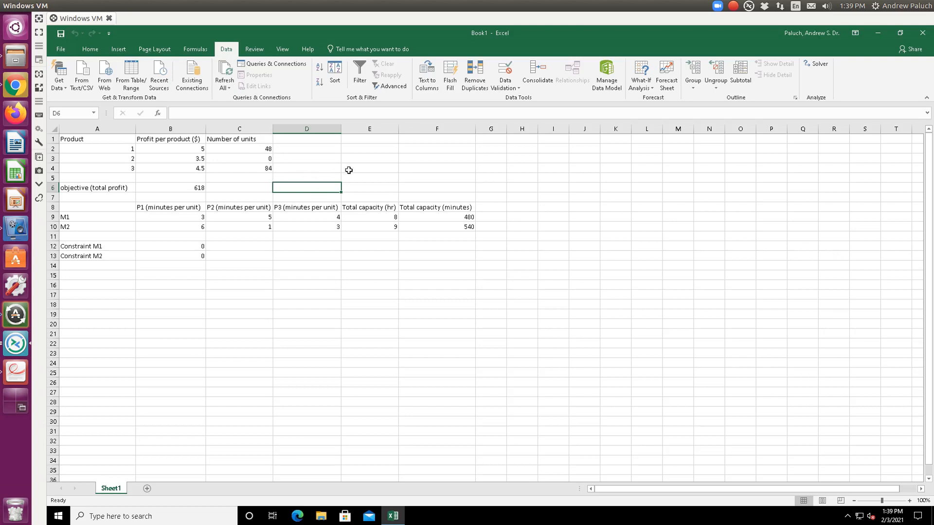
{"action": "key", "text": "alt+Tab"}
{"action": "scroll", "coordinate": [448, 251], "scroll_direction": "up", "scroll_amount": 3}
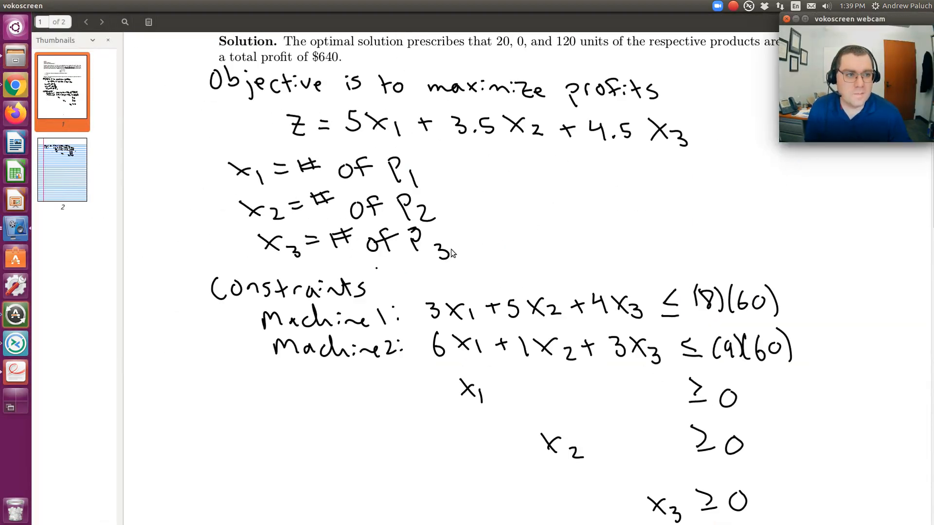
{"action": "scroll", "coordinate": [449, 252], "scroll_direction": "up", "scroll_amount": 6}
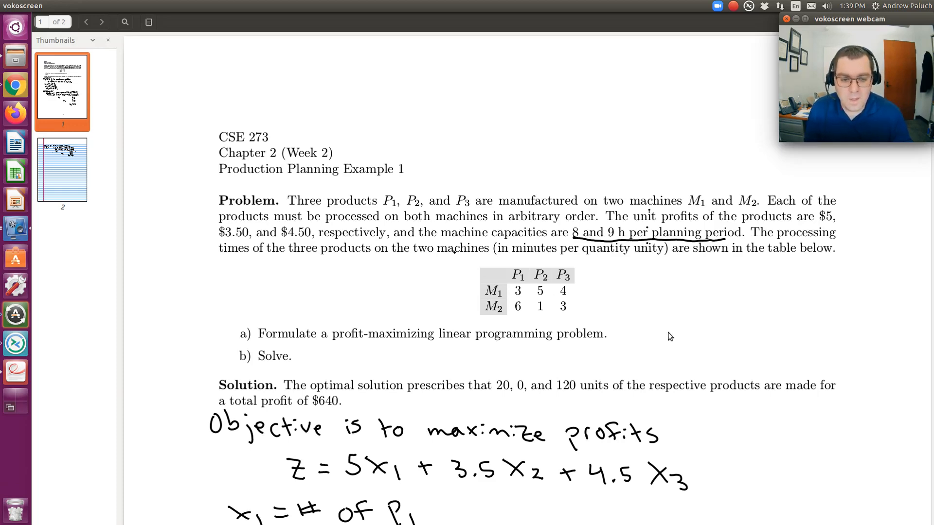
{"action": "scroll", "coordinate": [670, 343], "scroll_direction": "down", "scroll_amount": 3}
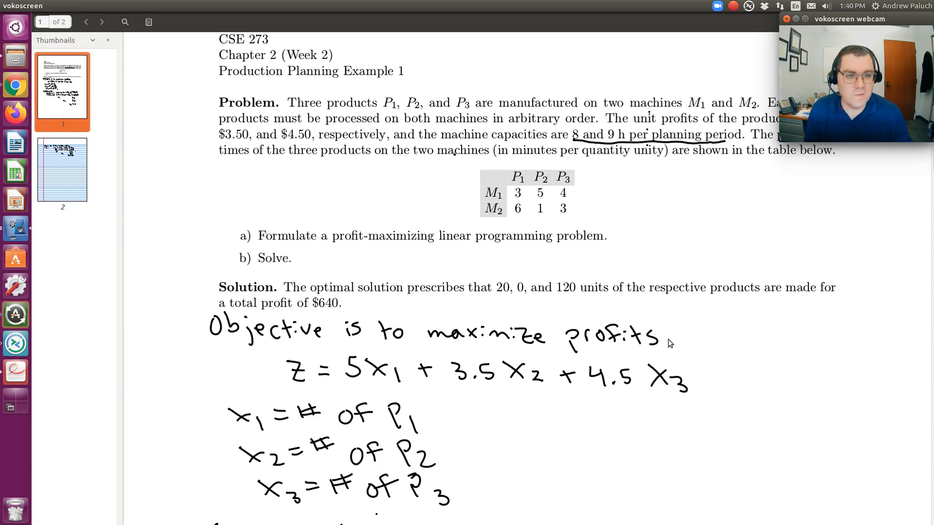
{"action": "scroll", "coordinate": [670, 343], "scroll_direction": "up", "scroll_amount": 1}
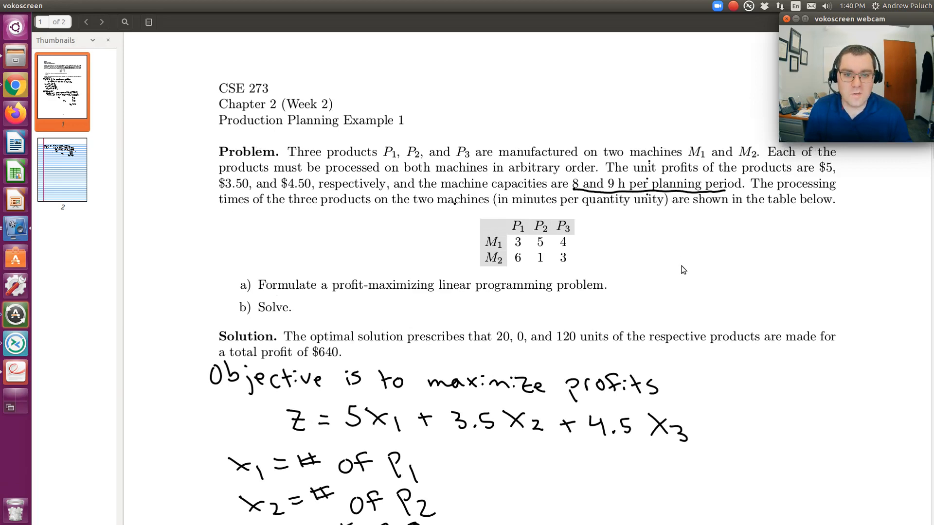
{"action": "scroll", "coordinate": [682, 270], "scroll_direction": "up", "scroll_amount": 1}
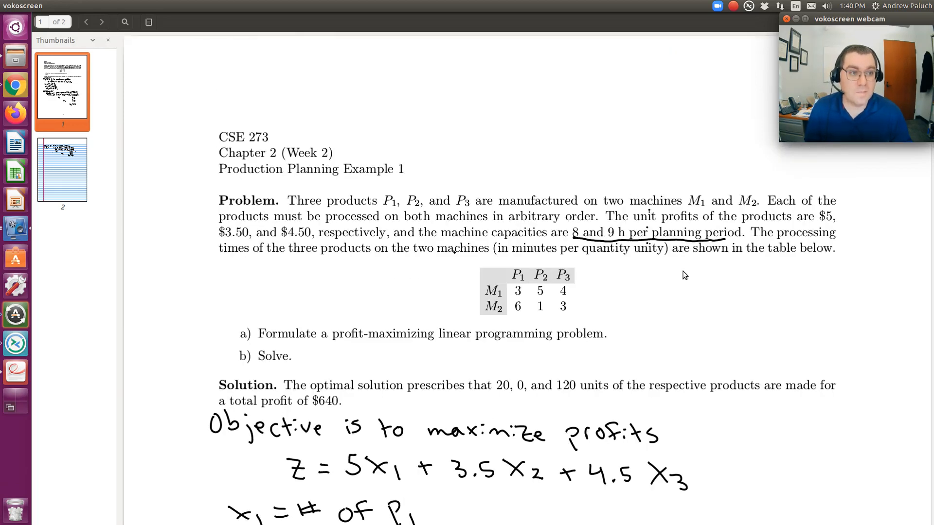